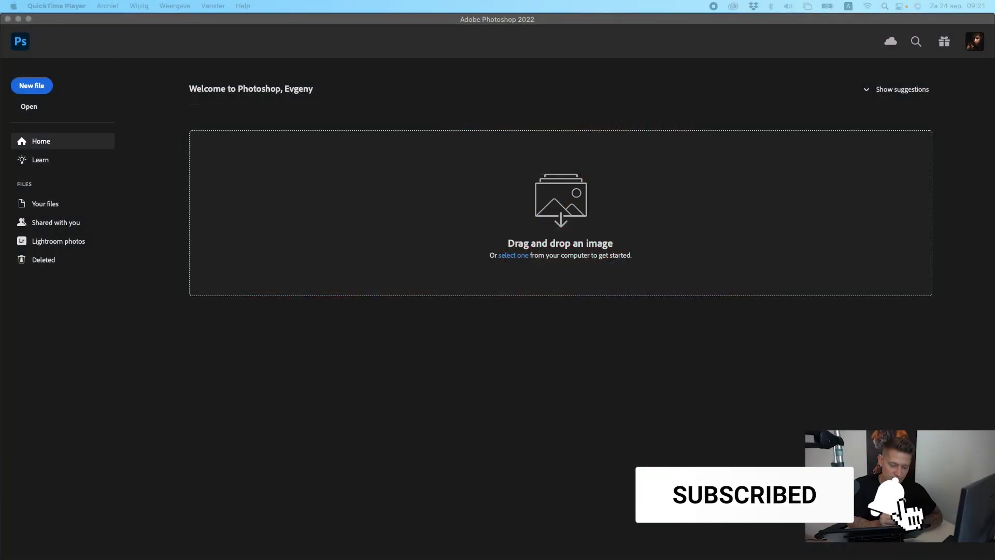
- Create a new blank 2700 × 2160 px document at 300 ppi
click(80, 6)
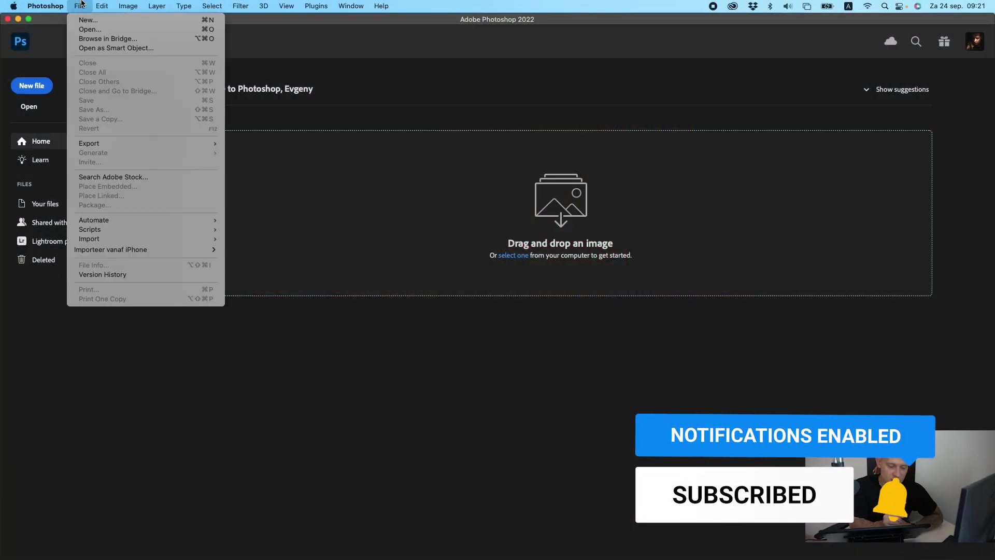
click(95, 18)
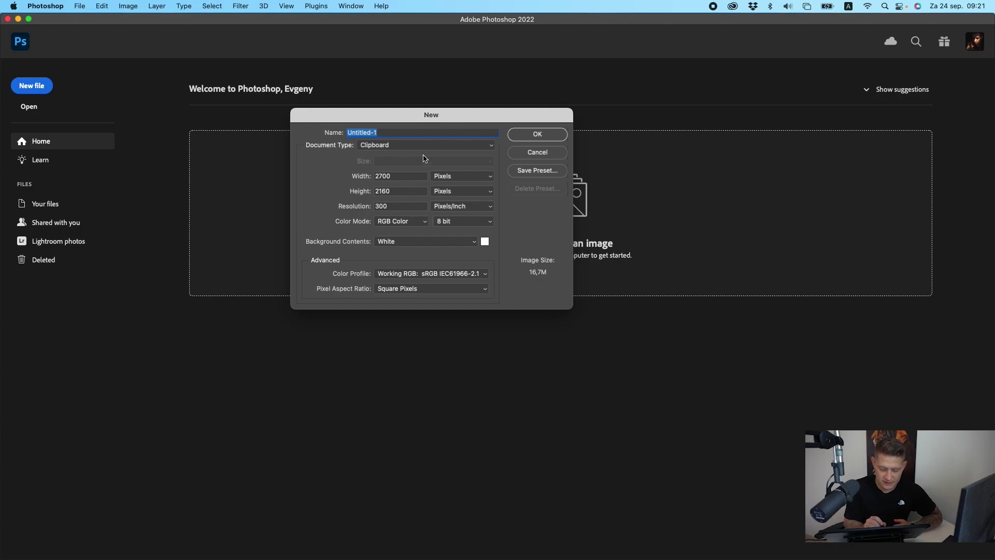
click(537, 134)
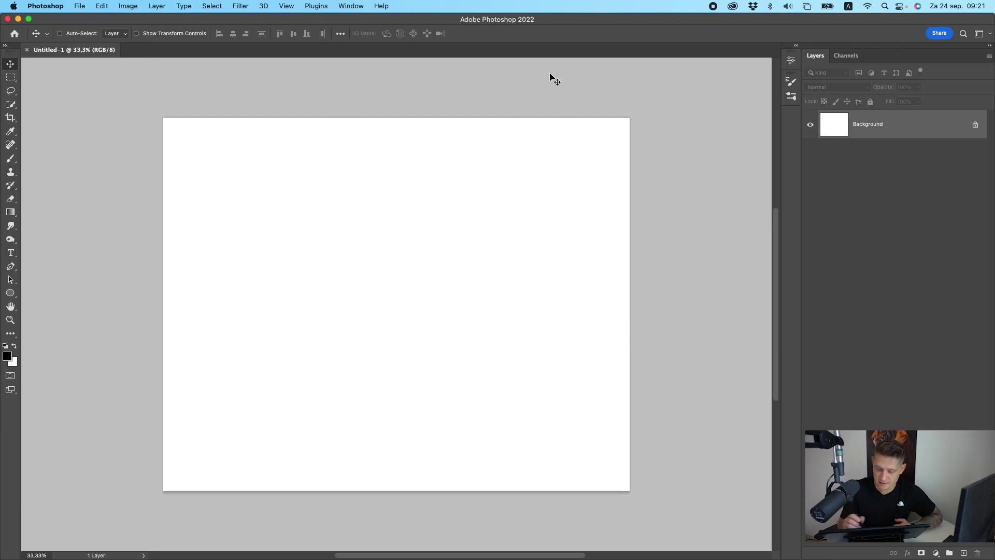
- Open the PixelSquid plugin panel and move it over the canvas
click(330, 7)
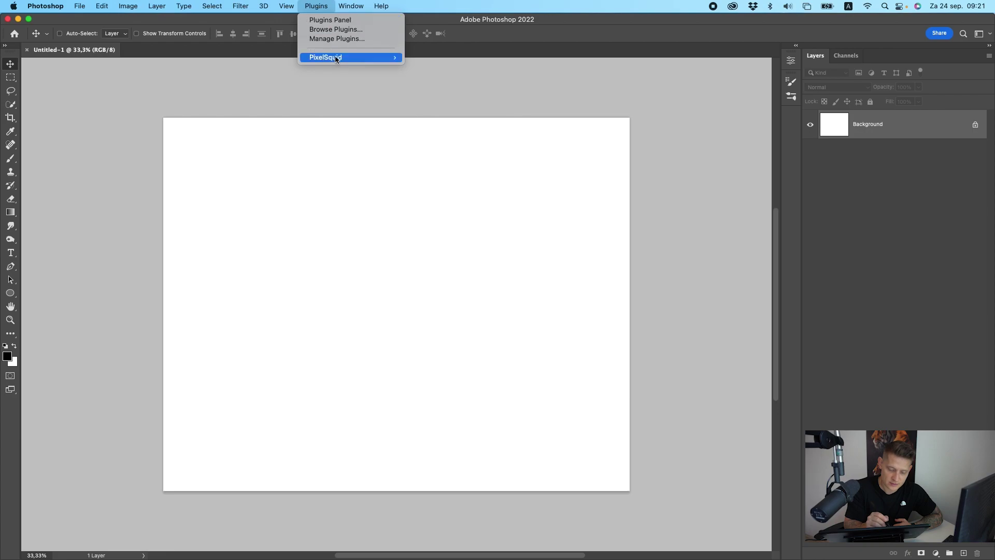
mouse_move(335, 58)
click(437, 57)
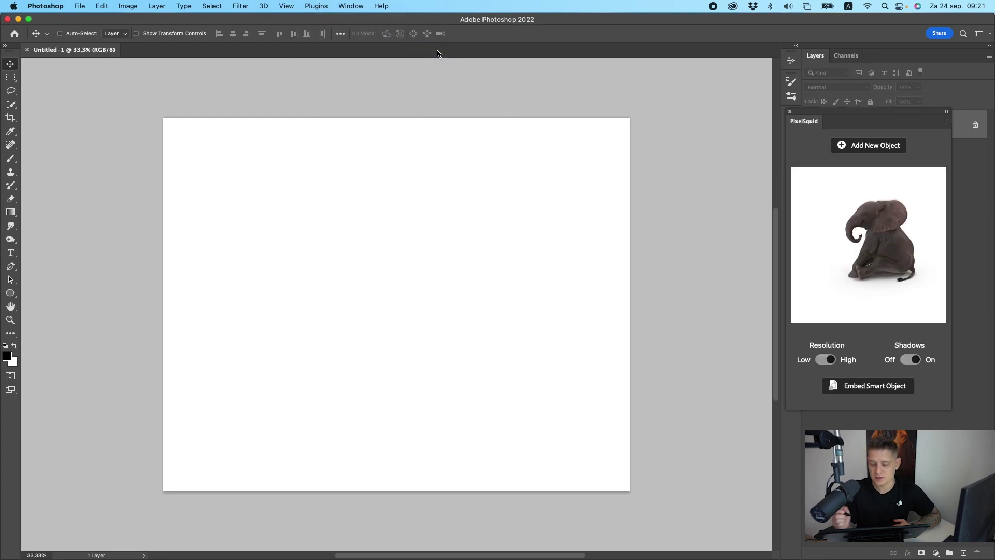
drag(862, 114, 658, 78)
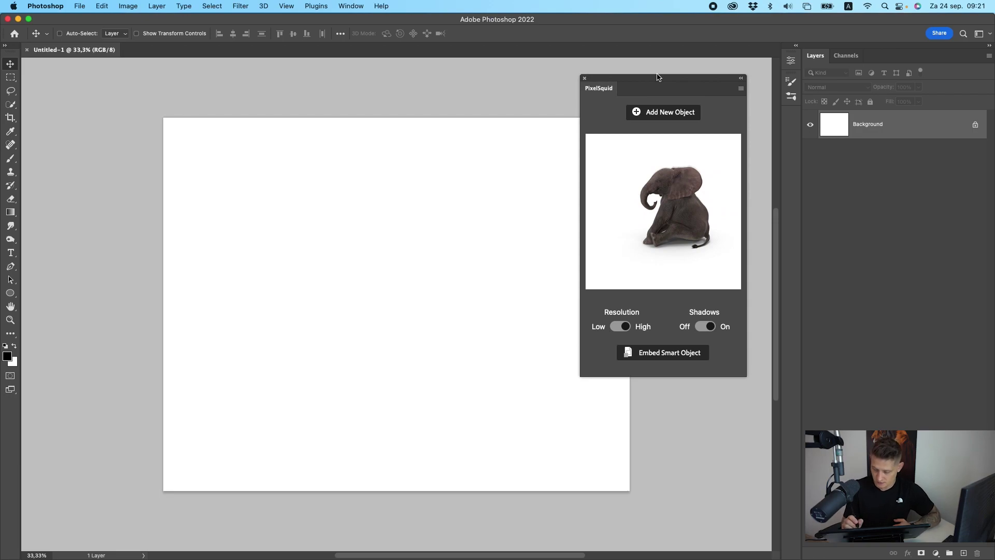
- Add the seesaw from the Elephant lightbox and spin it to a side view
click(685, 113)
click(599, 108)
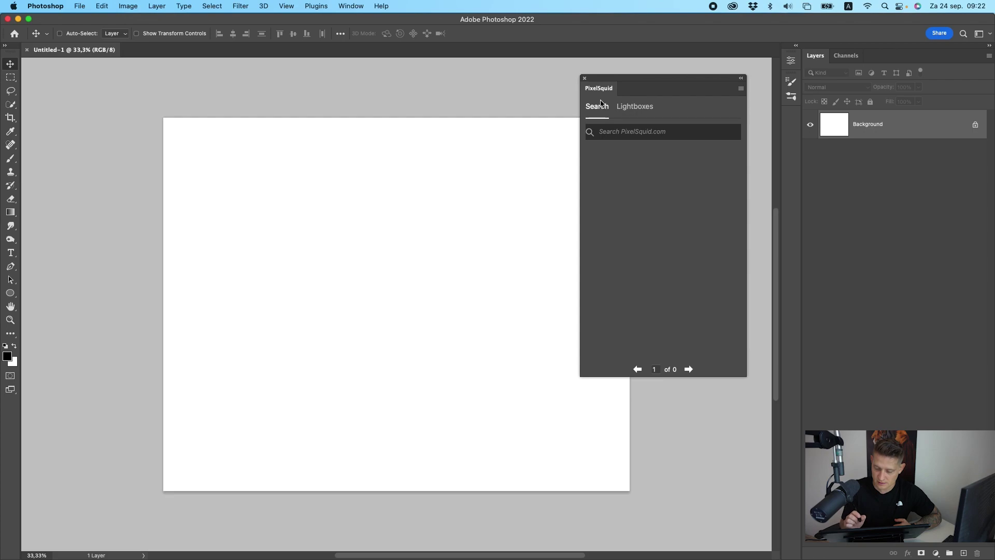
click(649, 109)
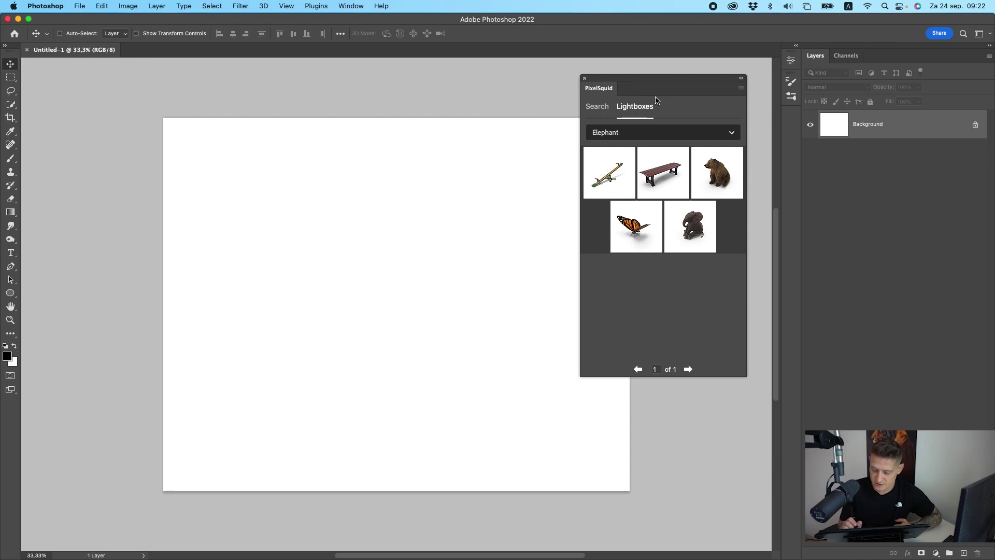
click(617, 185)
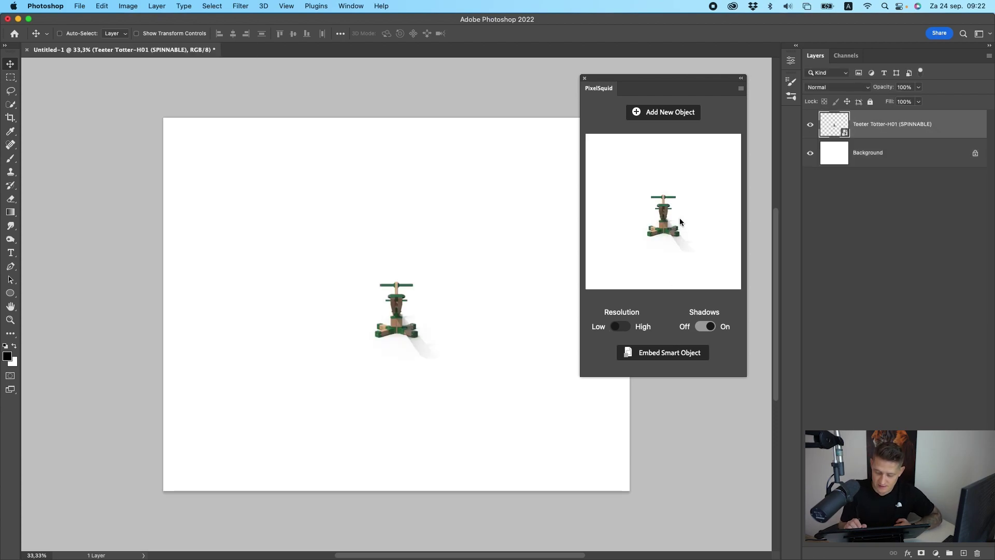
drag(691, 218, 671, 224)
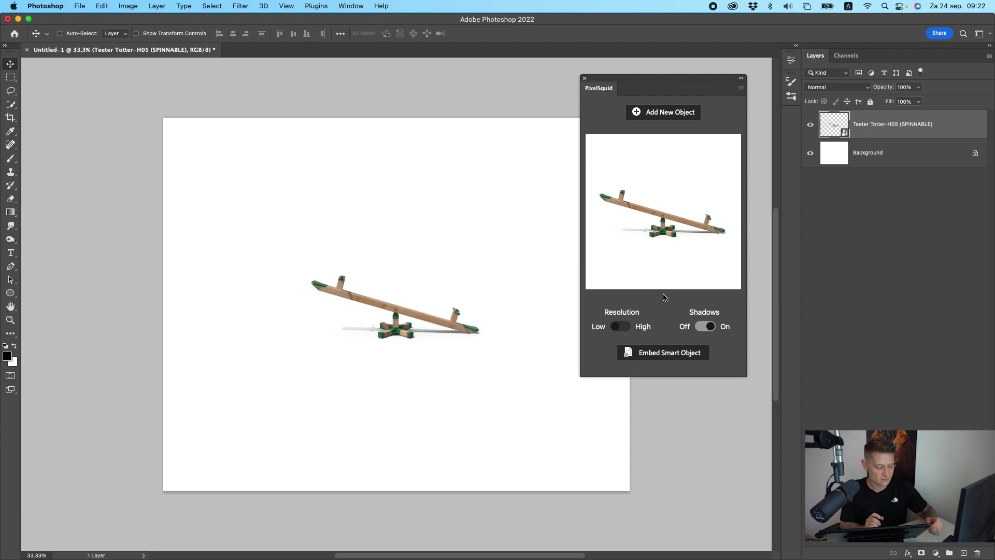
- Enlarge the seesaw to about 272% and reposition it near the canvas centre
key(super+t)
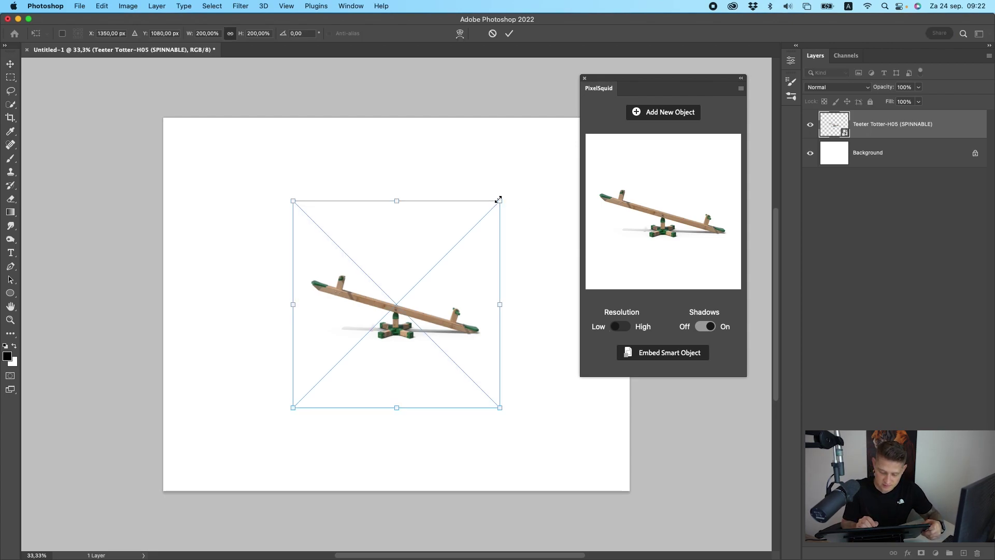
drag(498, 199, 567, 128)
drag(466, 265, 404, 333)
drag(514, 200, 536, 169)
drag(424, 349, 455, 326)
mouse_move(567, 149)
mouse_down()
mouse_move(588, 137)
mouse_move(564, 156)
mouse_move(573, 141)
mouse_up()
key(Return)
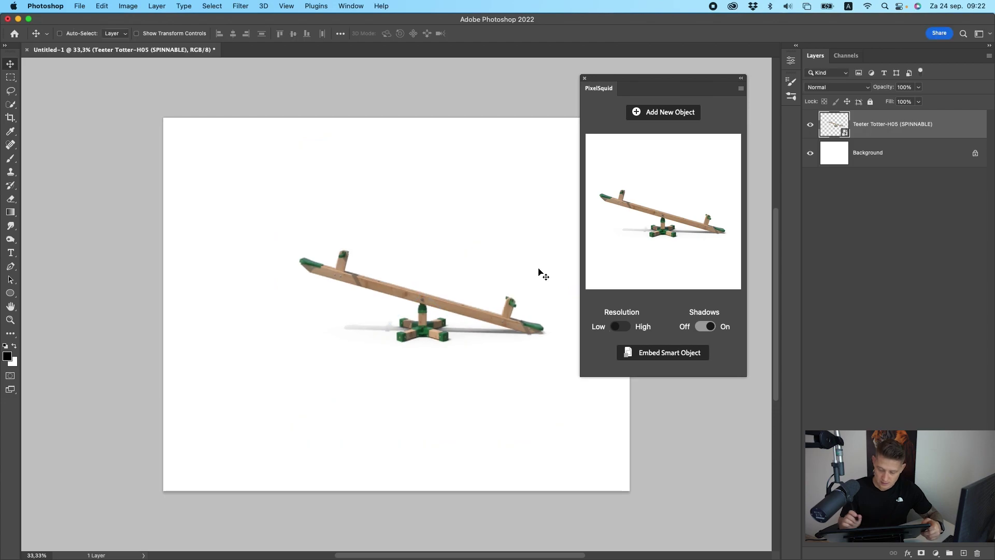
- Render the seesaw at High resolution with shadows On, shifted down-left
click(710, 326)
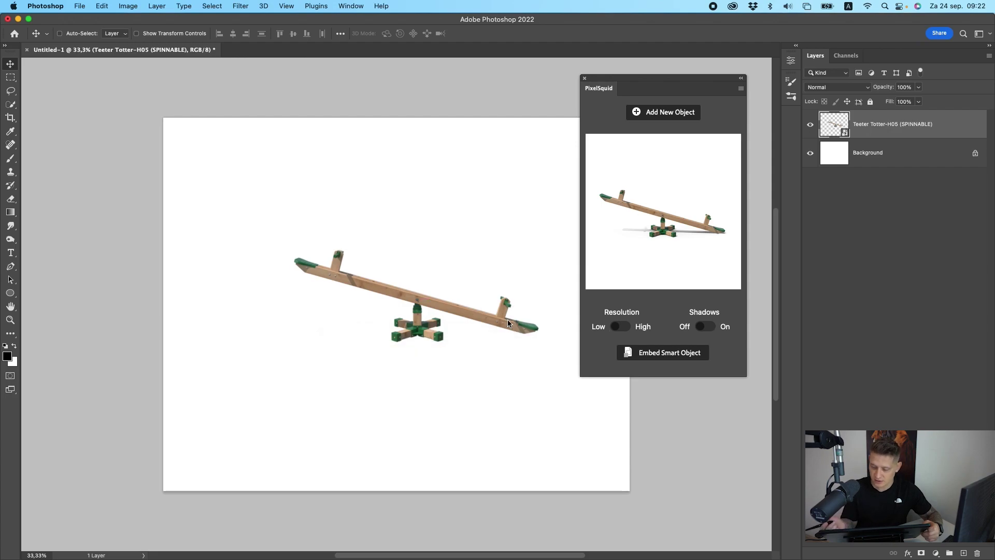
click(627, 323)
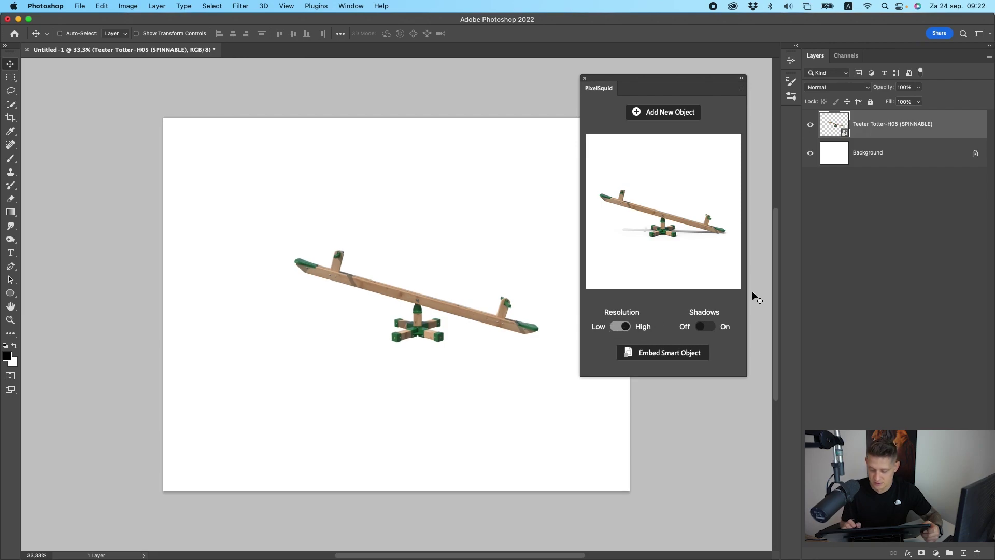
click(706, 327)
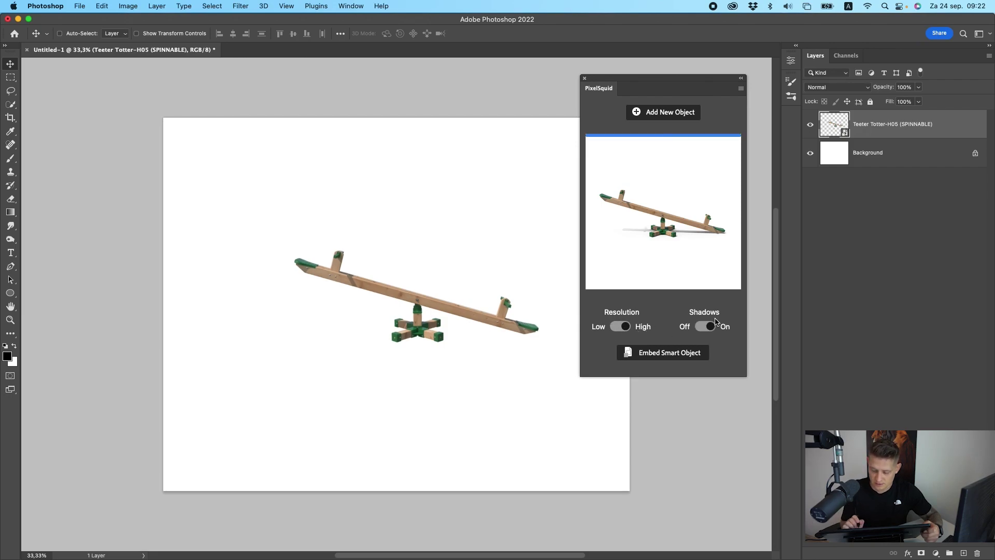
drag(461, 314, 439, 322)
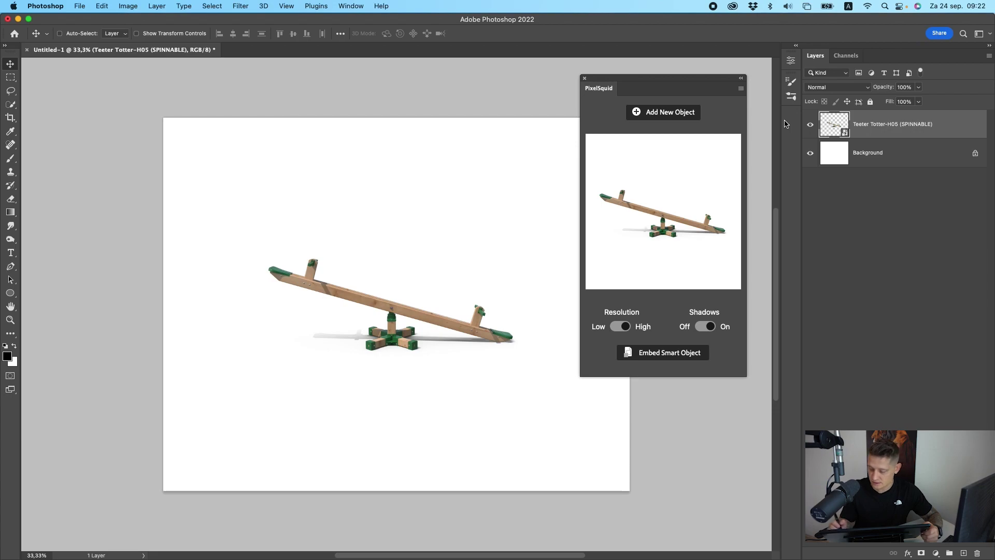
- Add a new layer and insert the sitting baby elephant from PixelSquid
click(964, 553)
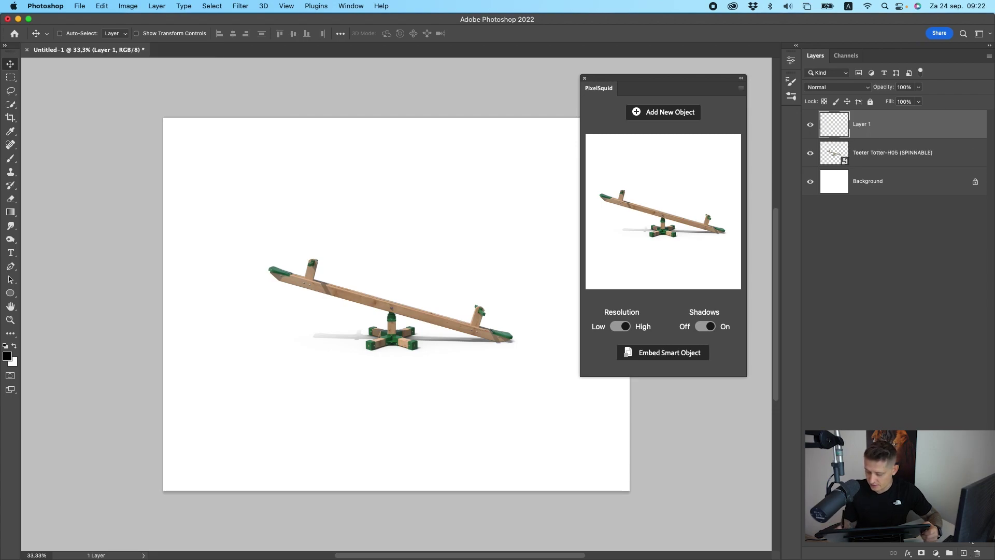
click(669, 112)
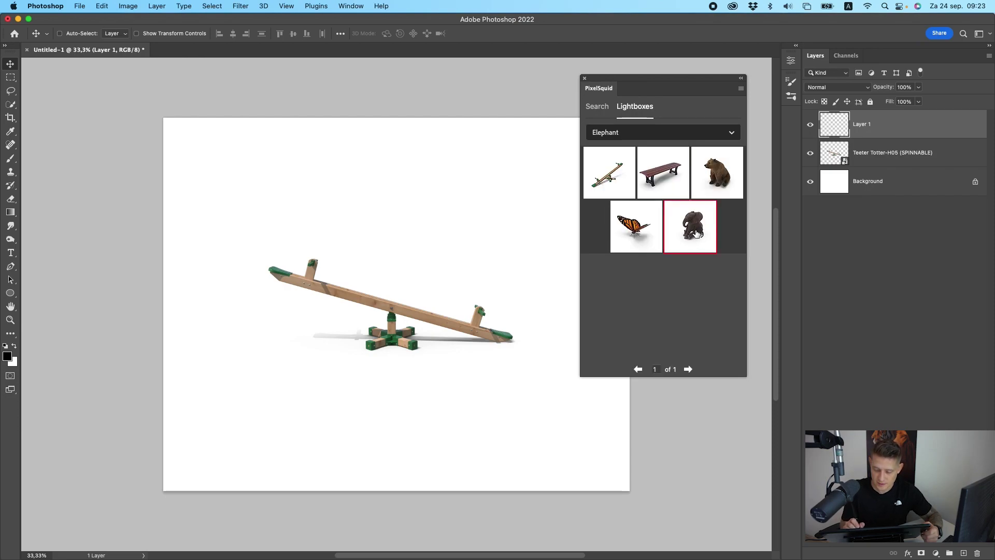
click(696, 233)
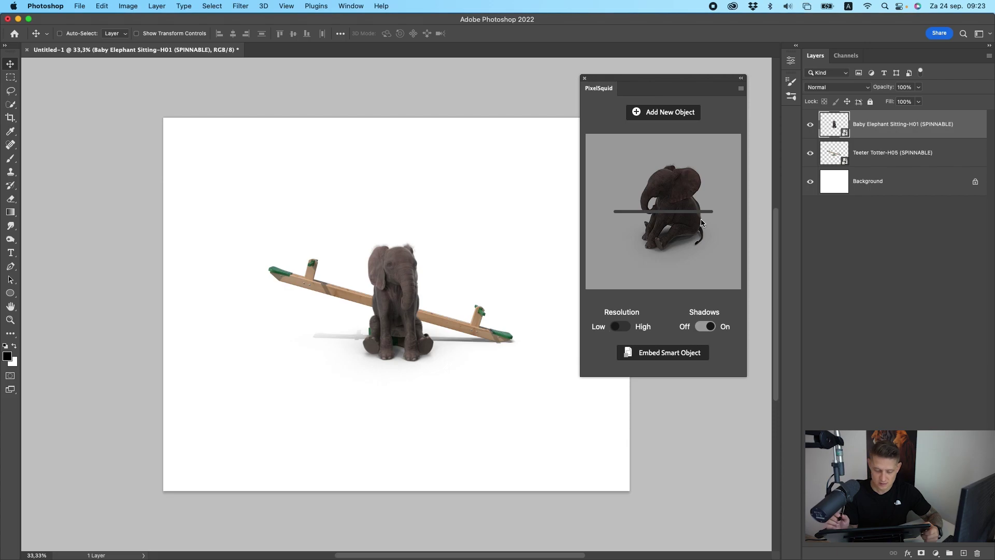
- Flip the Teeter Totter layer horizontally, then select the baby elephant layer
click(915, 153)
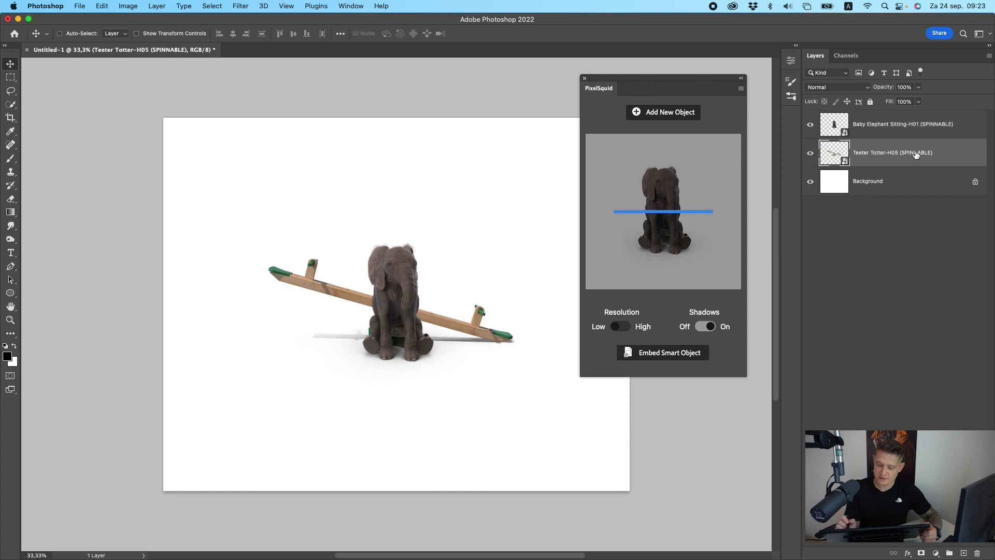
click(120, 6)
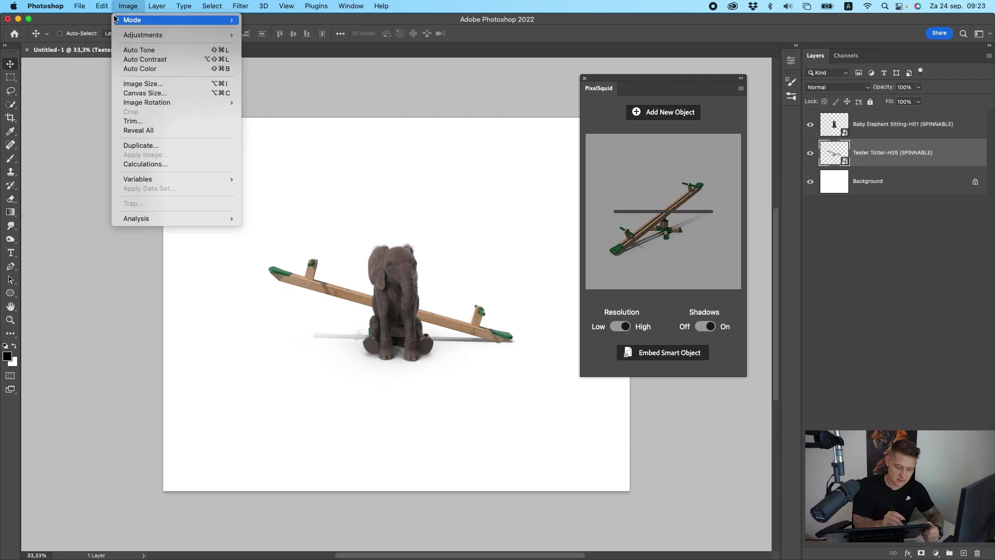
mouse_move(163, 240)
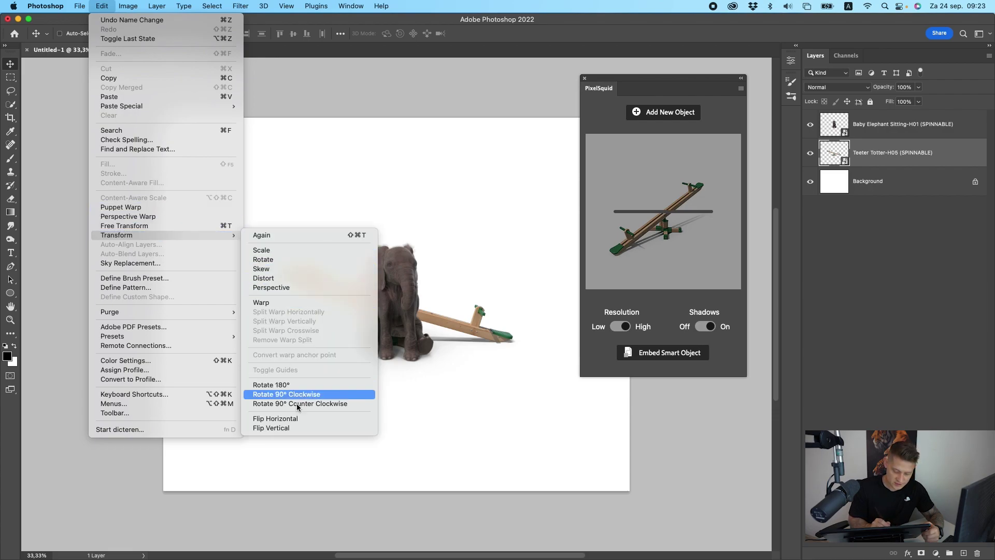
click(315, 418)
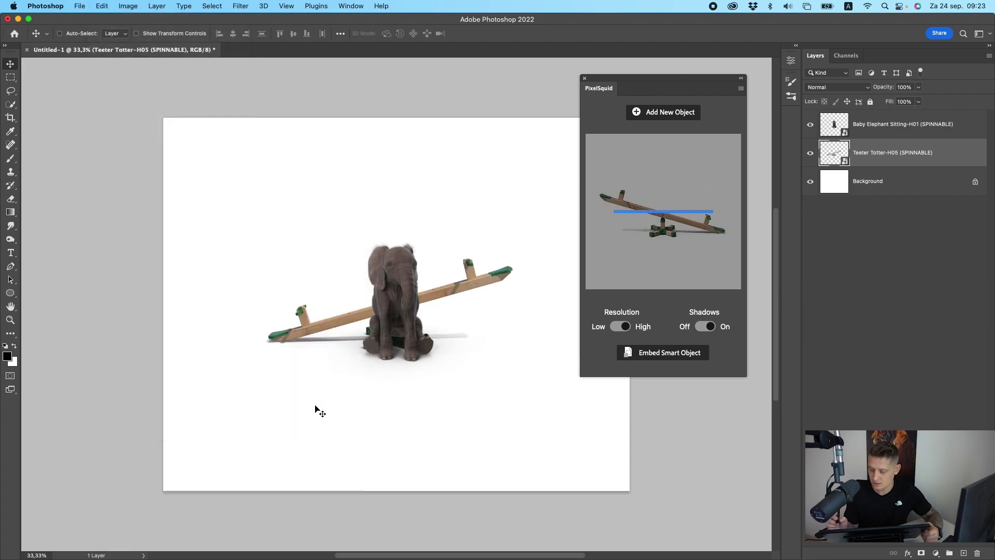
click(900, 121)
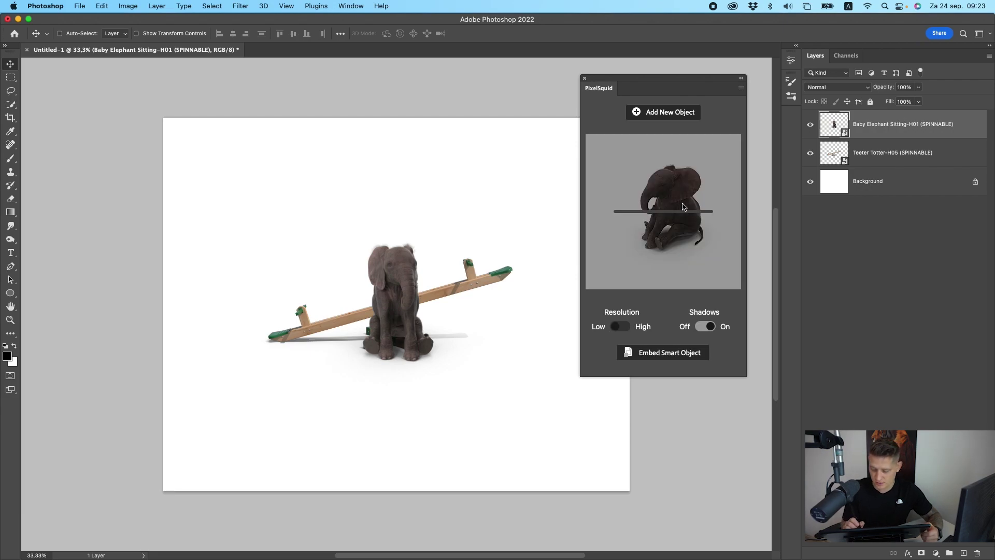
- Move the elephant onto the seesaw's raised end and spin it to a side view
drag(407, 337, 487, 261)
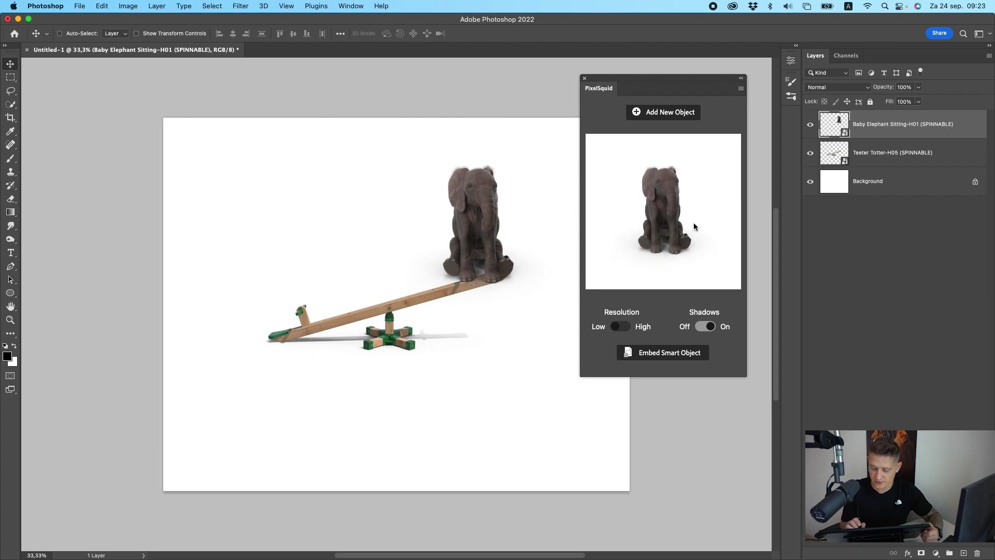
drag(697, 223, 683, 219)
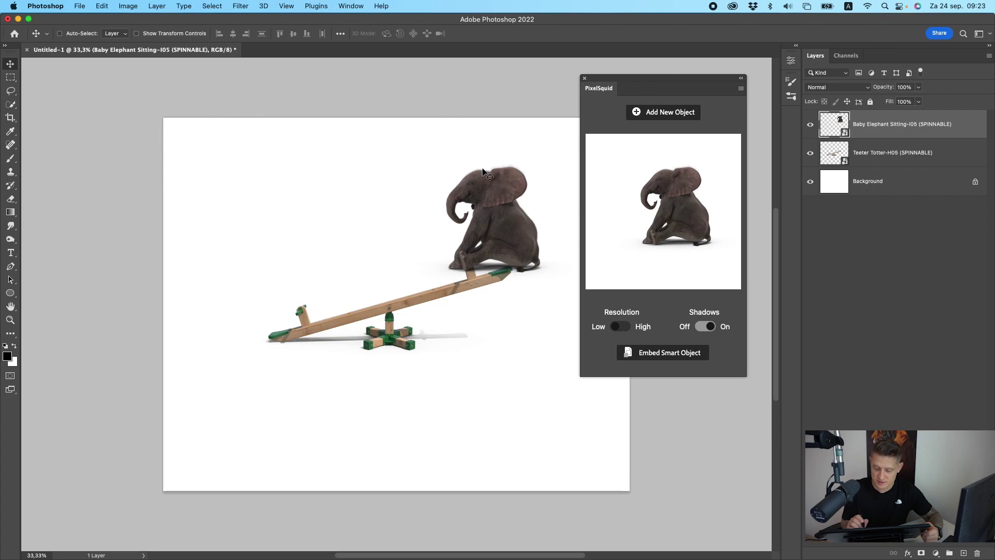
drag(482, 169, 459, 196)
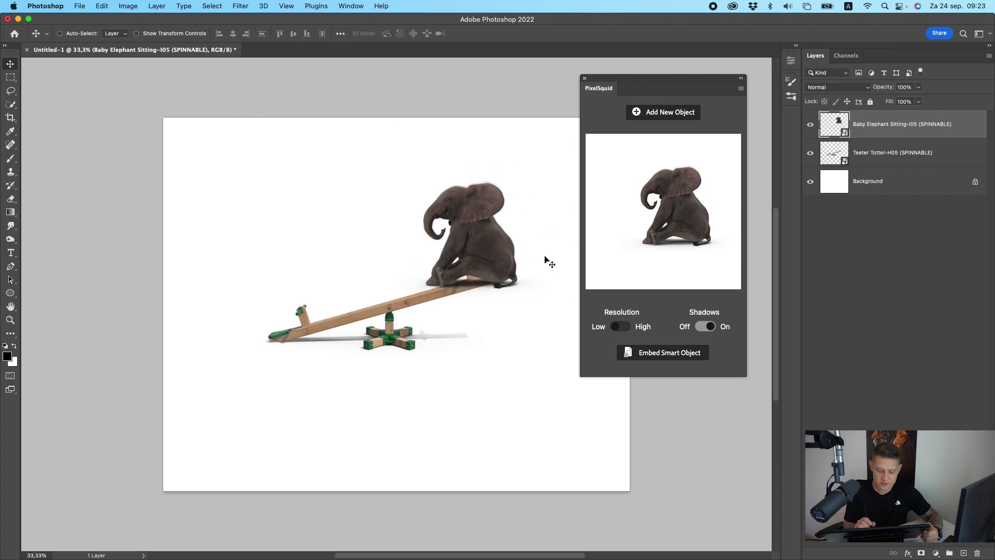
- Scale the elephant to about 220%, tilt it about −13°, and seat it on the plank
key(super+t)
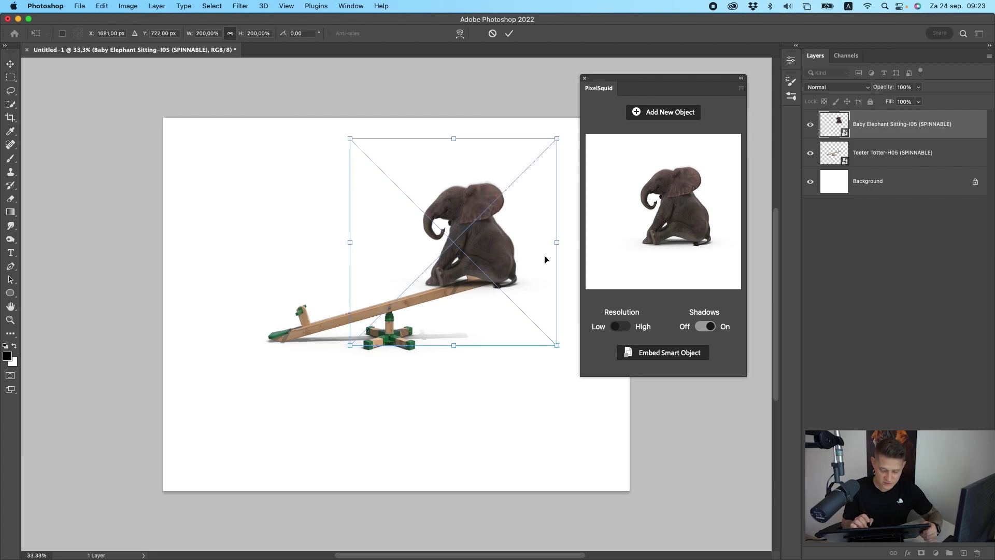
drag(561, 136, 619, 75)
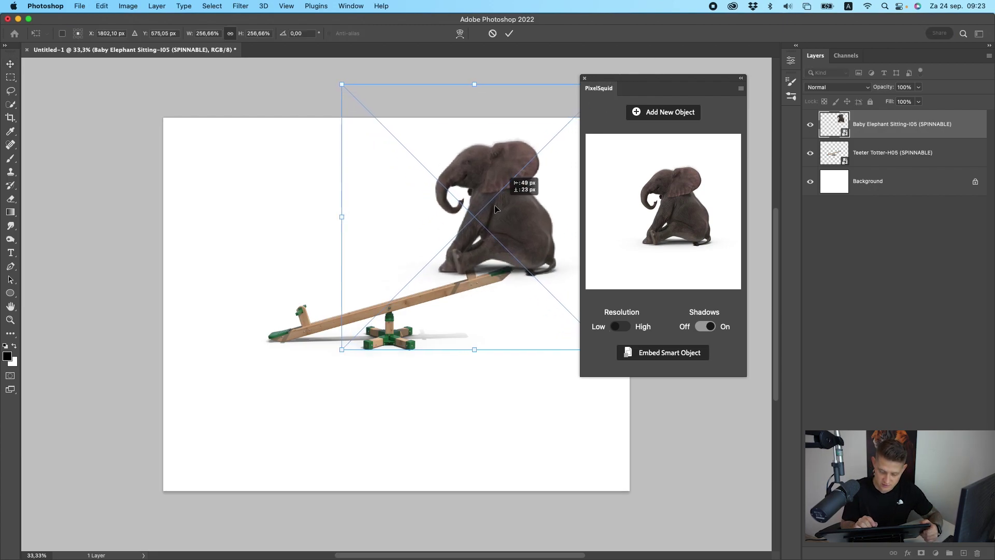
drag(515, 186, 470, 208)
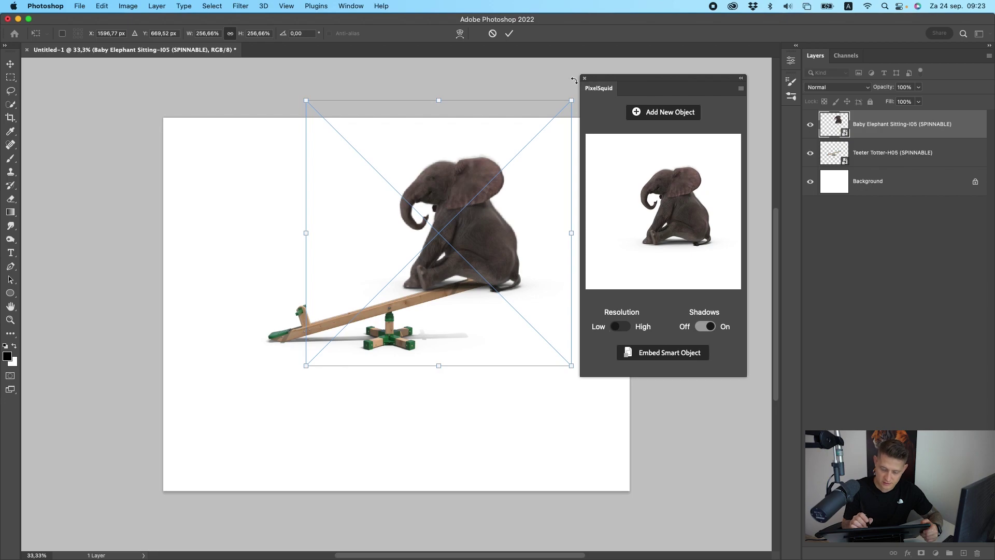
drag(574, 80, 537, 60)
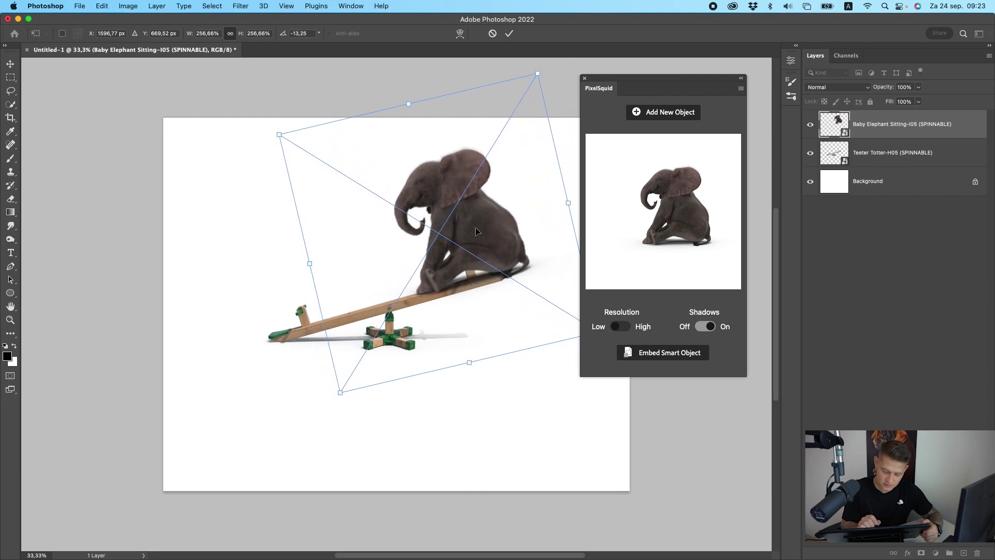
drag(477, 231, 452, 235)
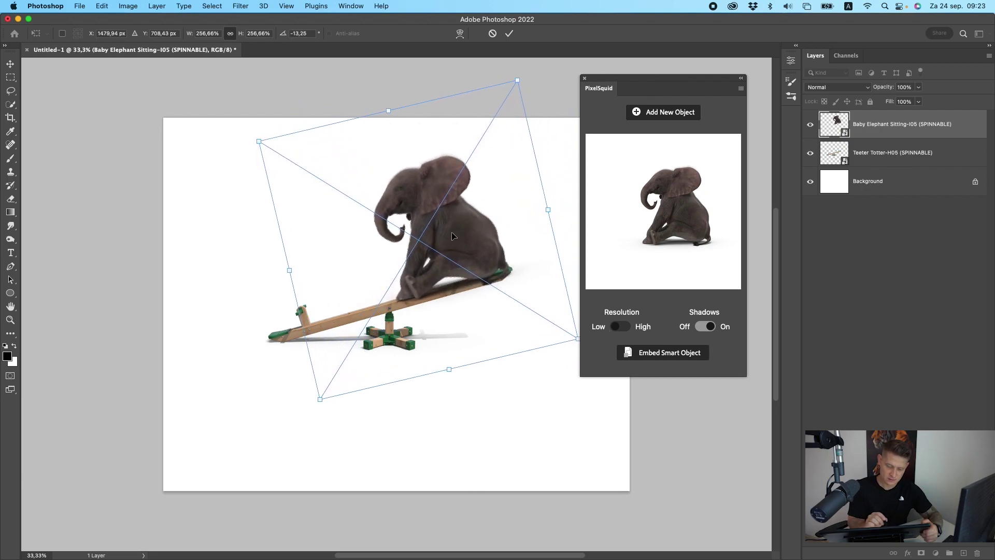
drag(259, 142, 284, 151)
drag(480, 233, 484, 240)
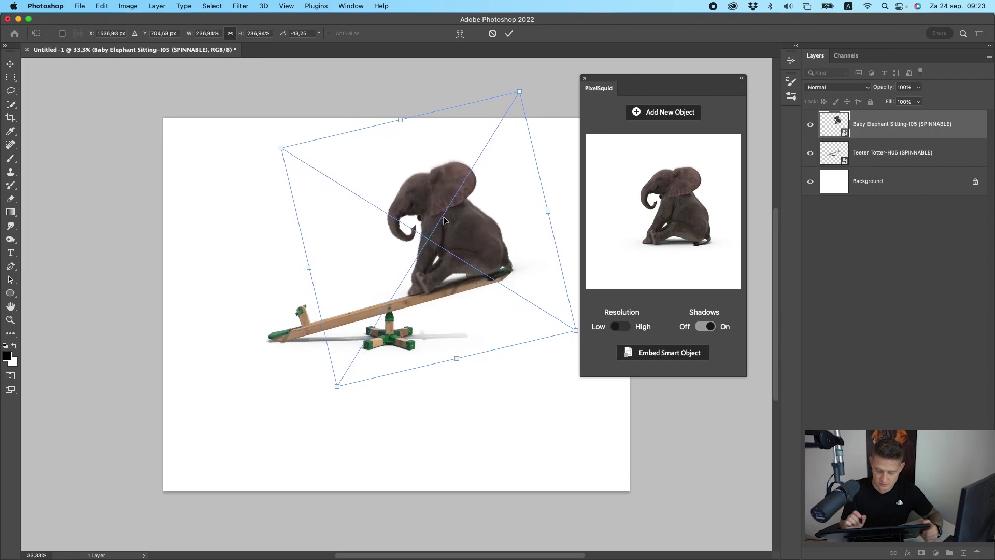
drag(281, 149, 306, 158)
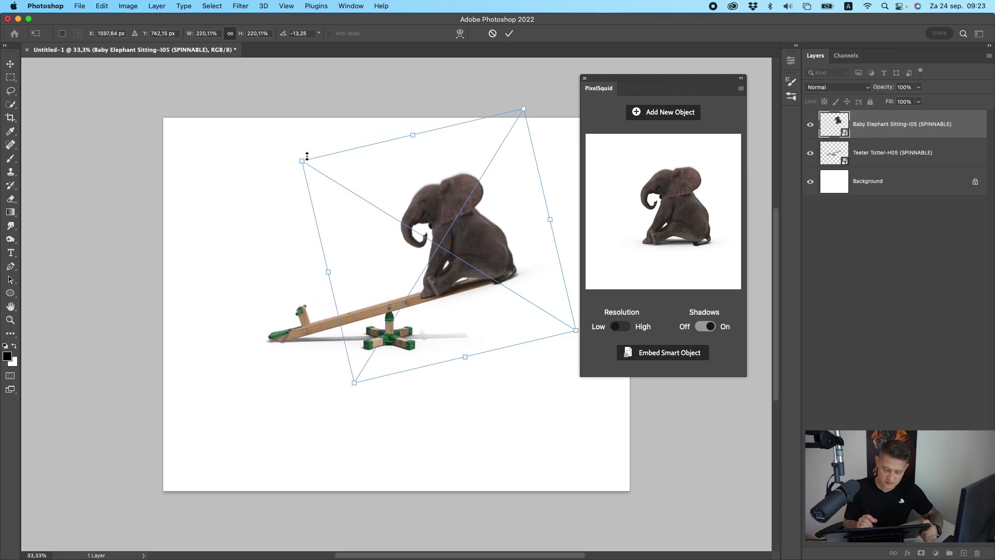
key(Return)
drag(497, 261, 505, 254)
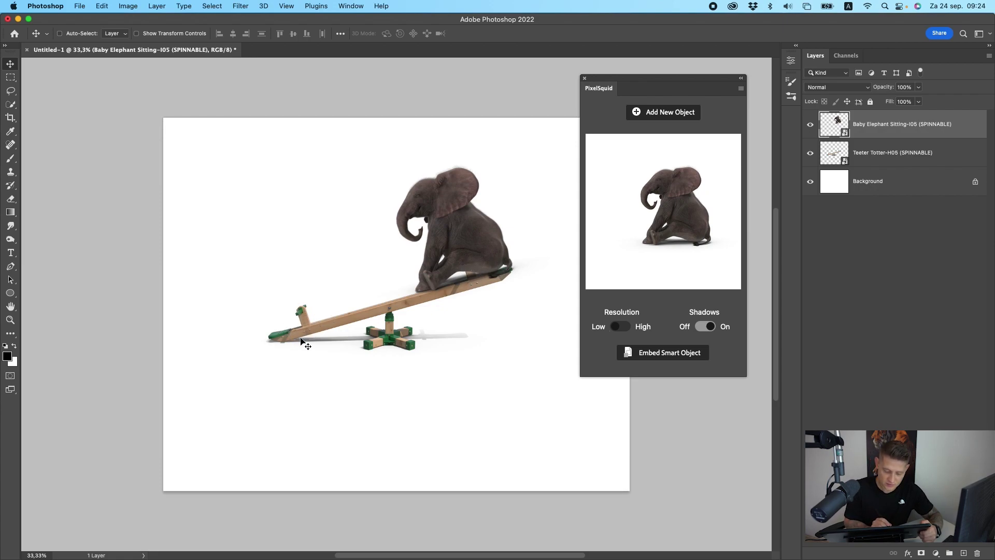
- Add a layer mask to the Teeter Totter layer and zoom to its left end
click(881, 157)
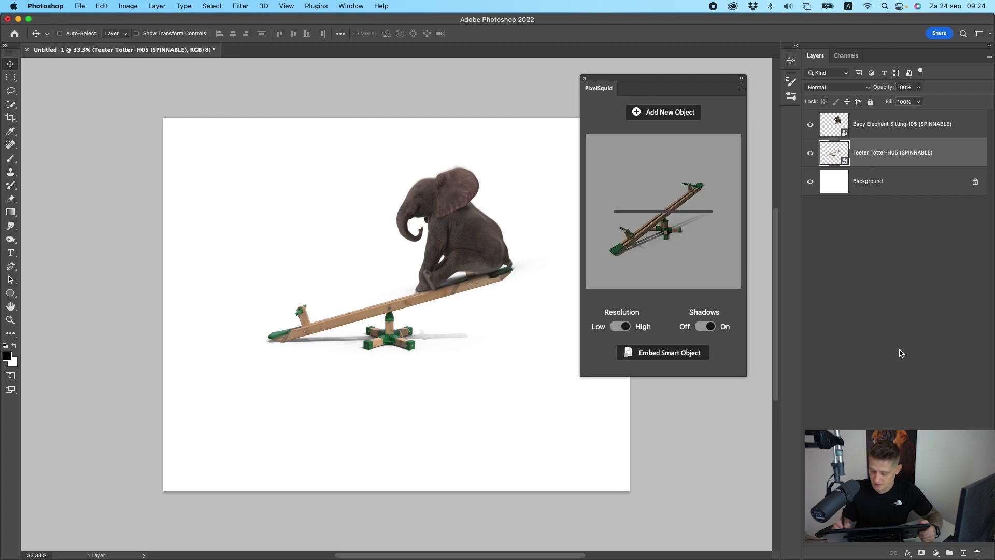
click(921, 553)
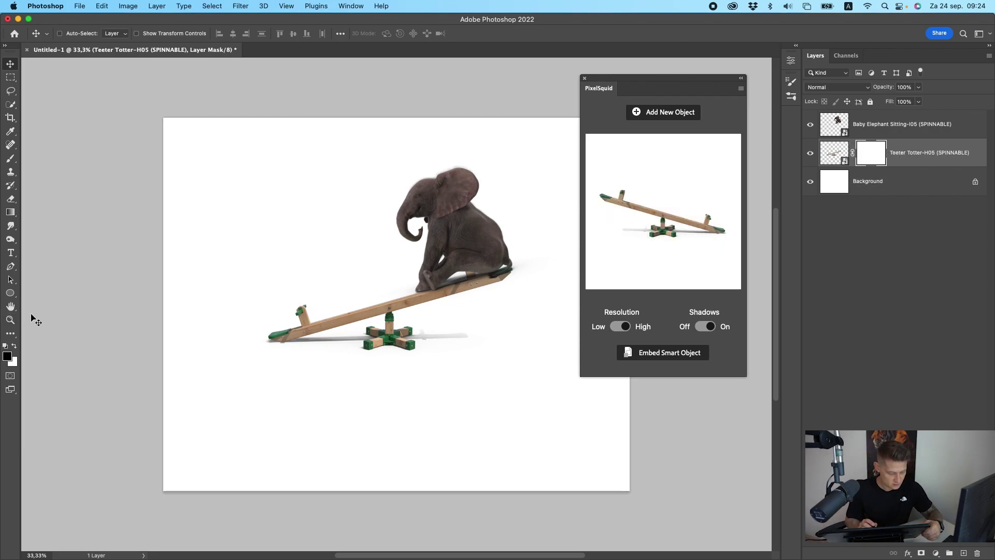
key(super+plus)
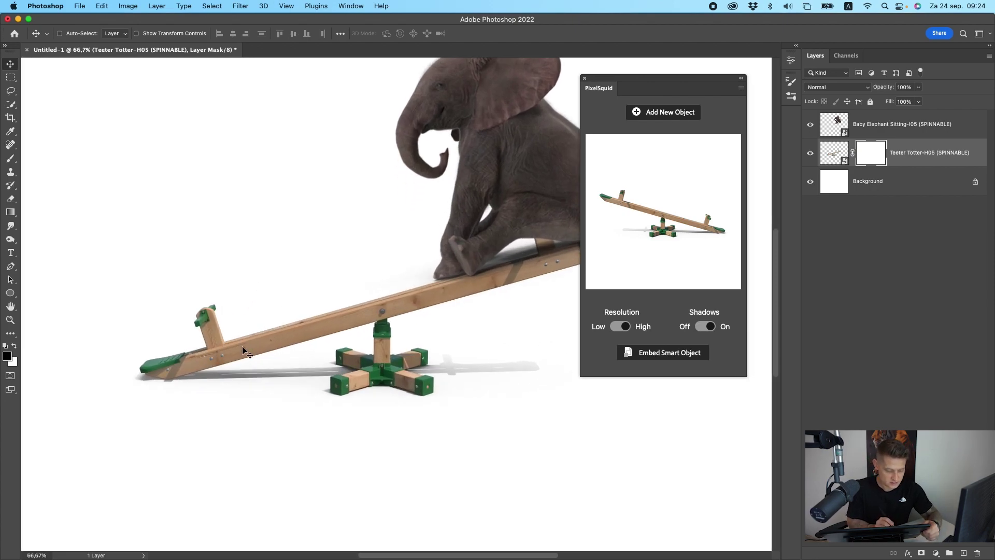
drag(274, 352, 377, 290)
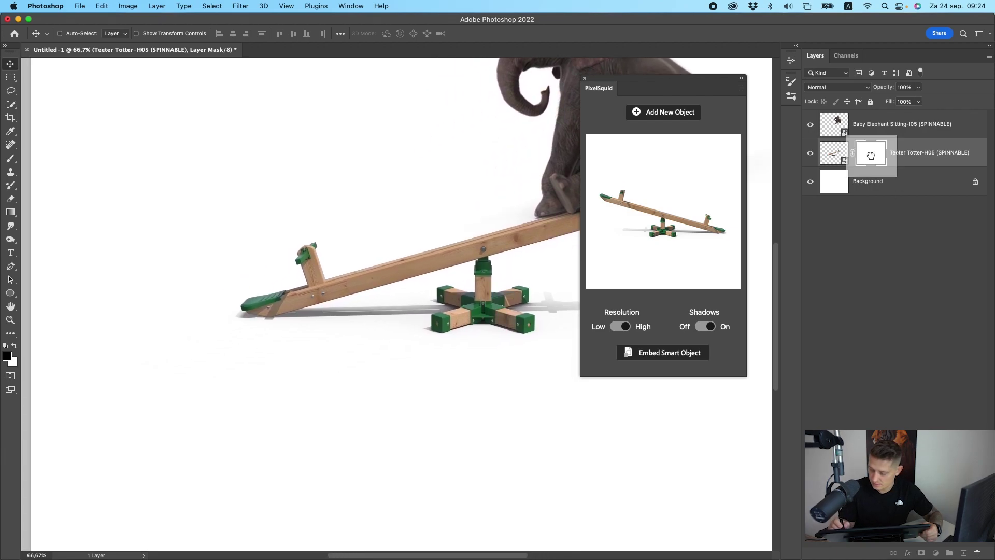
- Paint out the seesaw's left handle with a black brush at 100% opacity and flow
click(11, 158)
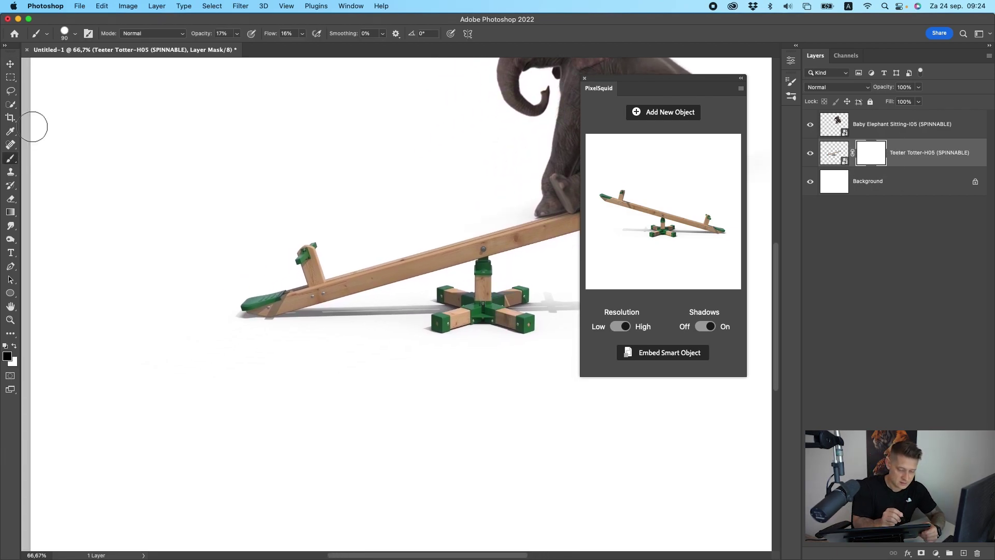
drag(293, 240, 308, 249)
click(237, 33)
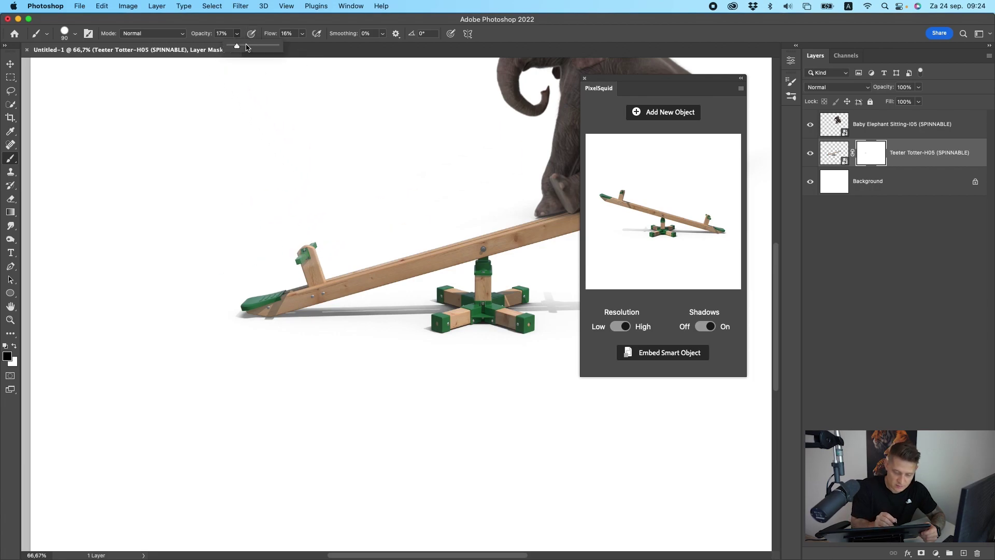
drag(235, 46, 349, 48)
click(303, 34)
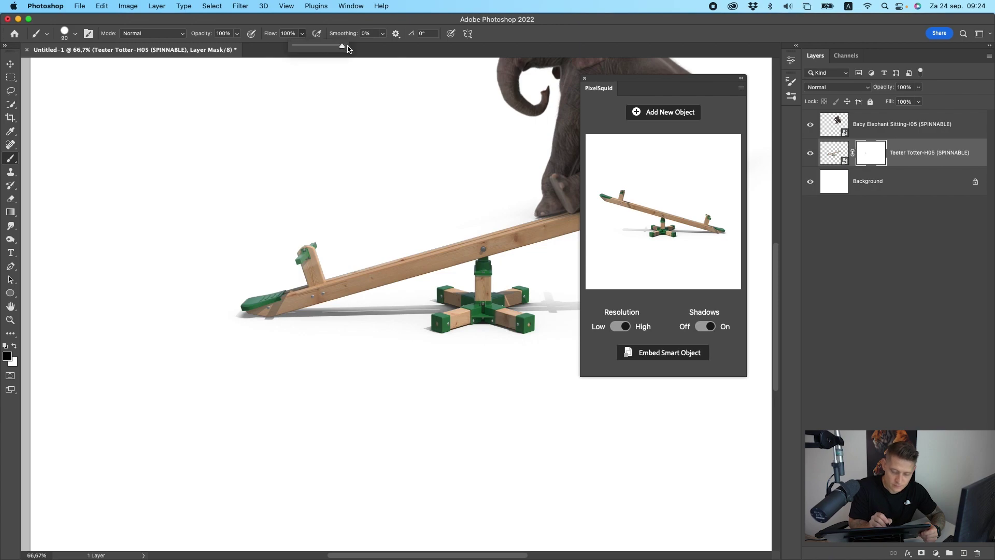
mouse_move(316, 246)
mouse_down()
mouse_move(324, 240)
mouse_move(288, 251)
mouse_move(324, 264)
mouse_up()
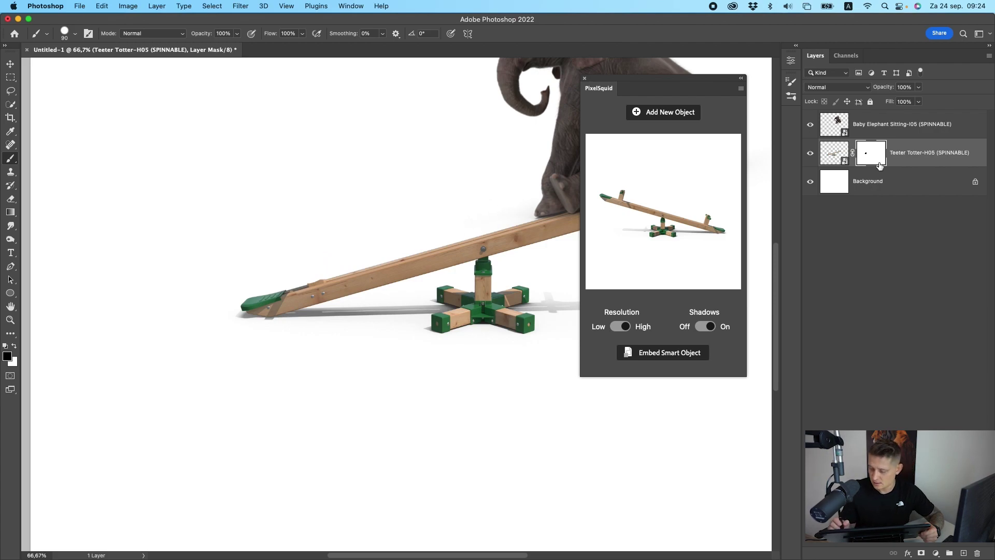
- Close the PixelSquid panel and select the Baby Elephant Sitting layer at a zoomed-out view
drag(694, 86, 824, 115)
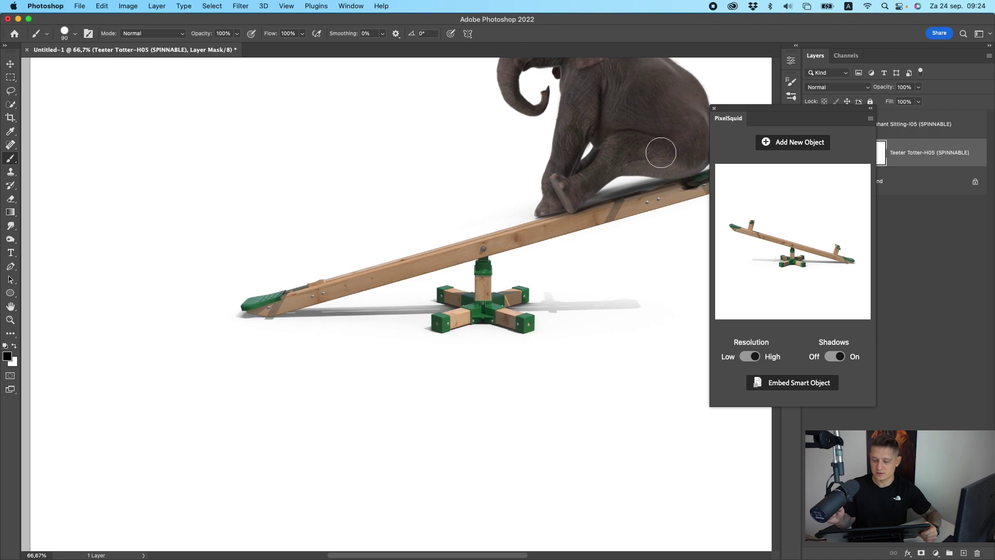
click(714, 108)
click(931, 124)
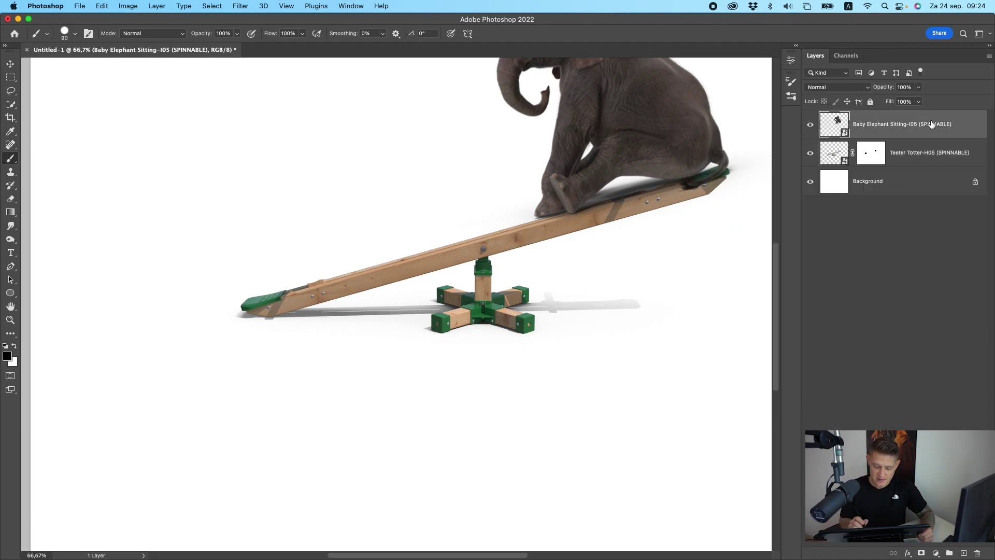
key(super+minus)
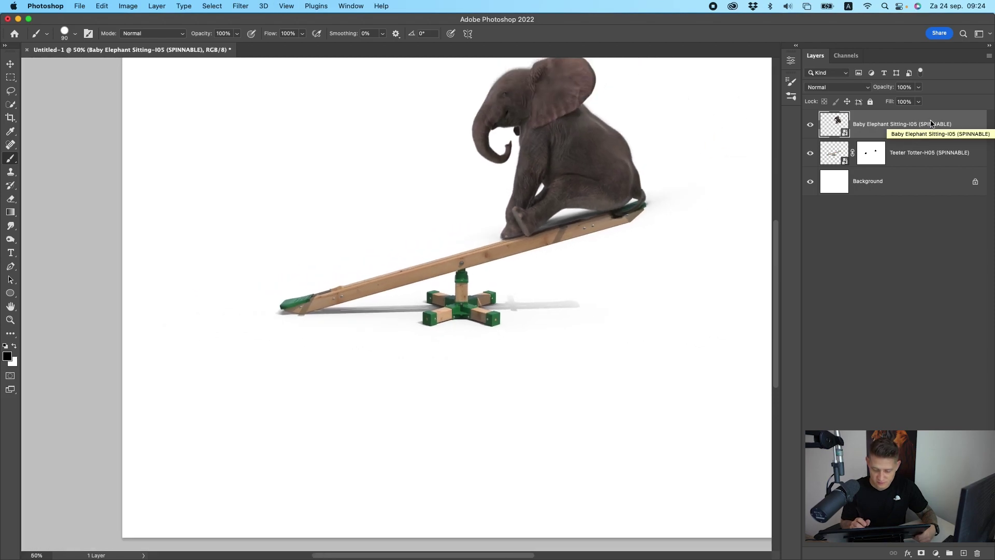
scroll(557, 322, up, 4)
scroll(557, 321, right, 1)
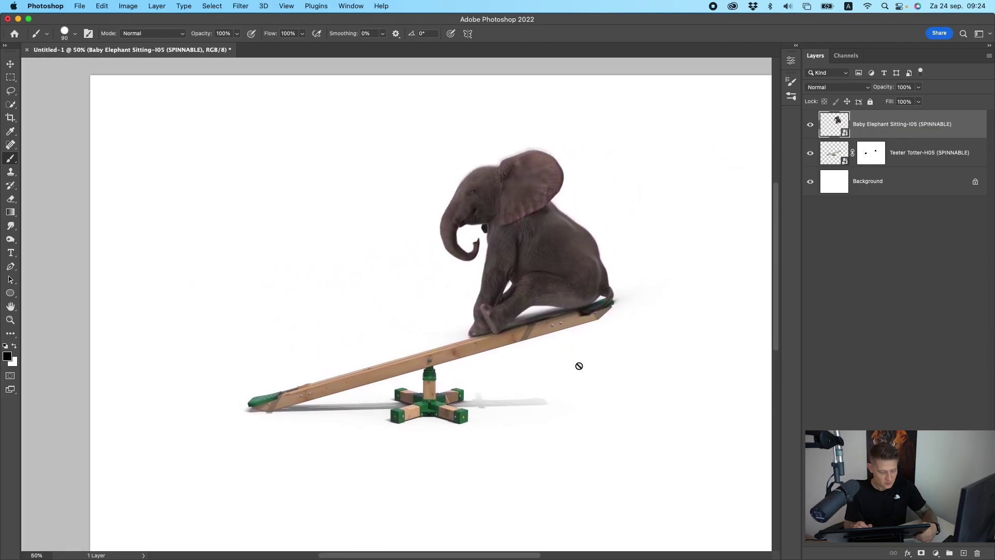
- Add a new empty layer and open the PixelSquid panel
click(963, 553)
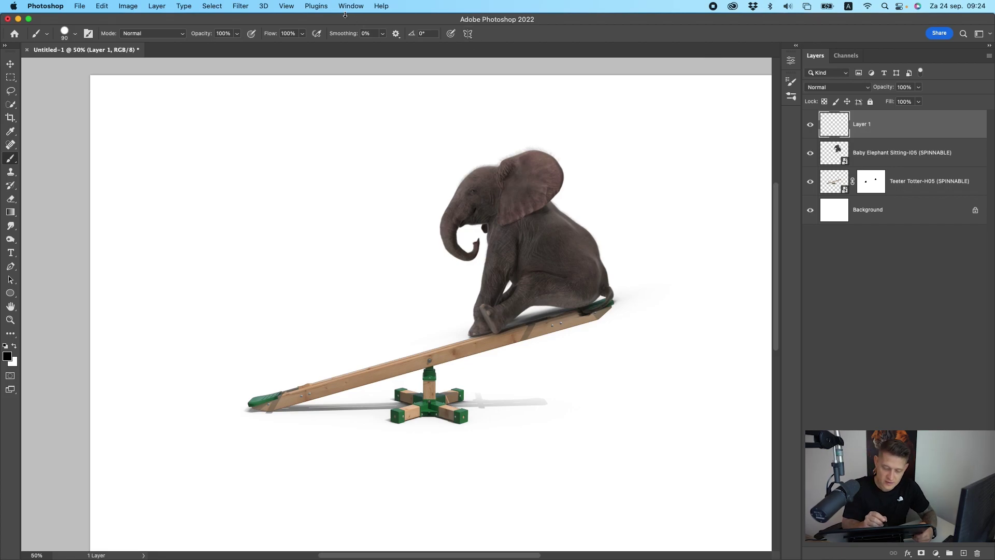
click(328, 6)
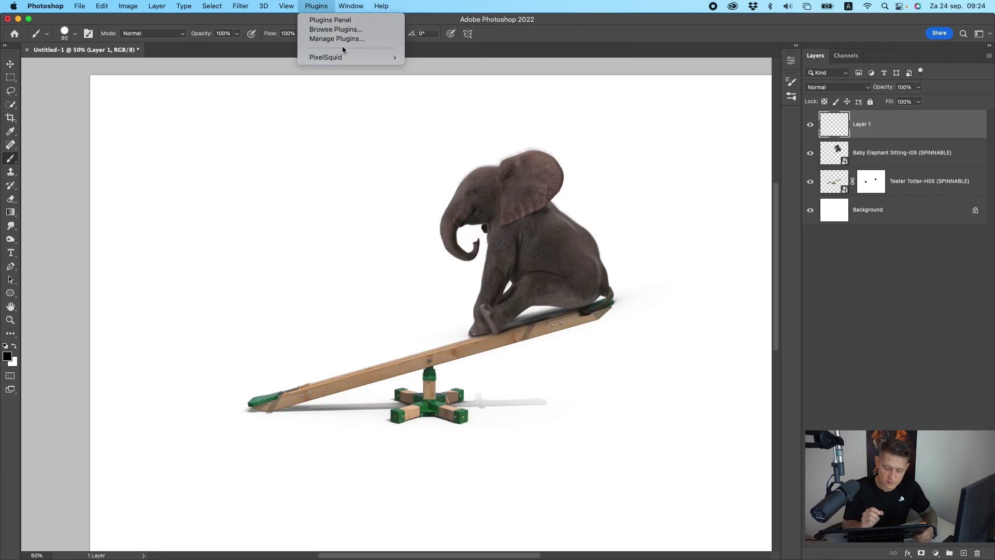
mouse_move(342, 58)
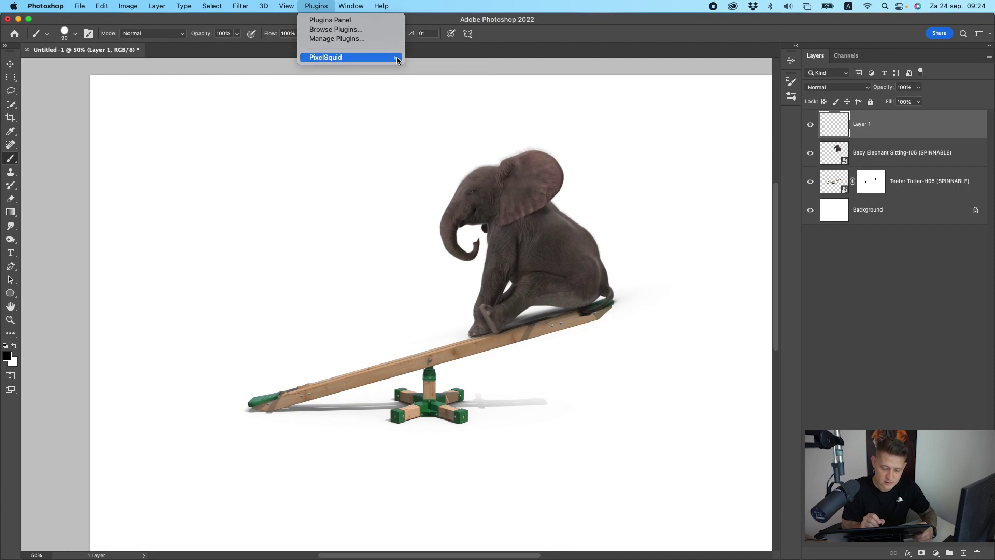
click(425, 59)
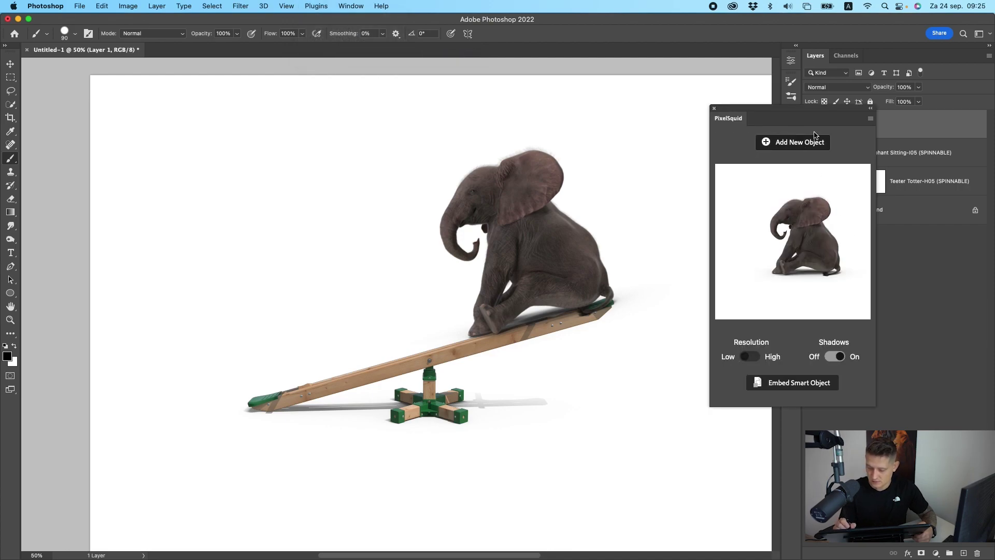
- Insert the Danaus Plexippus butterfly from the Elephant lightbox, declining the rasterize prompt
click(814, 135)
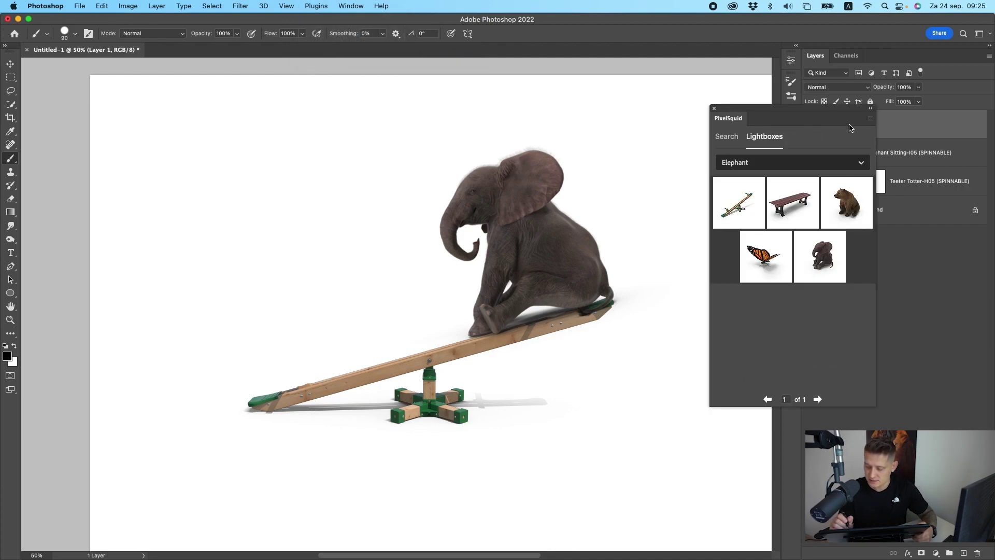
click(769, 254)
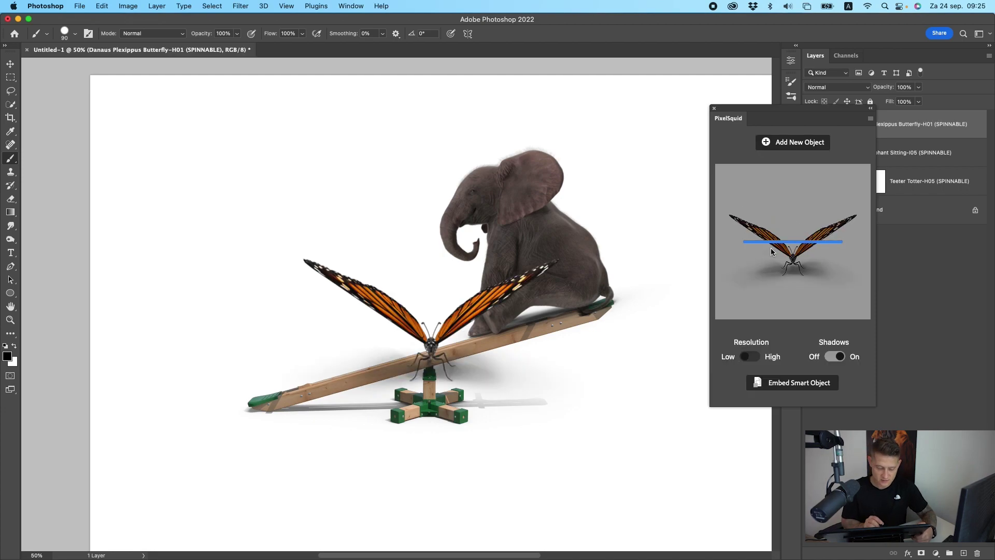
click(458, 322)
click(486, 235)
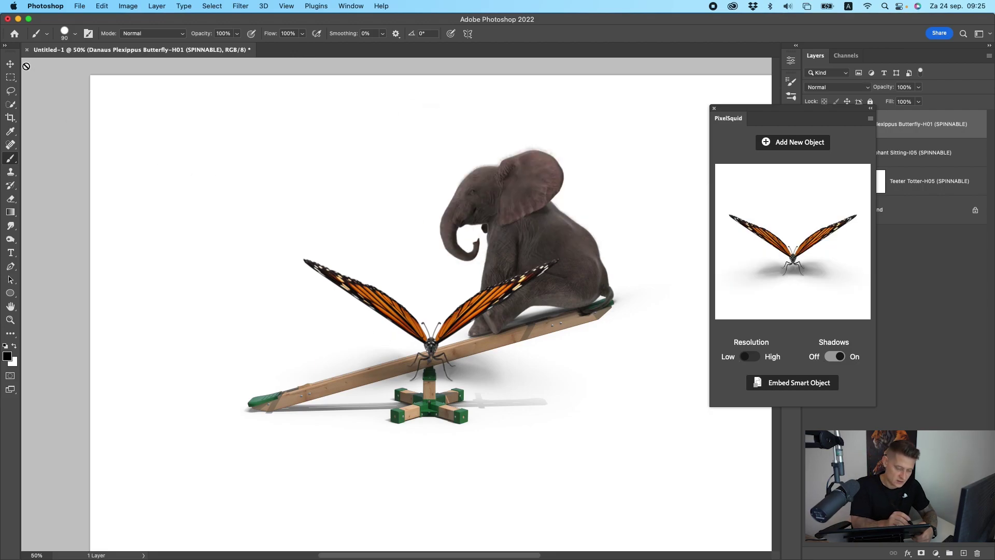
- Shrink the butterfly to about 37%, turn it three-quarter view, and render it high resolution
click(10, 63)
key(super+t)
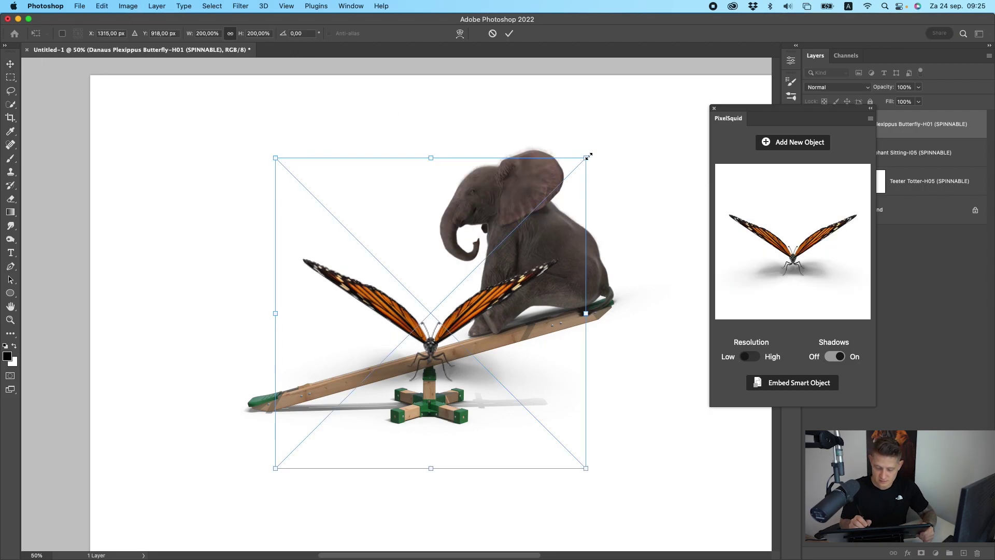
drag(588, 156, 276, 380)
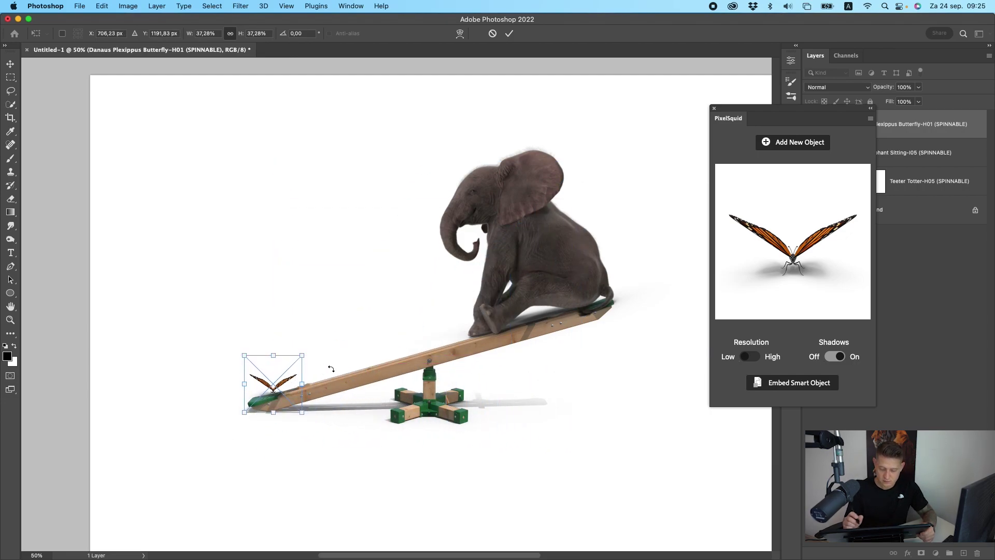
key(Return)
drag(810, 296, 800, 254)
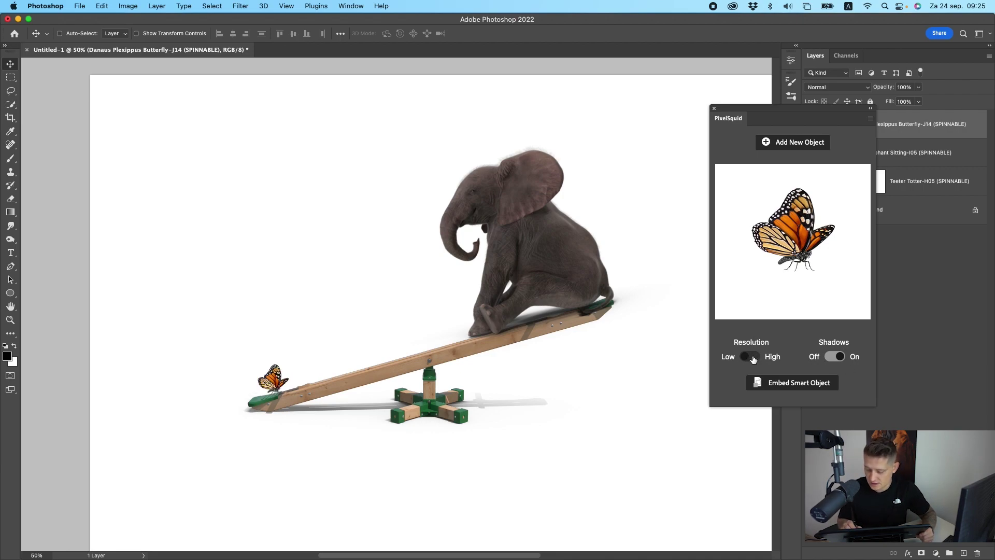
click(751, 356)
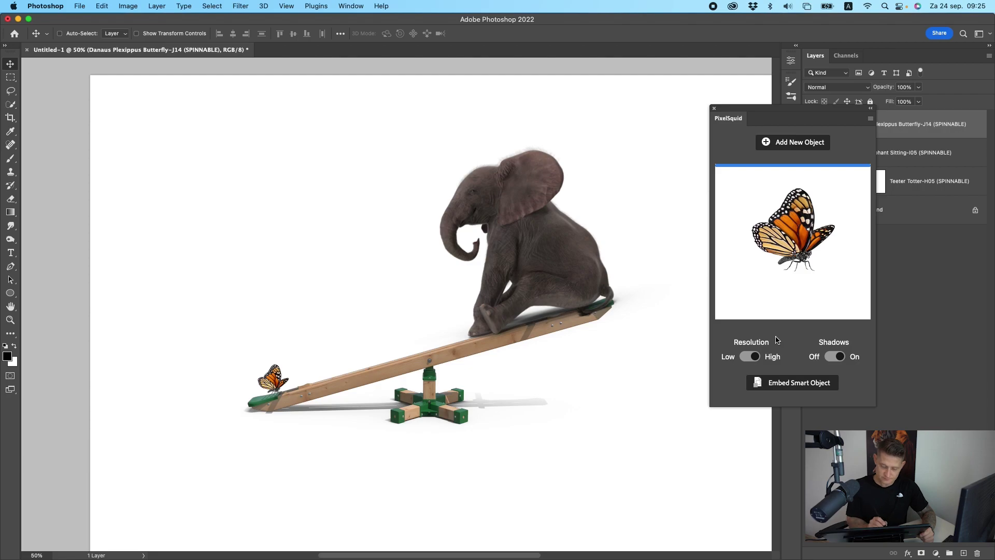
- Perch the butterfly on the seesaw's low left end, angled toward the elephant
mouse_move(307, 378)
mouse_down()
mouse_move(284, 390)
mouse_move(303, 387)
mouse_up()
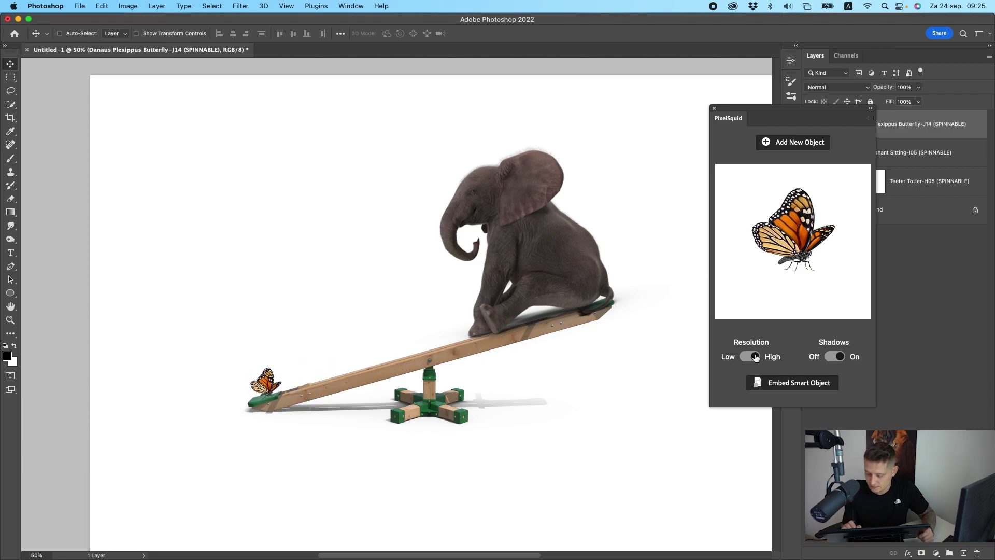
mouse_move(289, 390)
mouse_down()
mouse_move(280, 386)
mouse_move(288, 378)
mouse_up()
drag(825, 243, 826, 250)
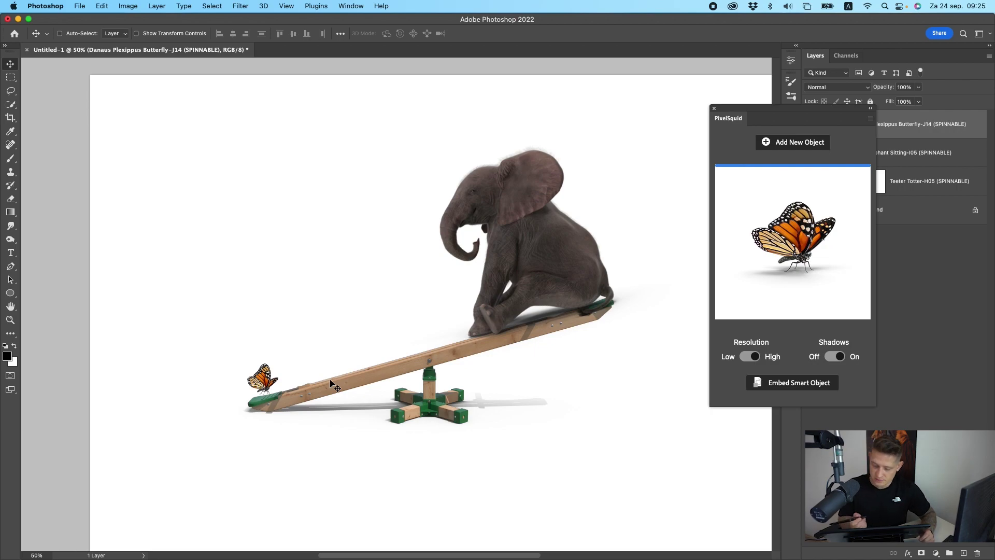
drag(275, 378, 305, 367)
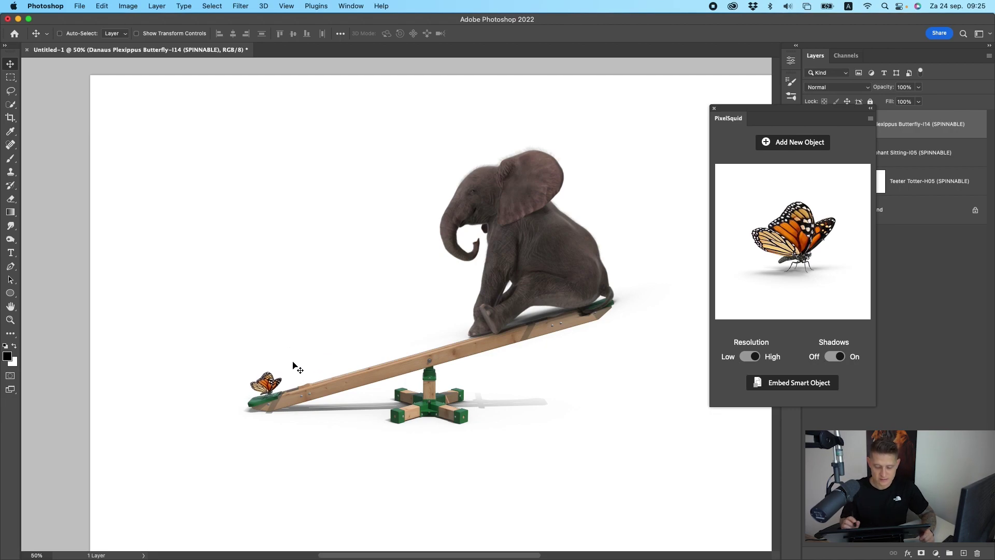
- Close the PixelSquid panel and move the elephant, seesaw and butterfly layers down together
key(super+minus)
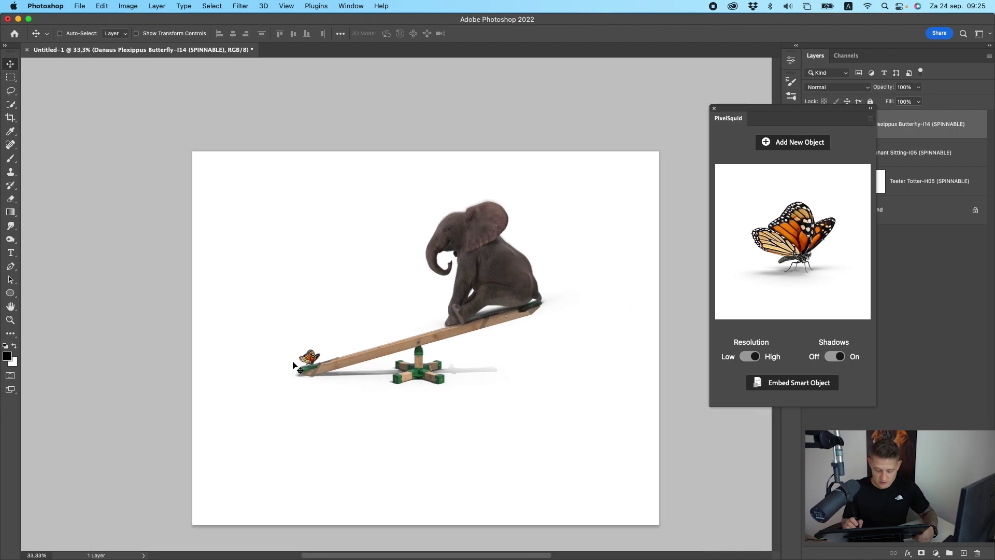
click(724, 107)
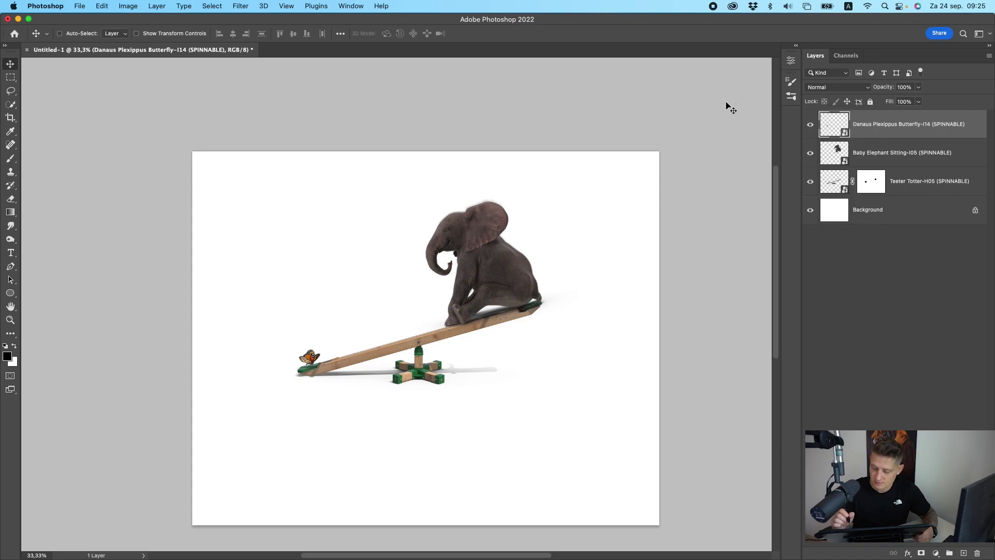
shift+click(931, 177)
drag(507, 286, 506, 314)
- Scale the three object layers to about 135% and reposition them lower on the canvas
key(super+t)
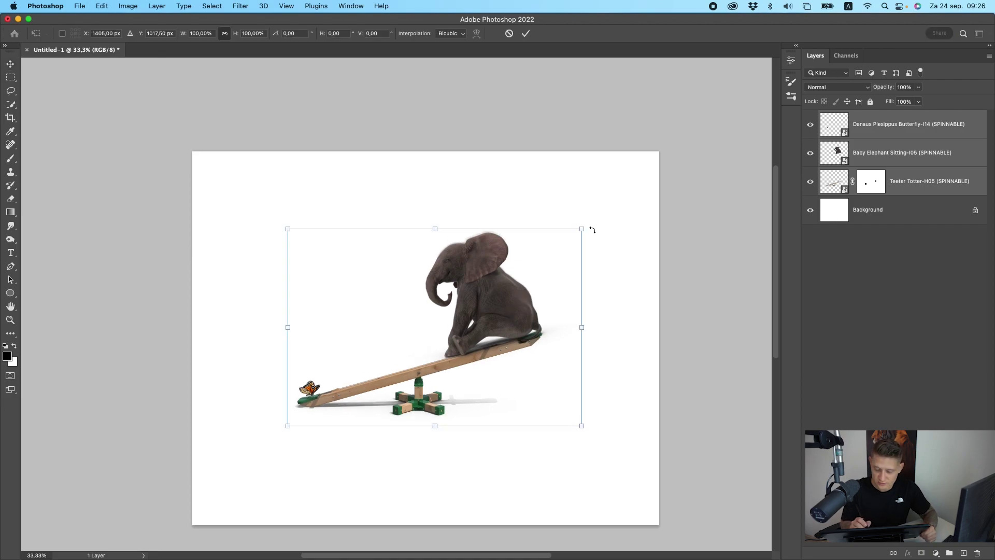
drag(582, 227, 651, 157)
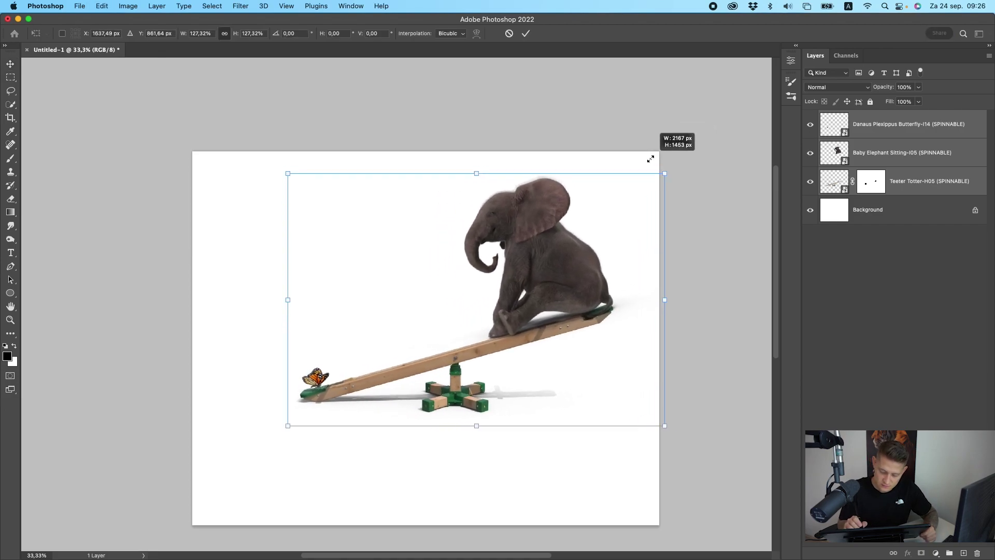
drag(573, 280, 520, 320)
drag(615, 211, 633, 197)
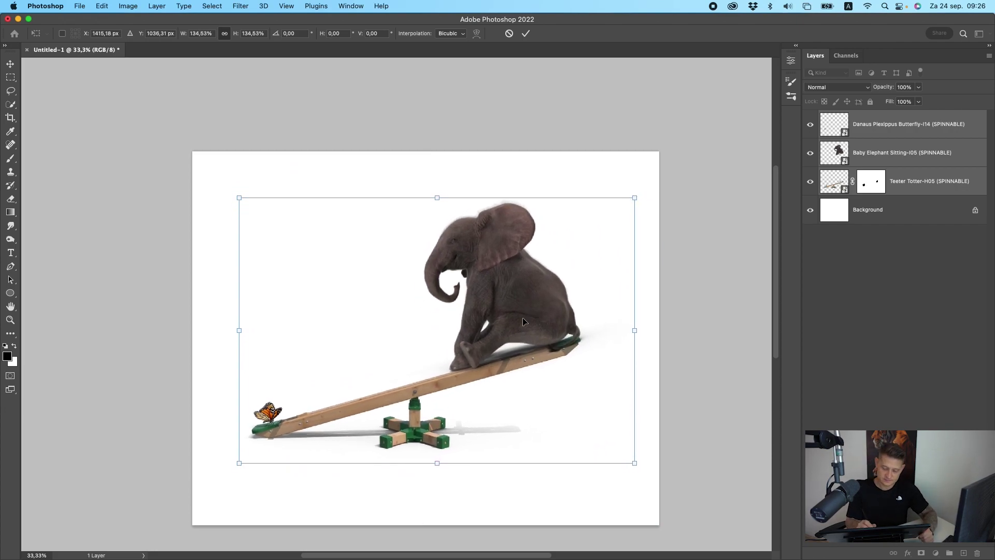
drag(523, 317, 524, 311)
key(Return)
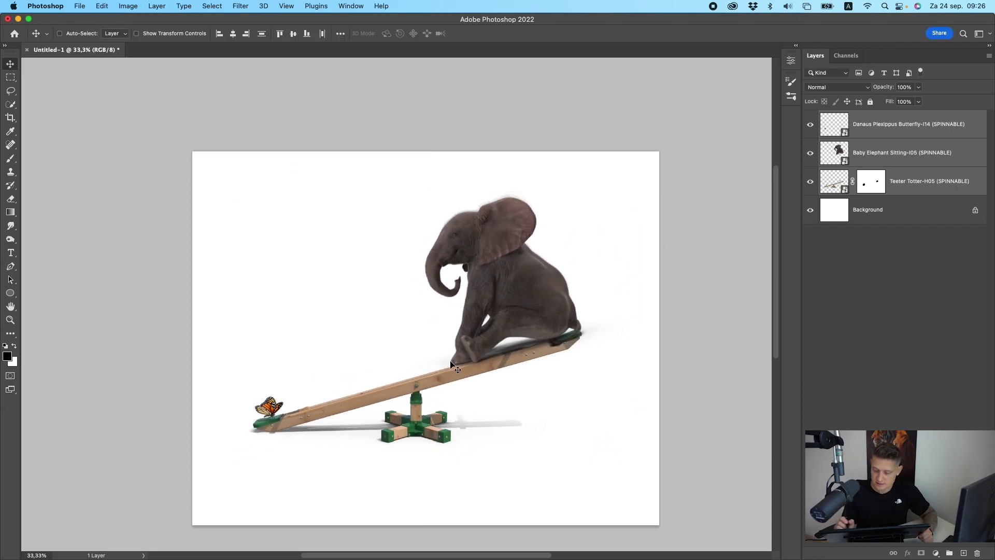
- Place Landscape.jpg above the Background layer, behind the objects, and maximise the window
click(924, 211)
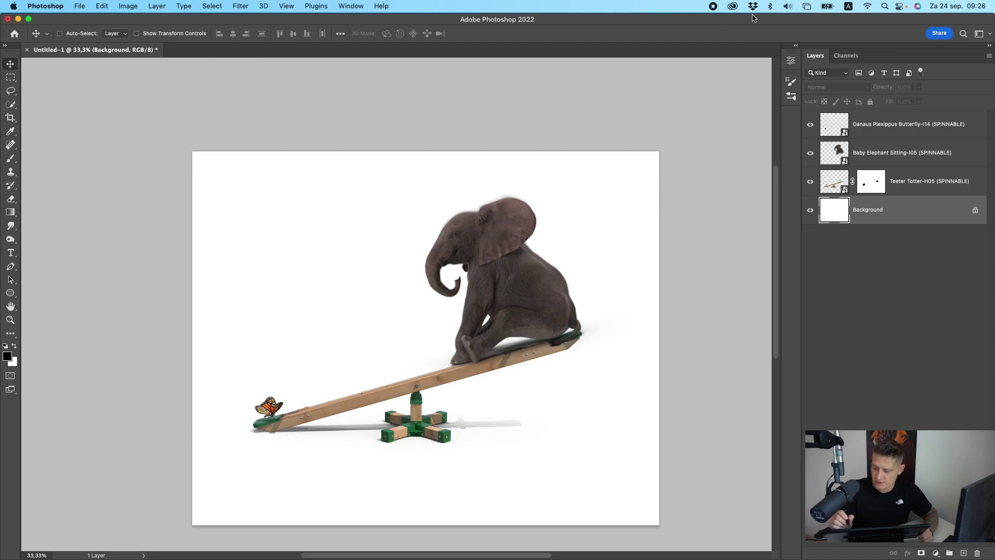
drag(773, 23, 797, 109)
drag(65, 52, 311, 334)
drag(733, 119, 767, 44)
key(Return)
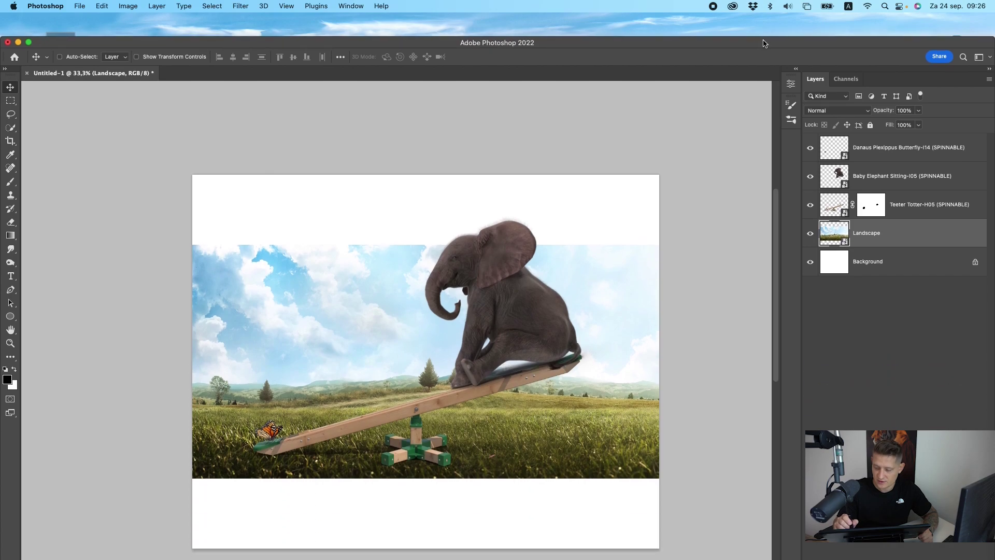
double_click(769, 35)
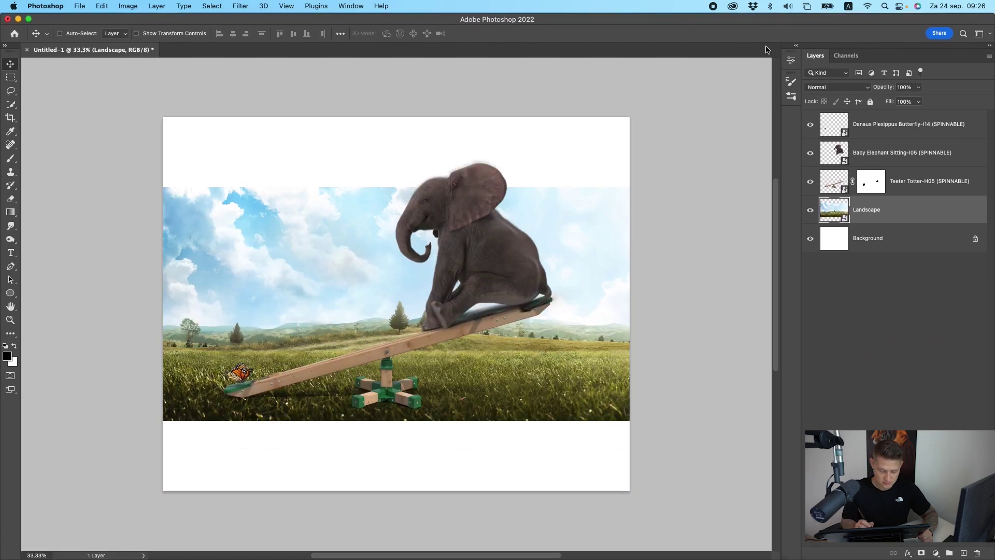
- Enlarge the Landscape layer and shift it left and down on the canvas
key(super+t)
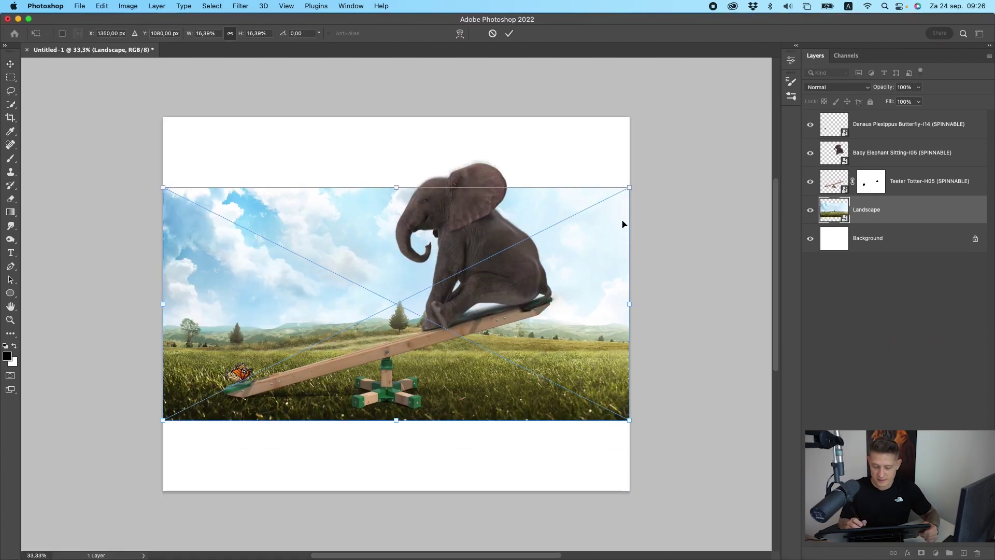
drag(630, 190, 757, 153)
key(Return)
drag(615, 317, 525, 353)
key(super+t)
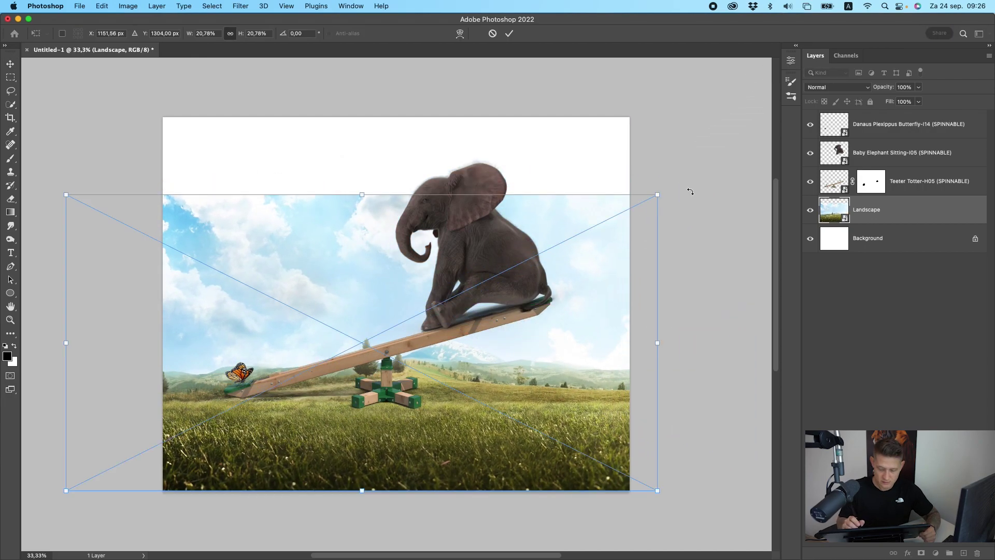
drag(656, 195, 817, 42)
key(Return)
- Scale the Landscape to about 32.5% and position it to cover nearly the whole canvas
key(super+t)
drag(547, 316, 461, 345)
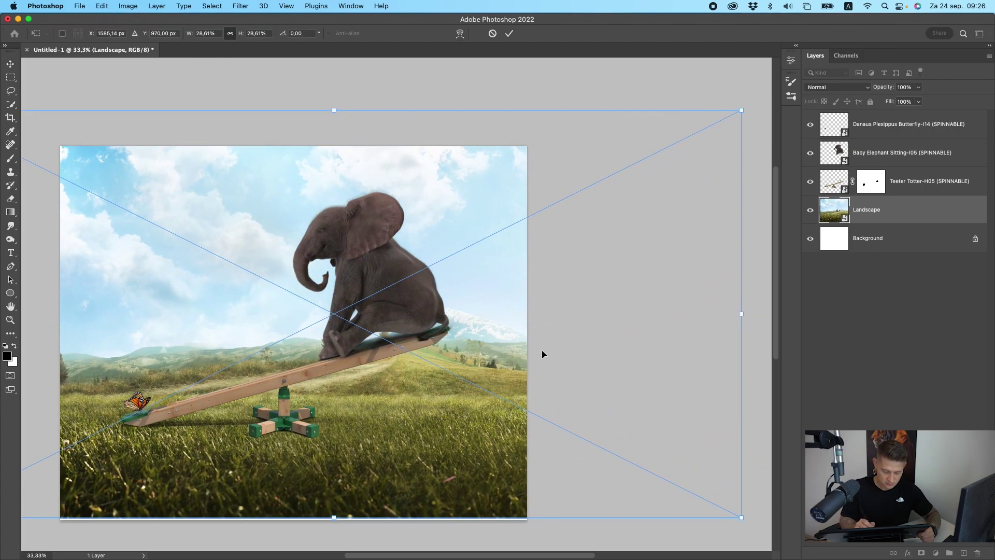
drag(741, 108, 710, 133)
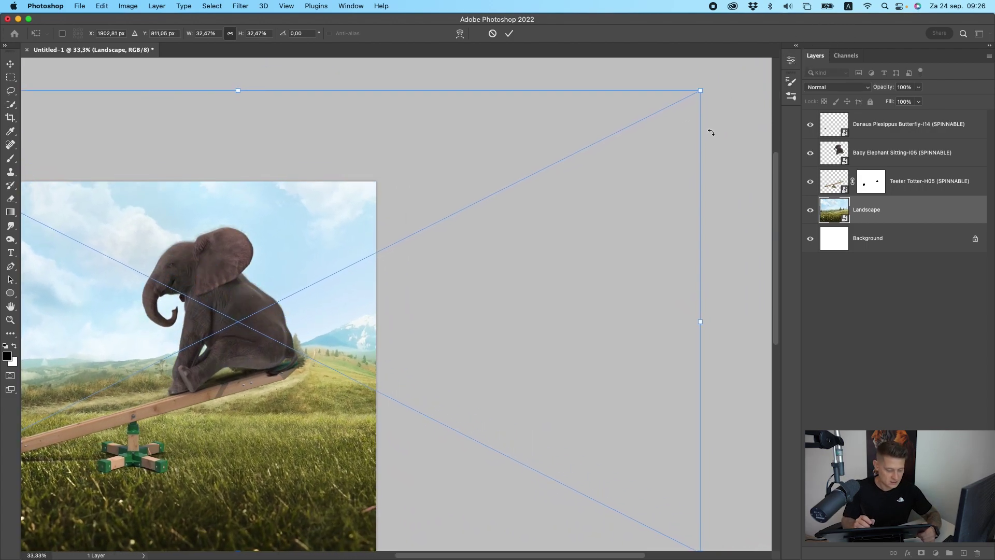
scroll(710, 132, left, 8)
scroll(710, 132, down, 3)
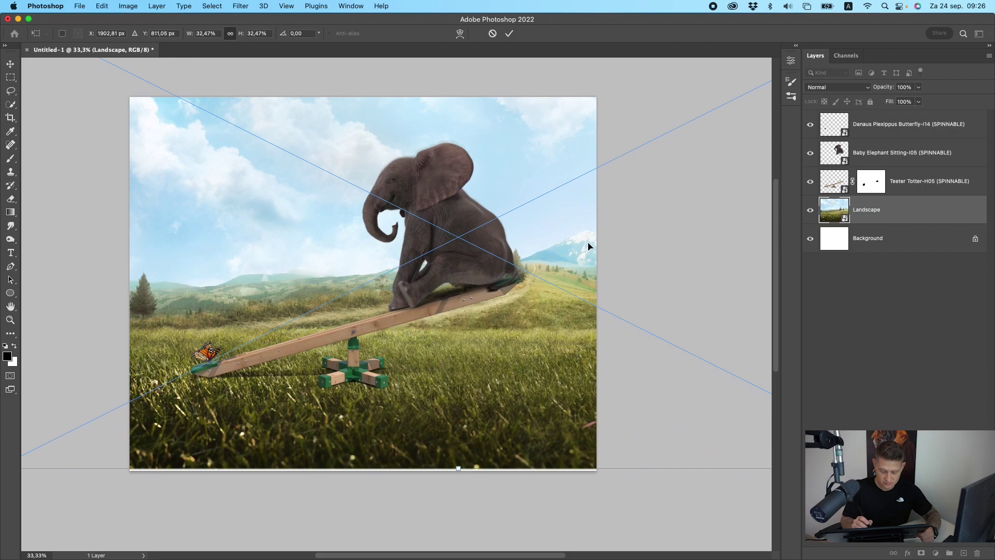
key(Return)
drag(555, 274, 431, 252)
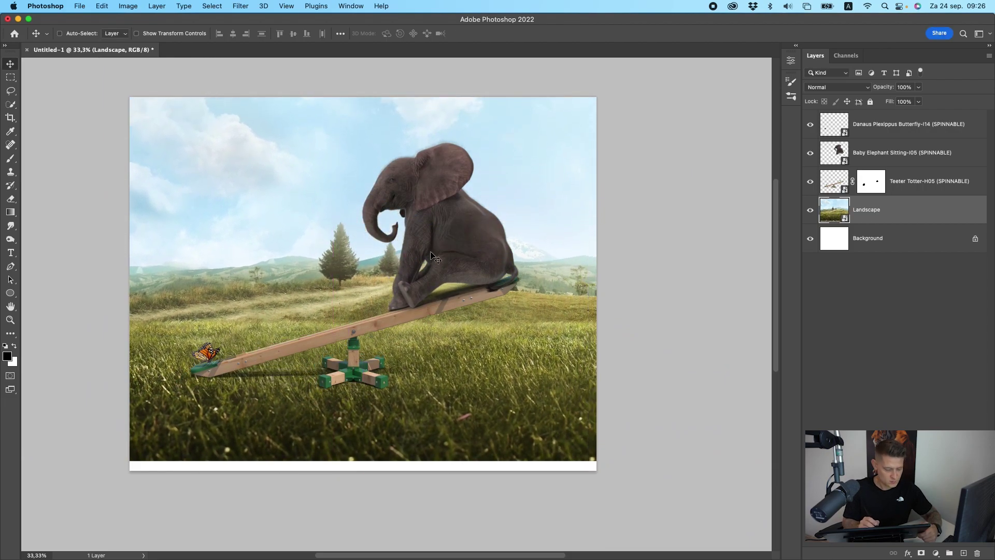
key(super+minus)
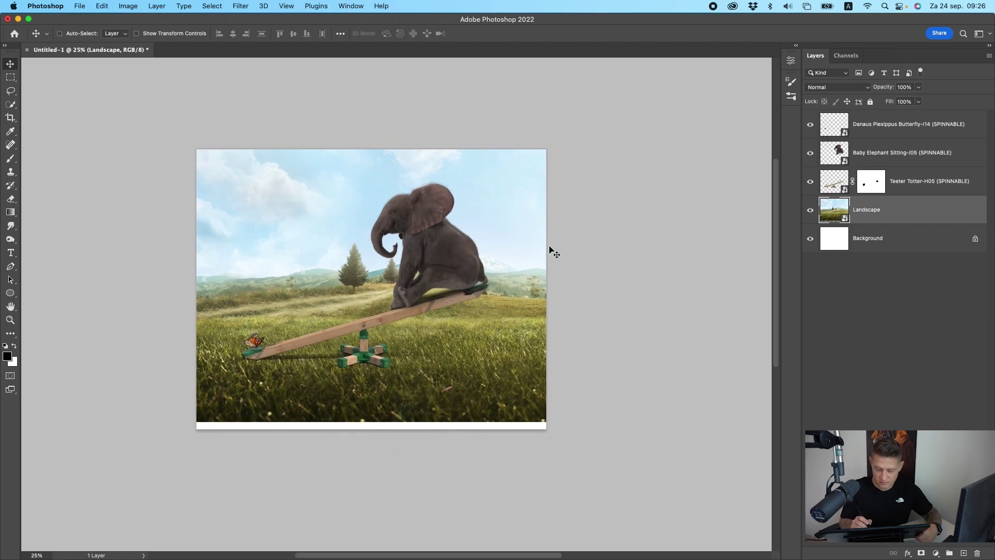
key(super+t)
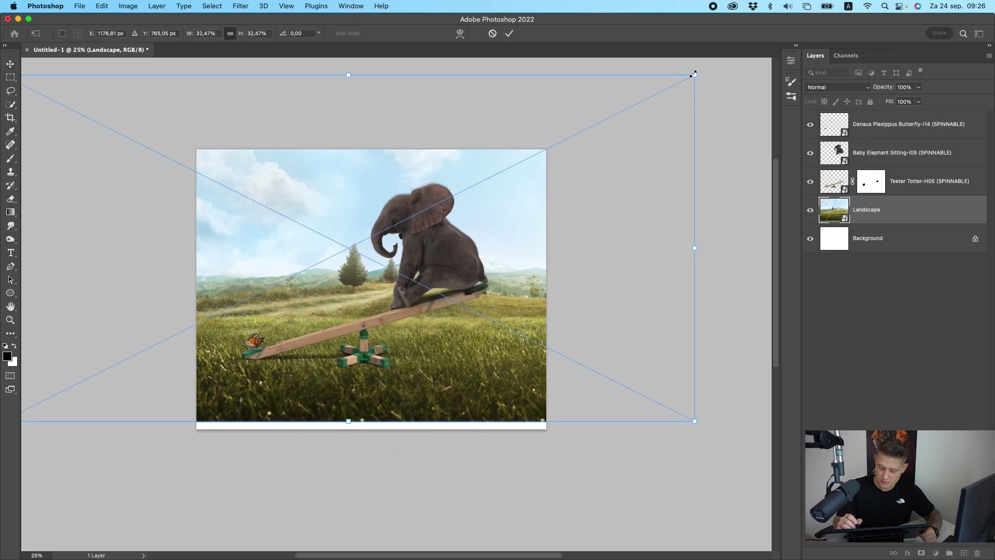
drag(694, 74, 720, 54)
key(Return)
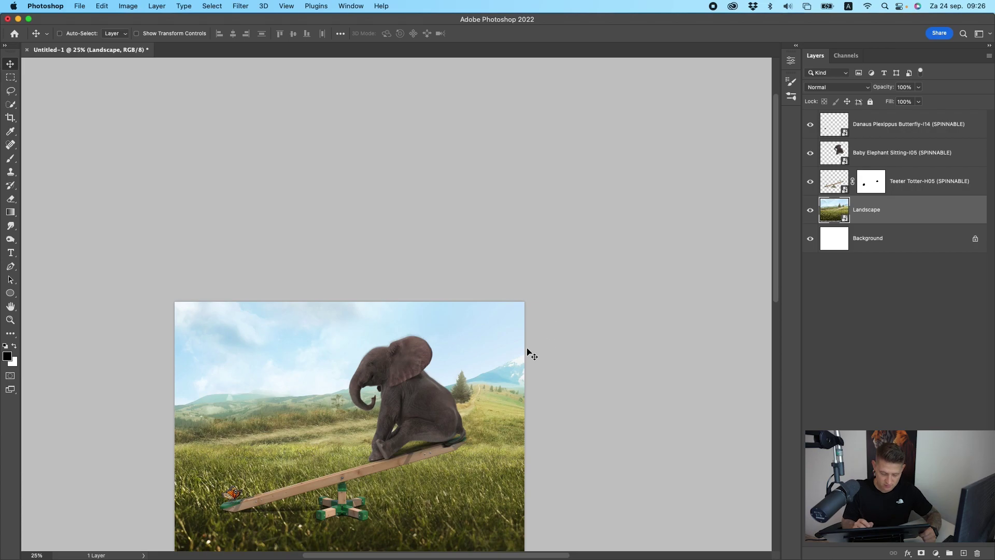
scroll(508, 363, down, 5)
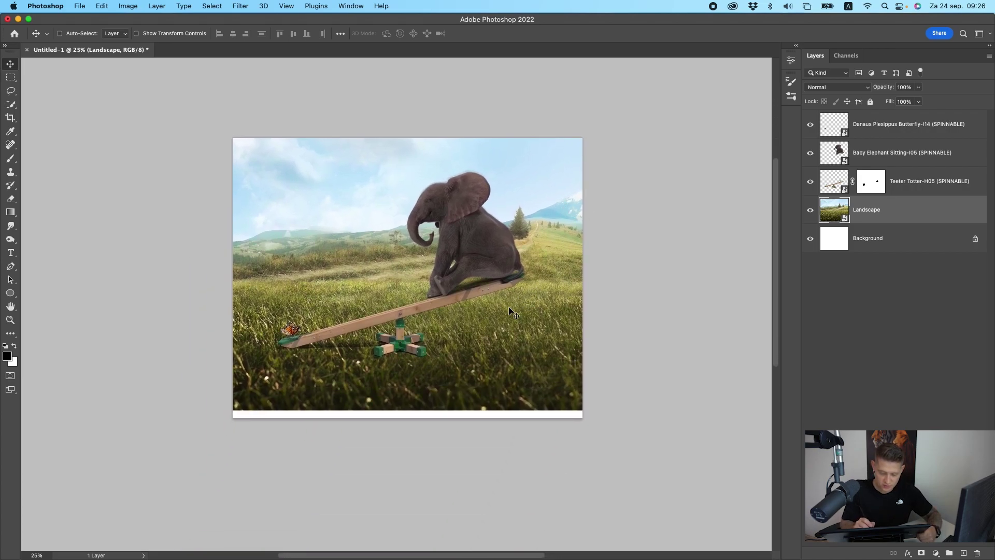
- Drag the landscape so field and sky fill the canvas, then target the Teeter Totter mask
drag(510, 312, 467, 359)
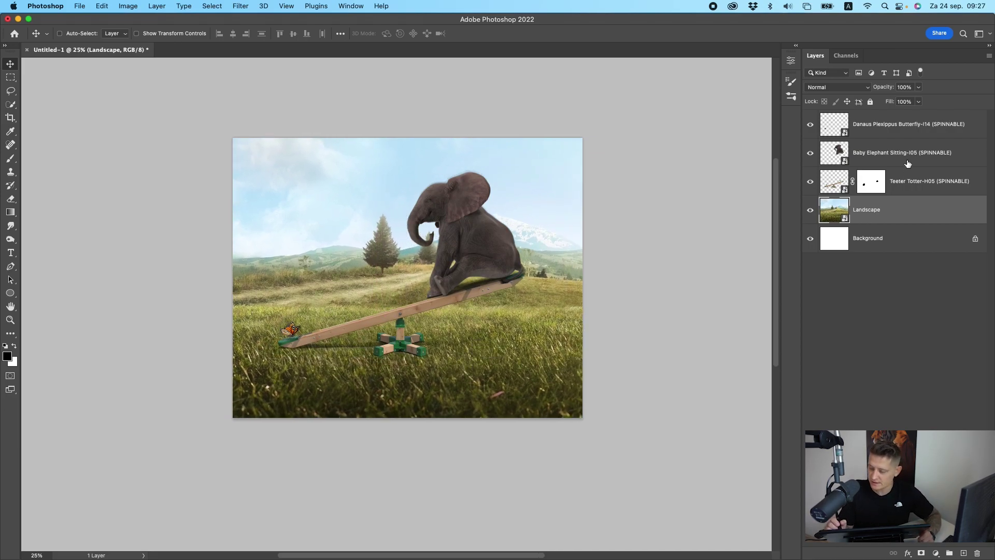
click(917, 181)
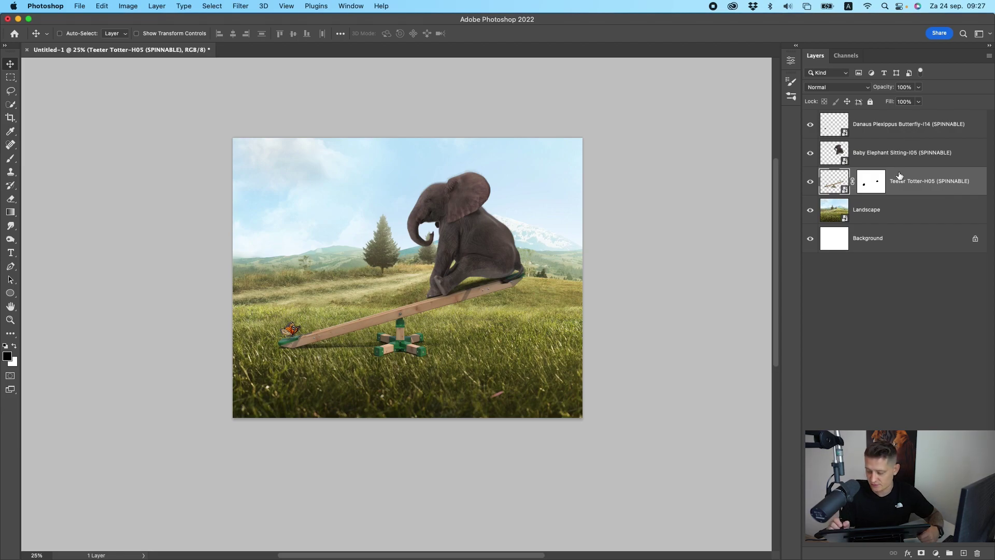
click(880, 181)
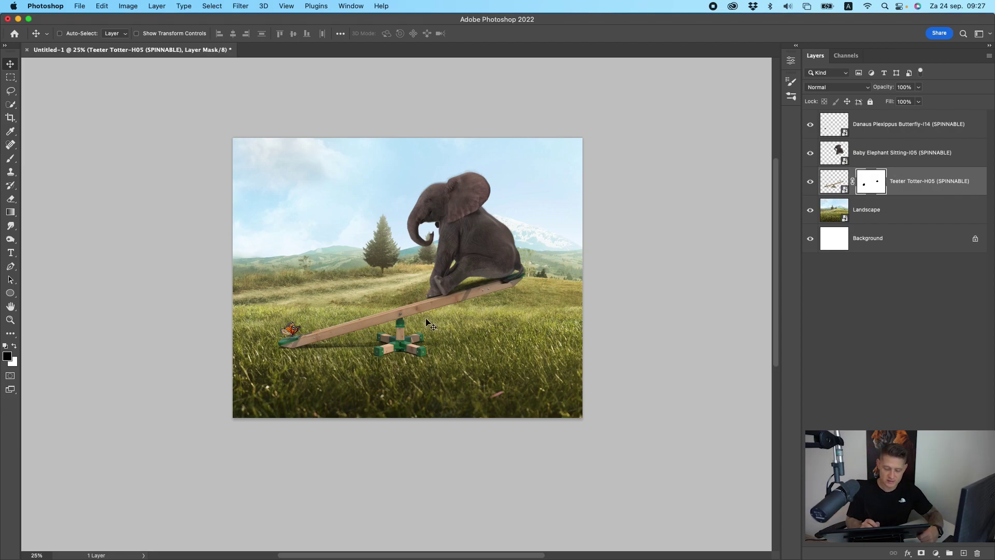
- Choose the Grass brush preset, found by searching 'grass', for painting on the mask
click(10, 158)
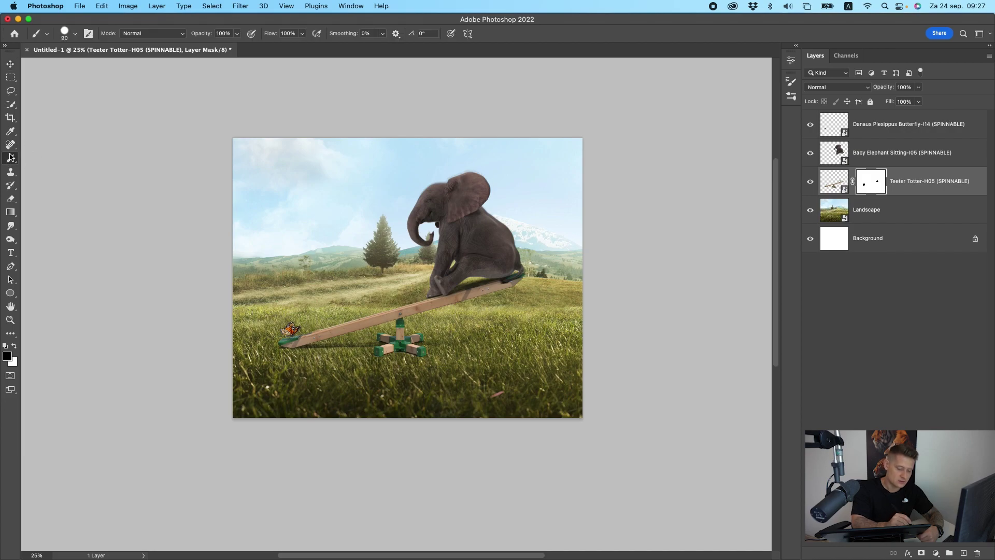
click(39, 35)
click(70, 34)
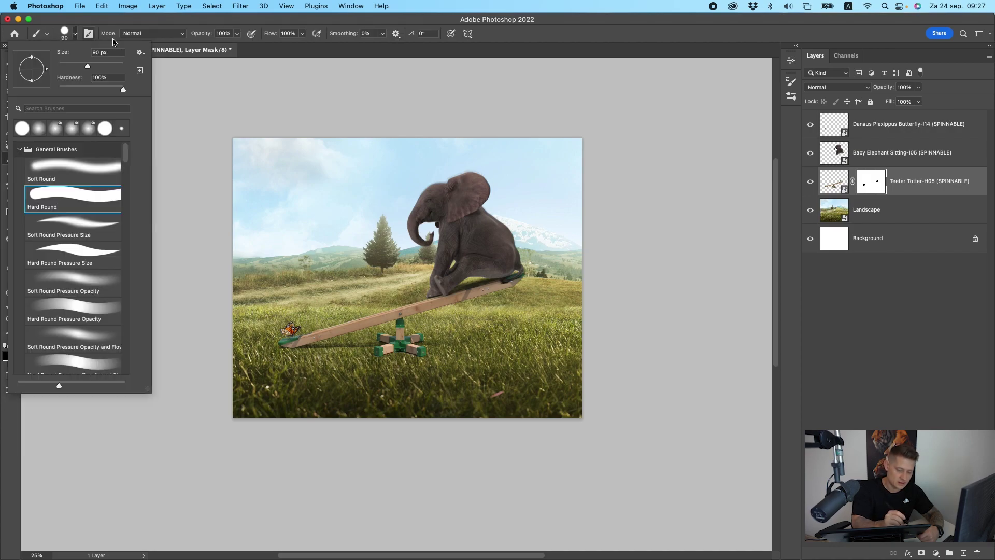
click(86, 107)
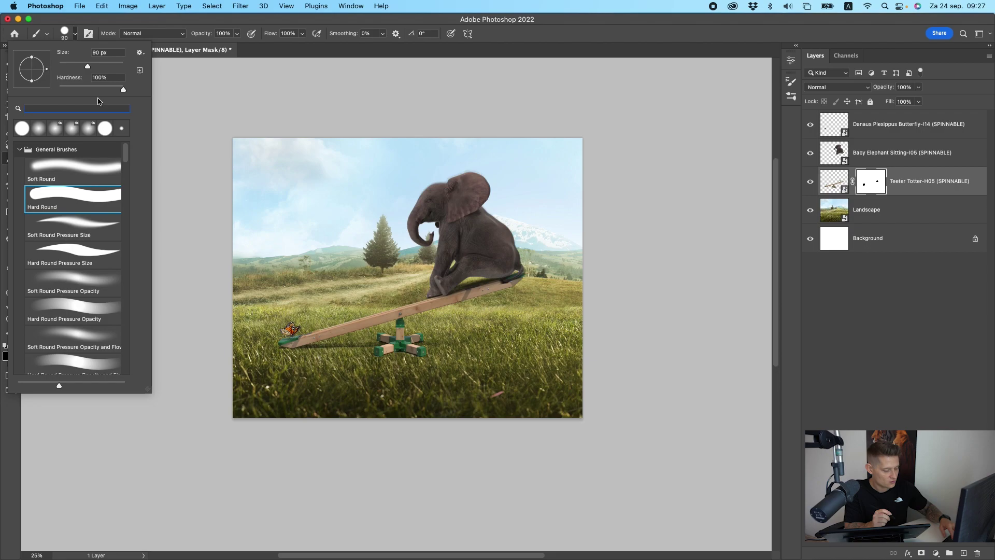
text(grzss)
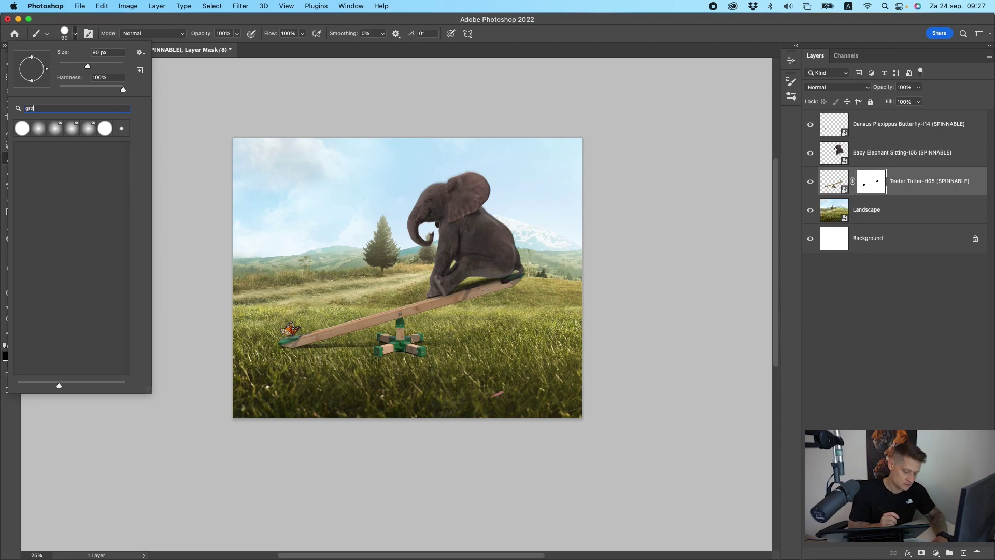
key(BackSpace)
text(ass)
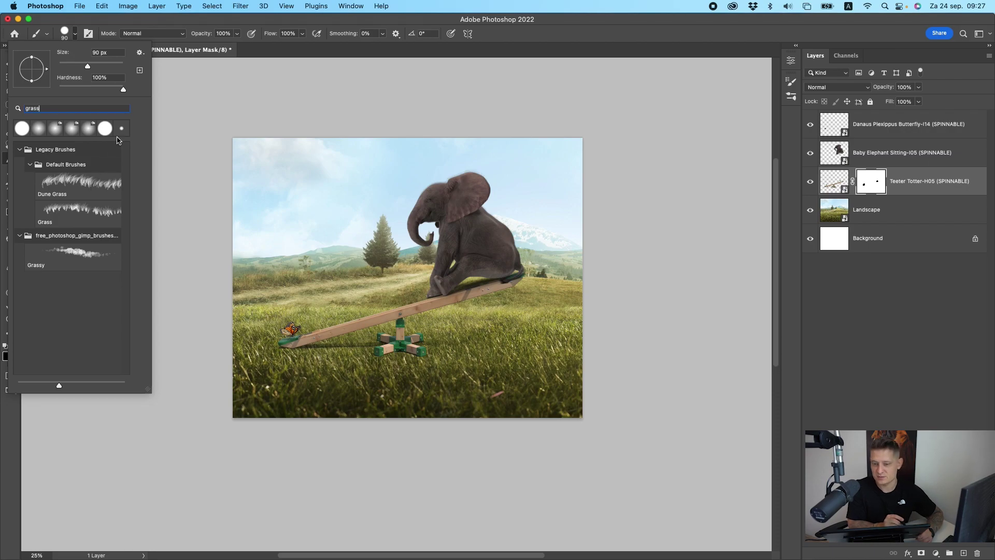
click(88, 203)
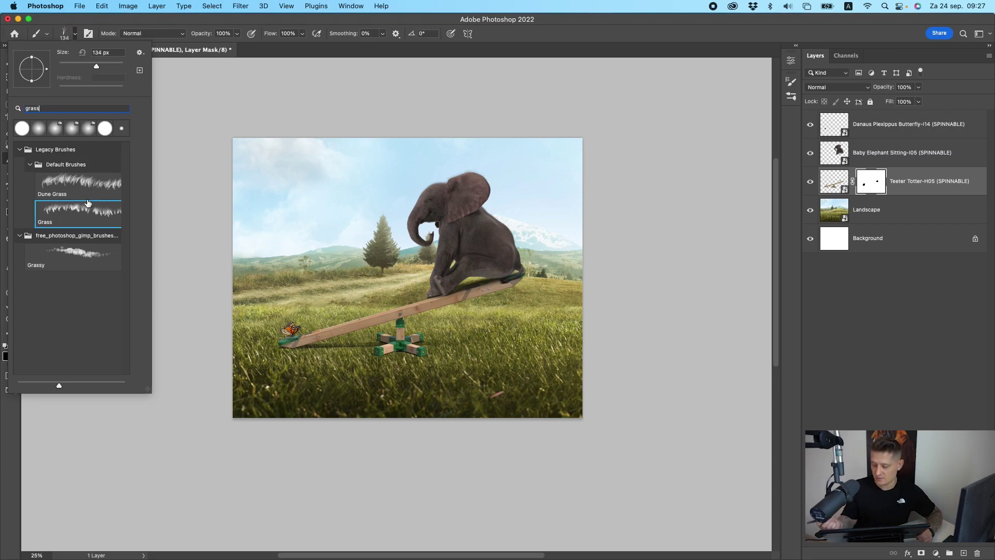
click(881, 176)
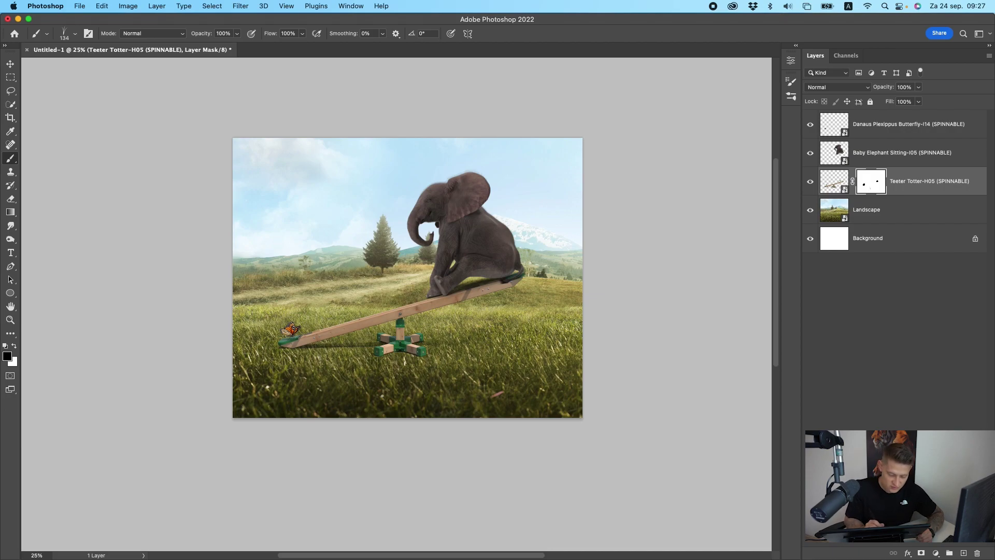
- Zoom to 50% and turn off Color Dynamics on the grass brush
key(super+plus)
key(super+plus)
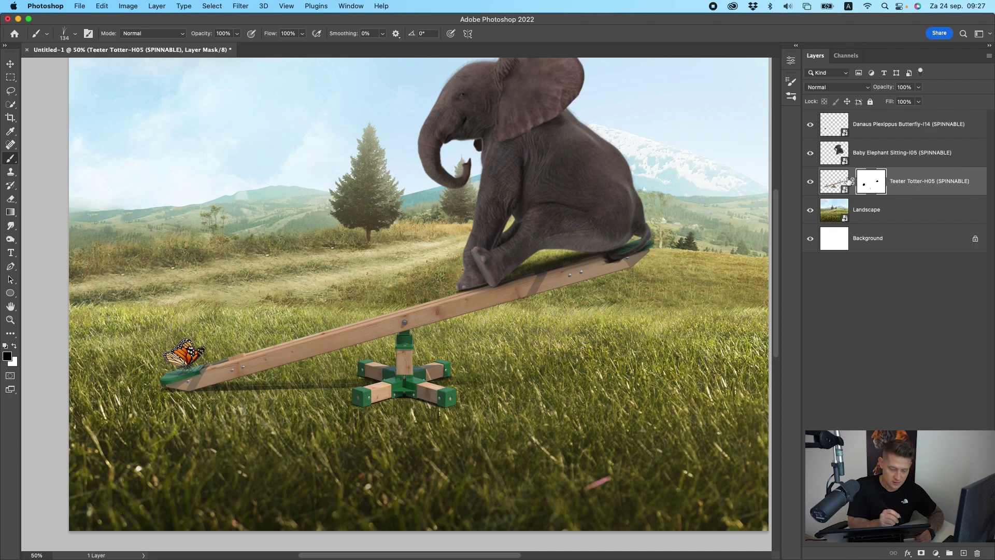
click(89, 33)
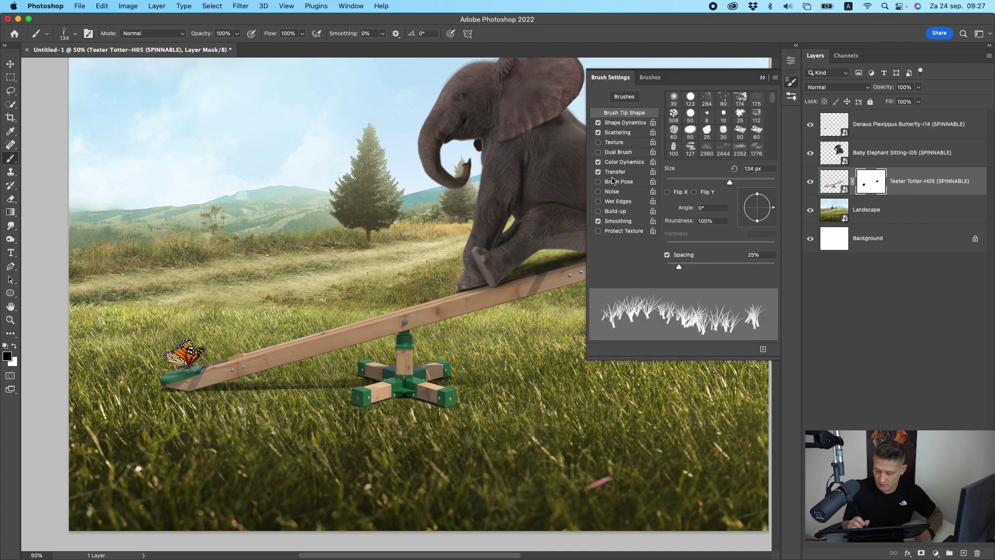
click(599, 162)
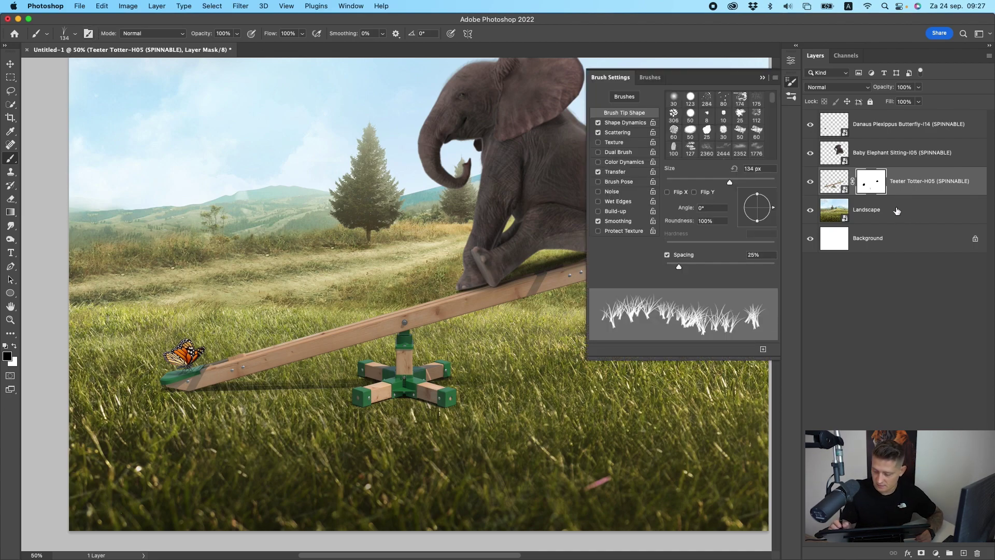
- Paint grass on the mask over the seesaw base and the plank's lower left end
mouse_move(427, 414)
mouse_down()
mouse_move(375, 404)
mouse_move(409, 396)
mouse_move(448, 405)
mouse_move(381, 410)
mouse_up()
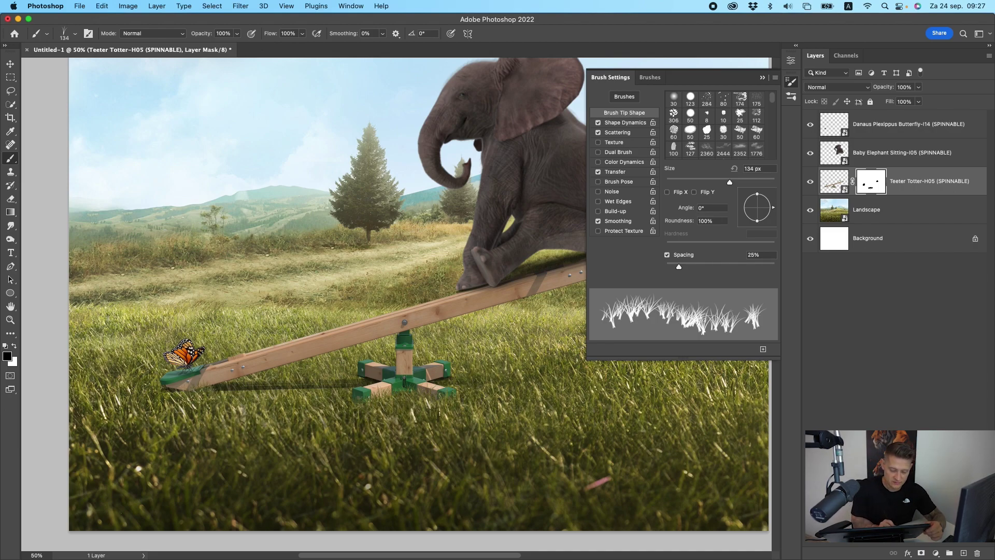
mouse_move(202, 394)
mouse_down()
mouse_move(252, 391)
mouse_move(201, 407)
mouse_move(221, 401)
mouse_move(279, 413)
mouse_up()
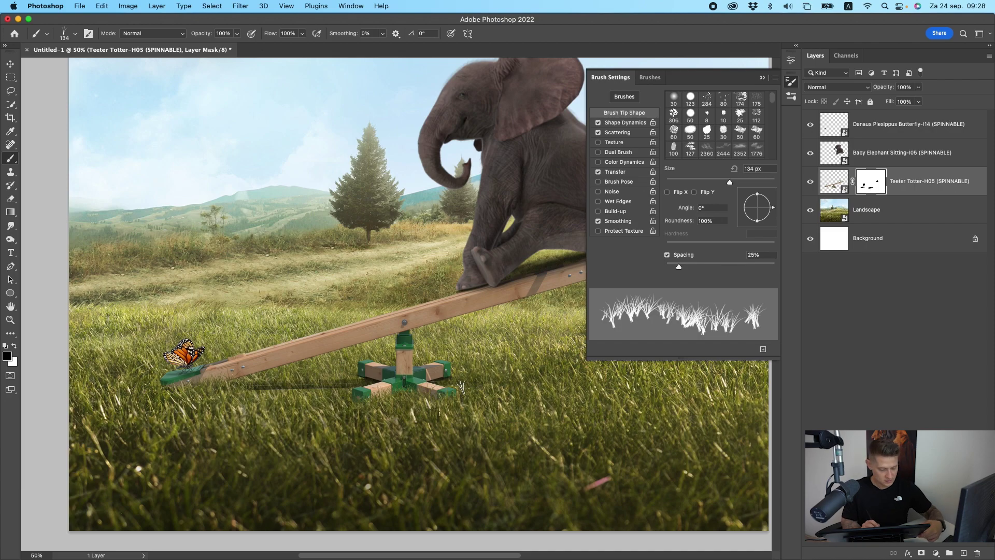
drag(461, 386, 431, 384)
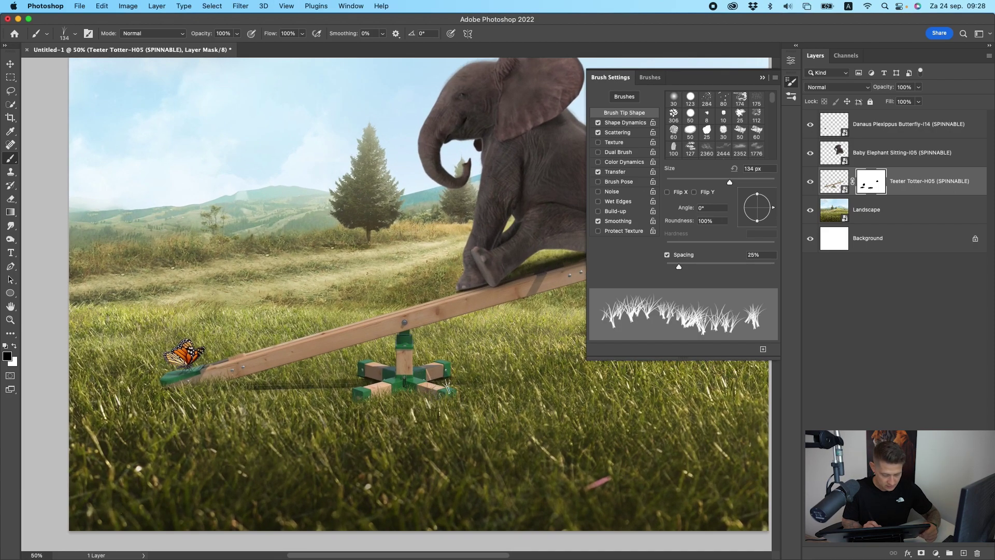
- Zoom in on the seesaw base and shrink the grass brush to 45 px
key(super+plus)
key(super+plus)
key(super+plus)
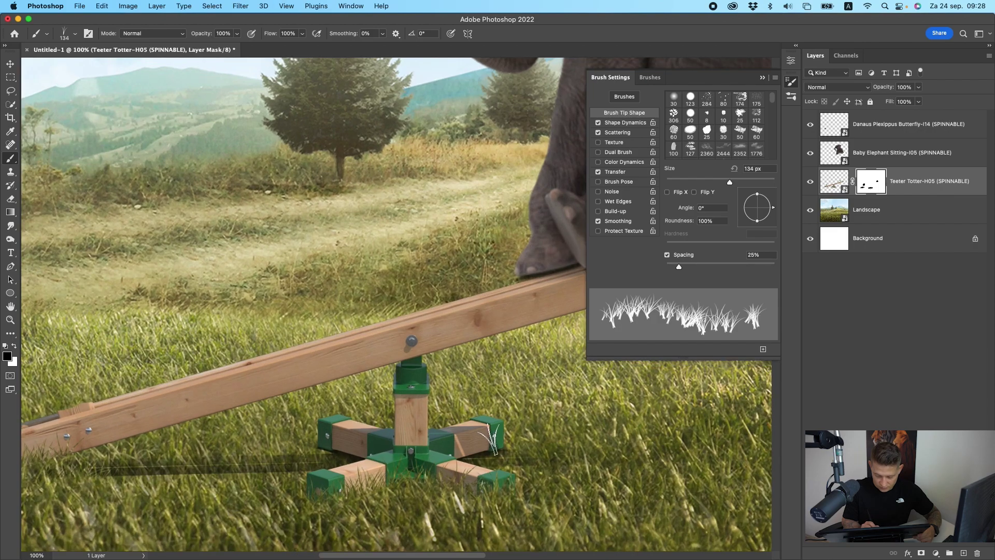
drag(508, 439, 481, 212)
key(bracketleft)
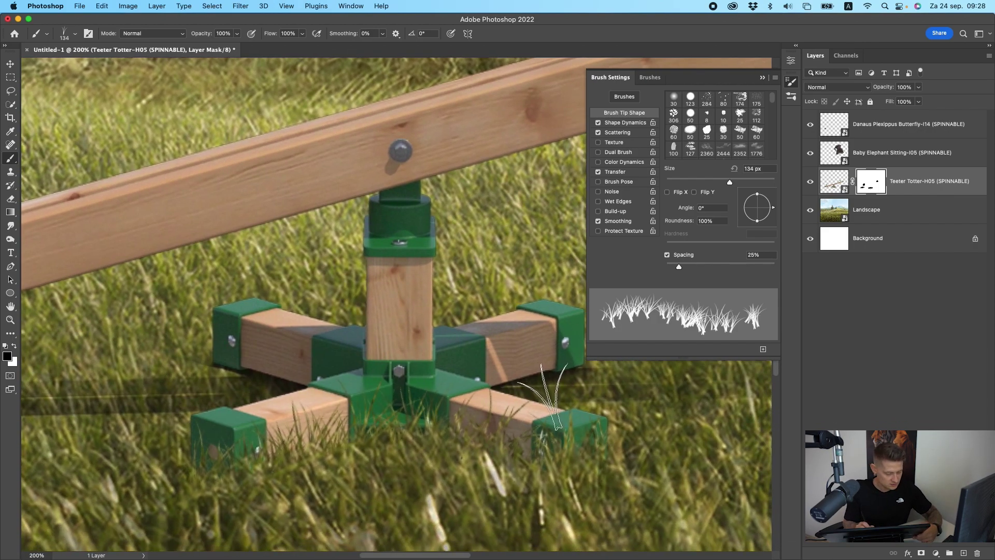
key(super+t)
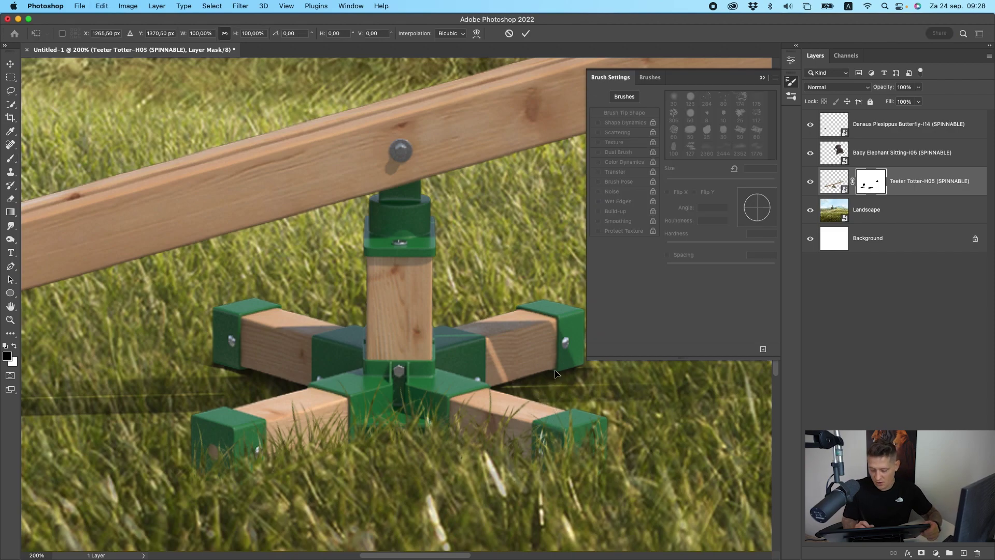
key(Escape)
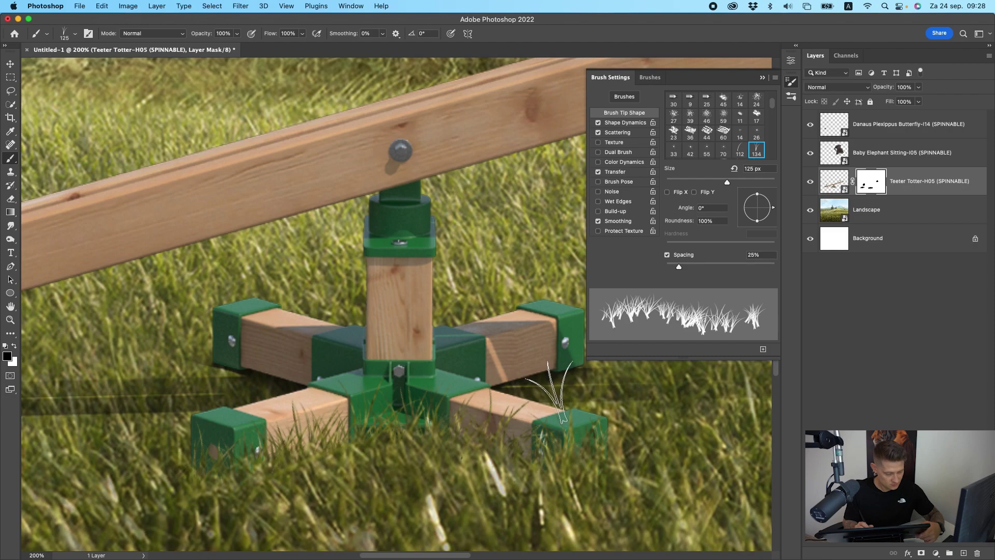
key(super+t)
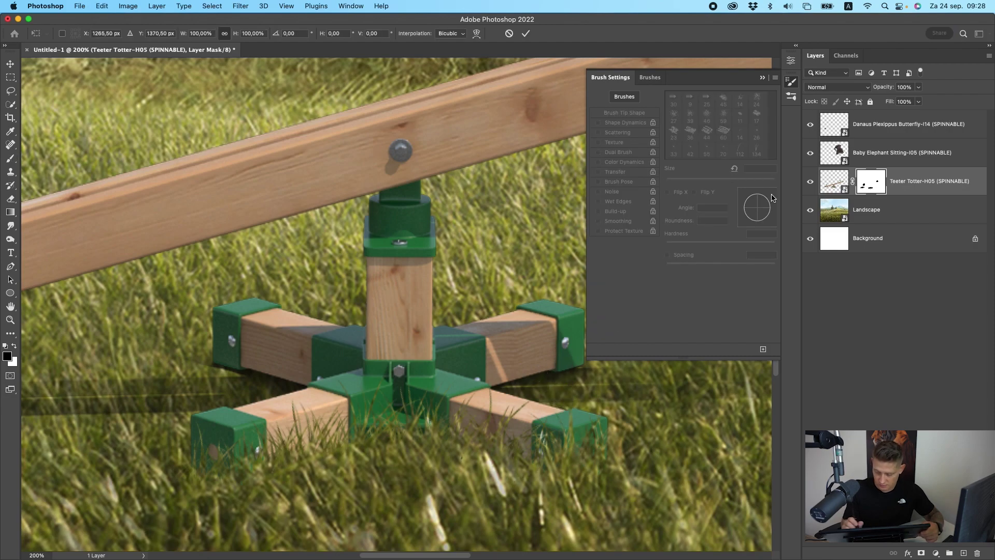
key(Escape)
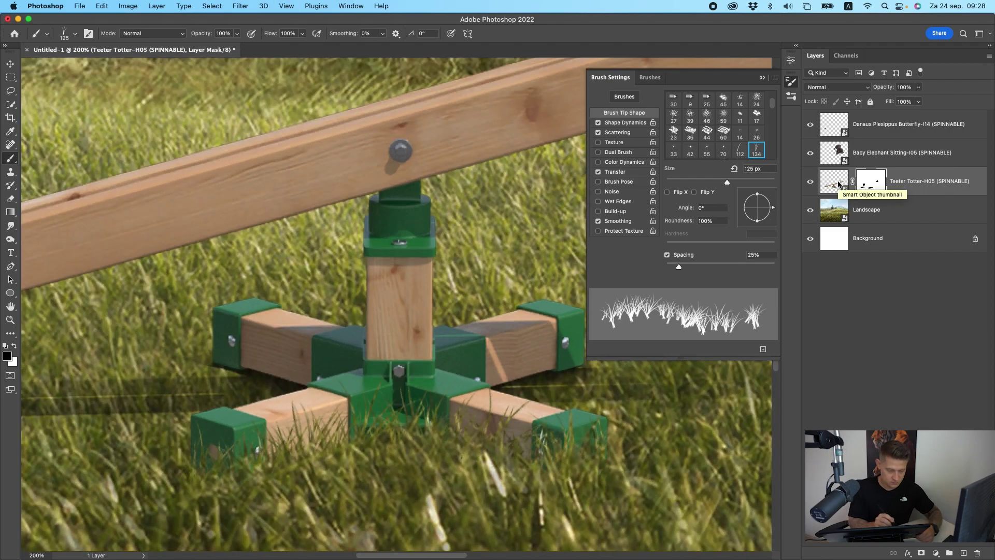
key(bracketleft)
key(bracketleft)
key(bracketleft)
key(bracketleft)
key(bracketleft)
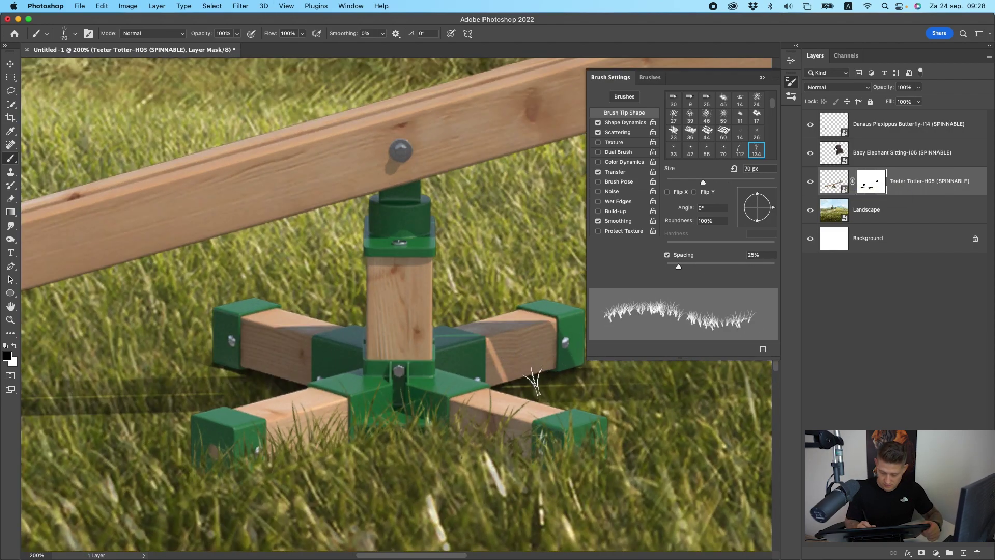
mouse_move(525, 372)
mouse_down()
mouse_move(576, 371)
mouse_move(504, 372)
mouse_move(545, 366)
mouse_move(540, 378)
mouse_move(506, 379)
mouse_move(536, 375)
mouse_move(527, 382)
mouse_move(536, 388)
mouse_move(519, 374)
mouse_up()
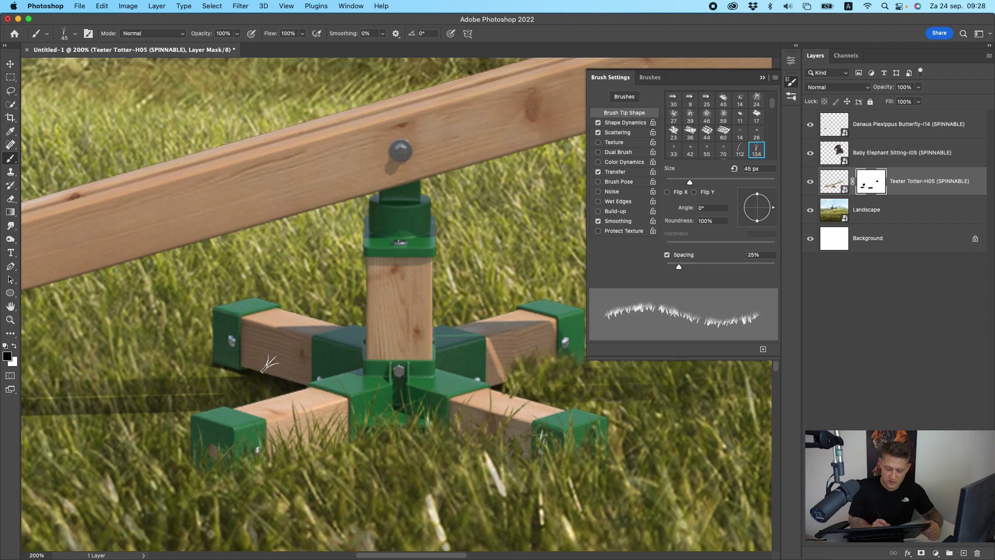
- Paint finer grass over the base's left arm, then restore part of the wooden arm in white
mouse_move(269, 364)
mouse_down()
mouse_move(265, 389)
mouse_move(215, 362)
mouse_up()
mouse_move(288, 378)
mouse_down()
mouse_move(217, 360)
mouse_move(282, 370)
mouse_move(256, 364)
mouse_up()
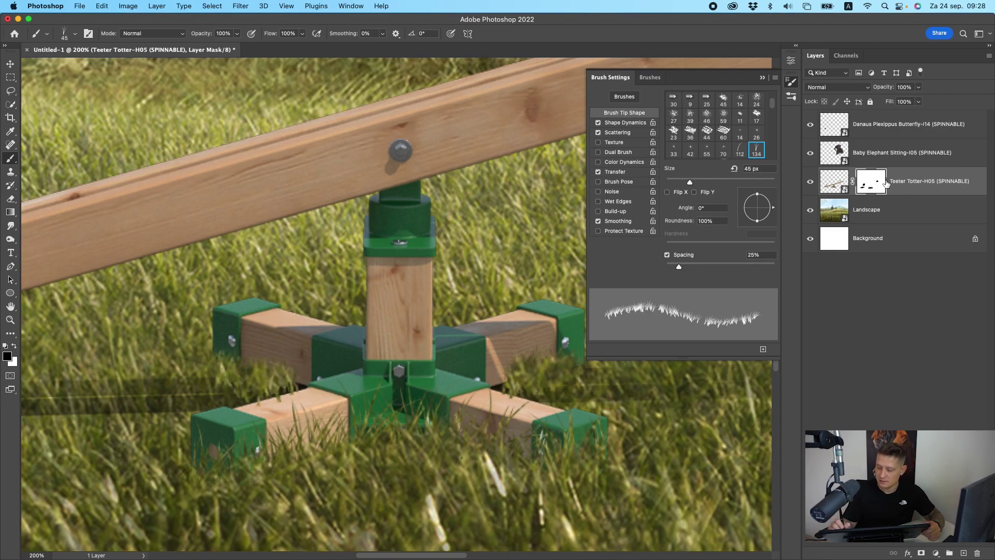
click(14, 349)
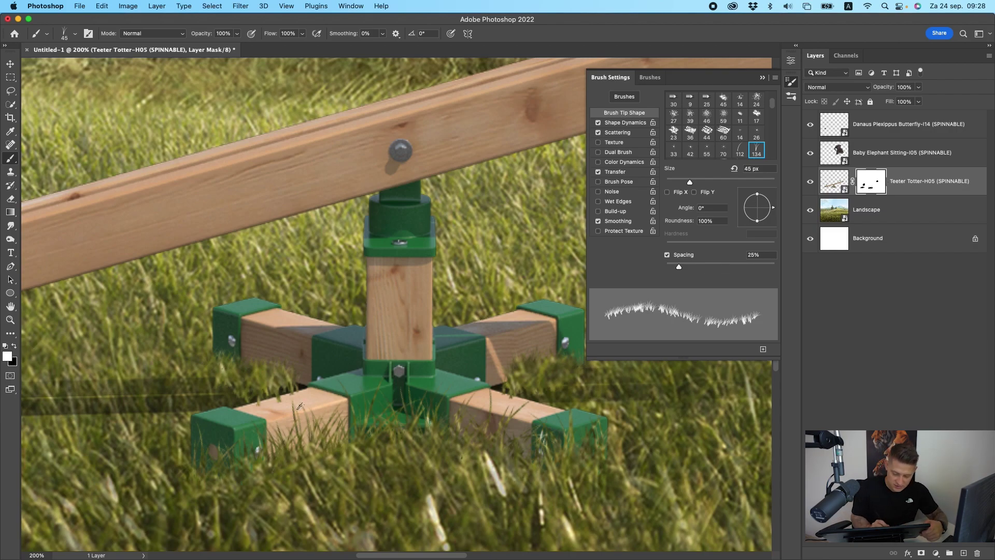
mouse_move(283, 403)
mouse_down()
mouse_move(269, 393)
mouse_move(283, 404)
mouse_move(300, 393)
mouse_up()
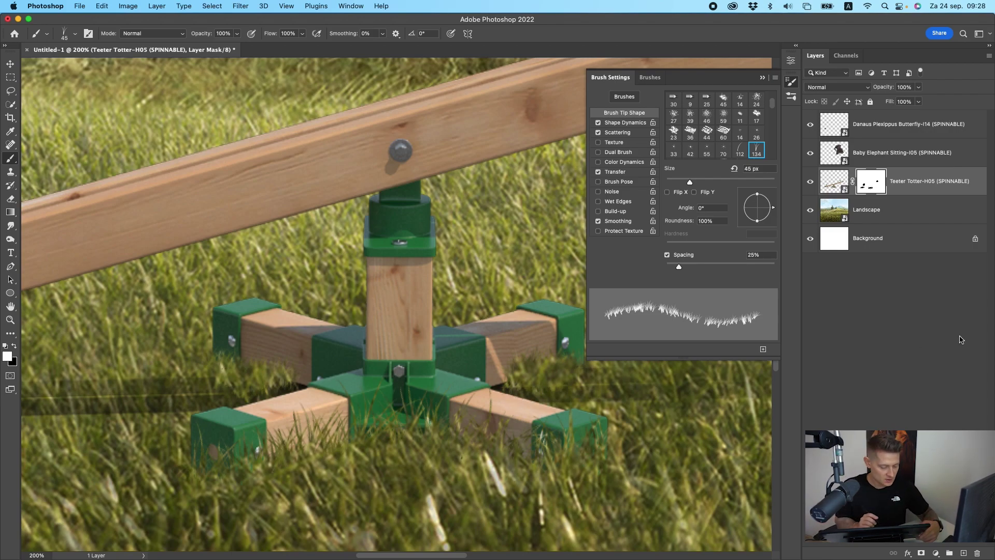
key(super+minus)
key(super+minus)
key(super+minus)
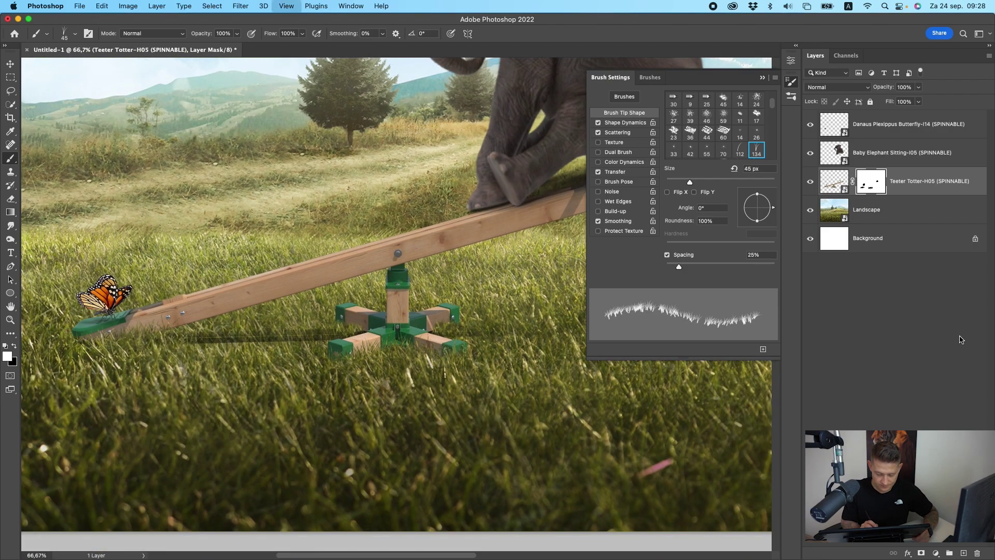
- Zoom out to 33.3%, collapse Brush Settings, and reset colours to black and white
key(super+minus)
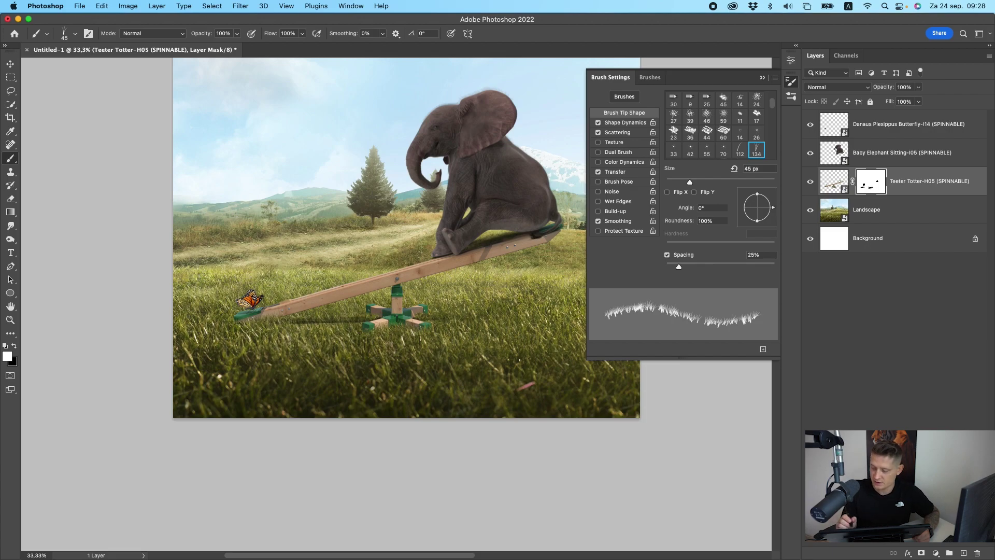
click(761, 78)
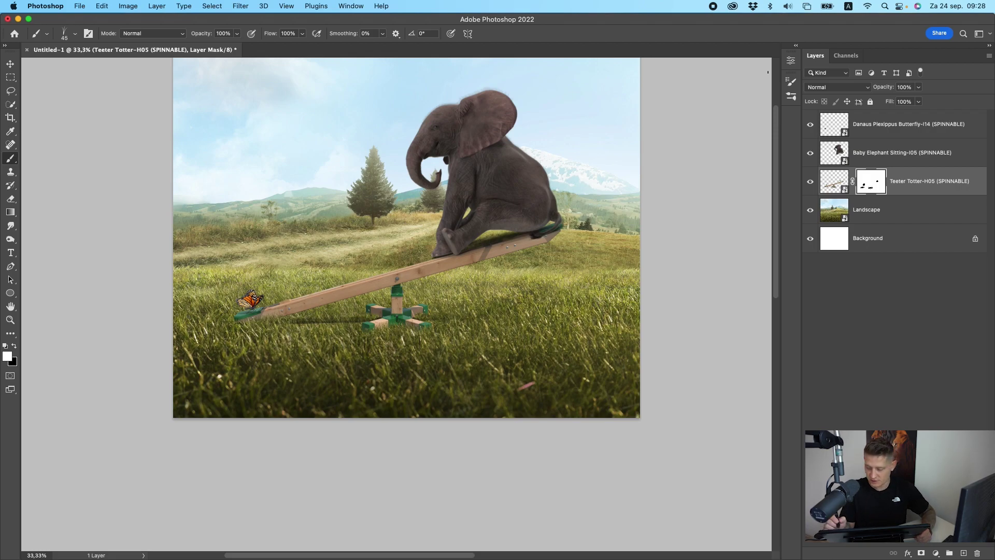
key(x)
- Toggle the Baby Elephant layer's visibility to compare the scene, then dismiss the Window menu
click(876, 153)
click(811, 154)
click(811, 153)
click(813, 155)
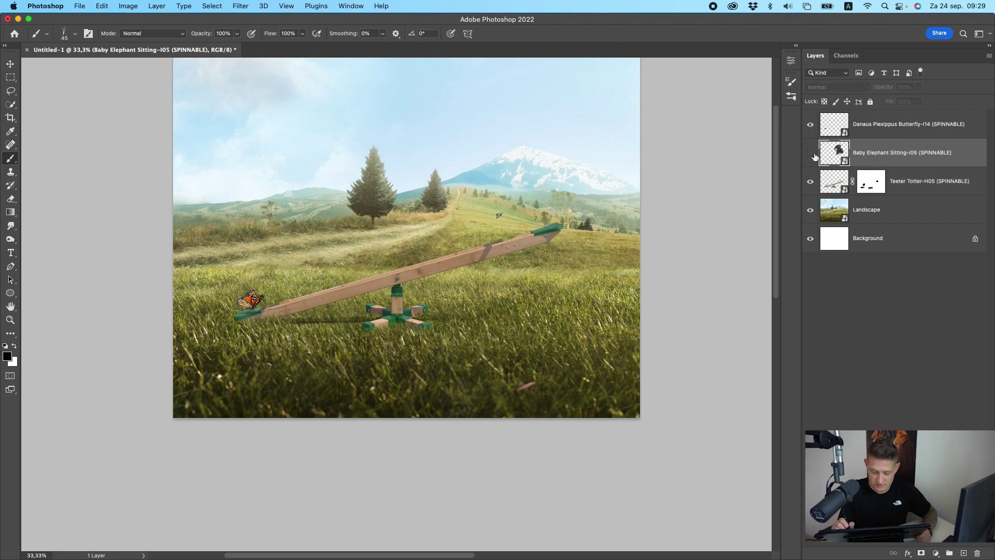
click(811, 154)
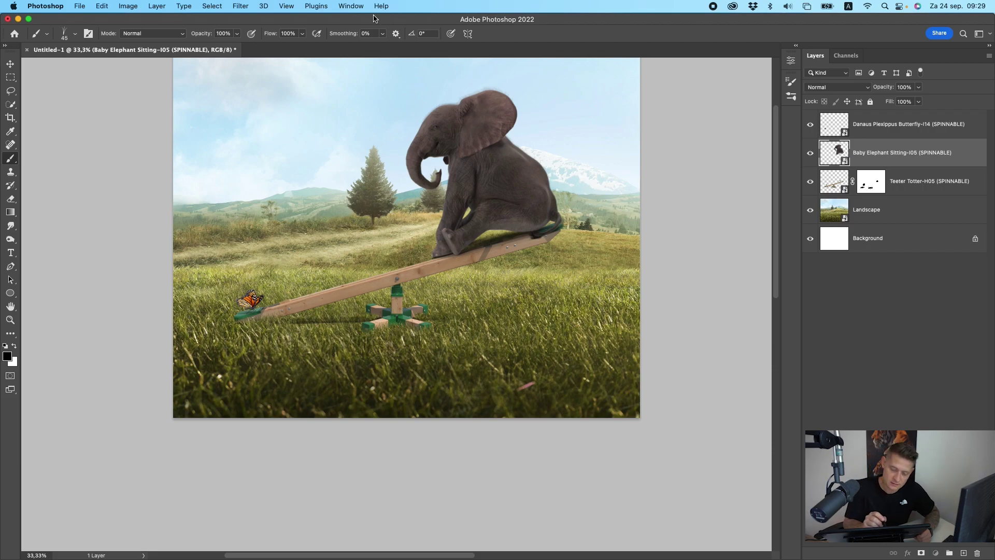
click(351, 6)
mouse_move(361, 21)
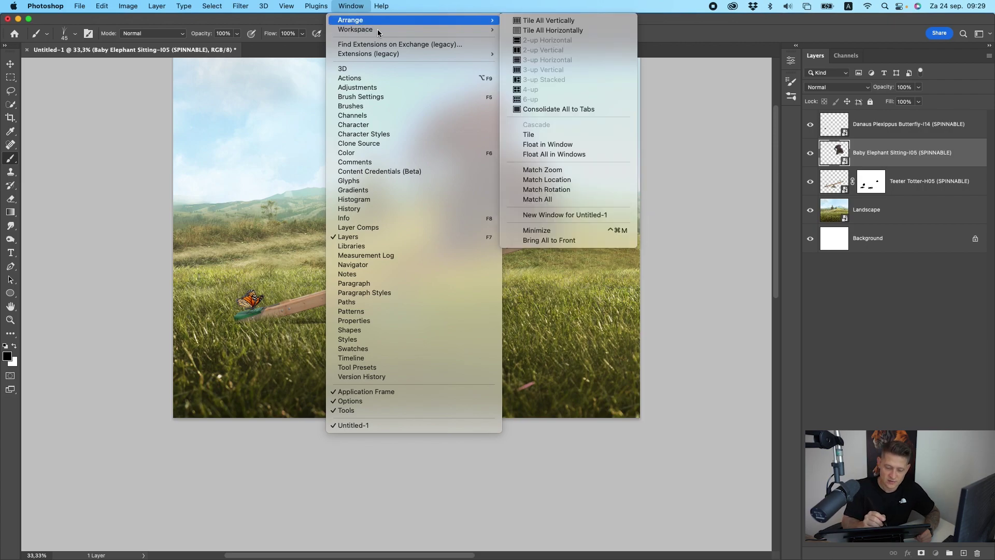
click(625, 294)
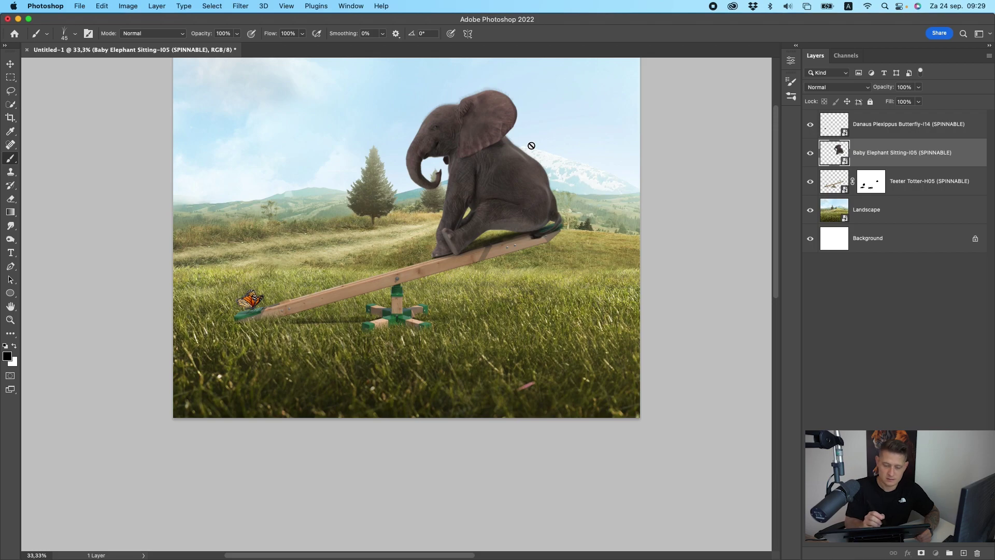
- Re-render the elephant in PixelSquid at High resolution with shadows off, then close the panel
click(316, 6)
mouse_move(347, 57)
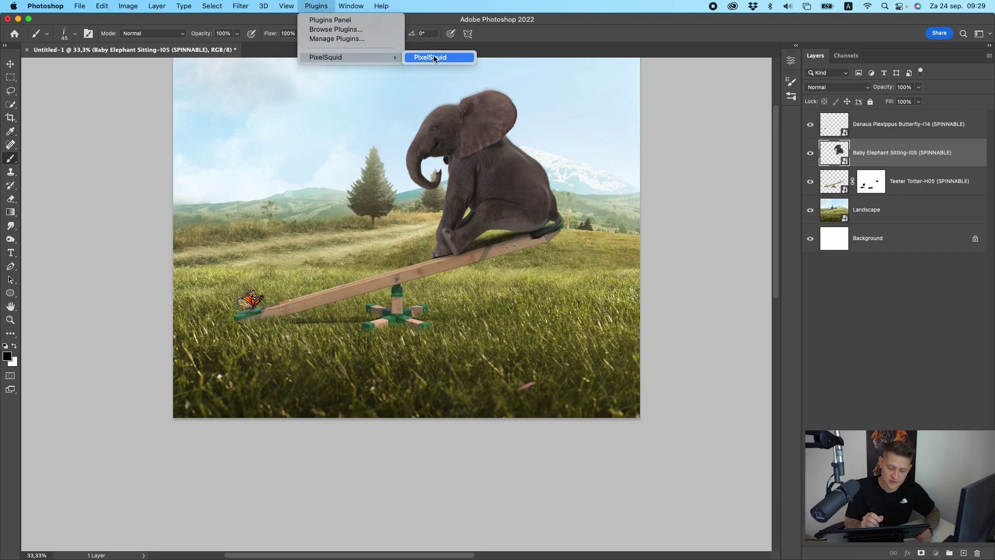
click(435, 58)
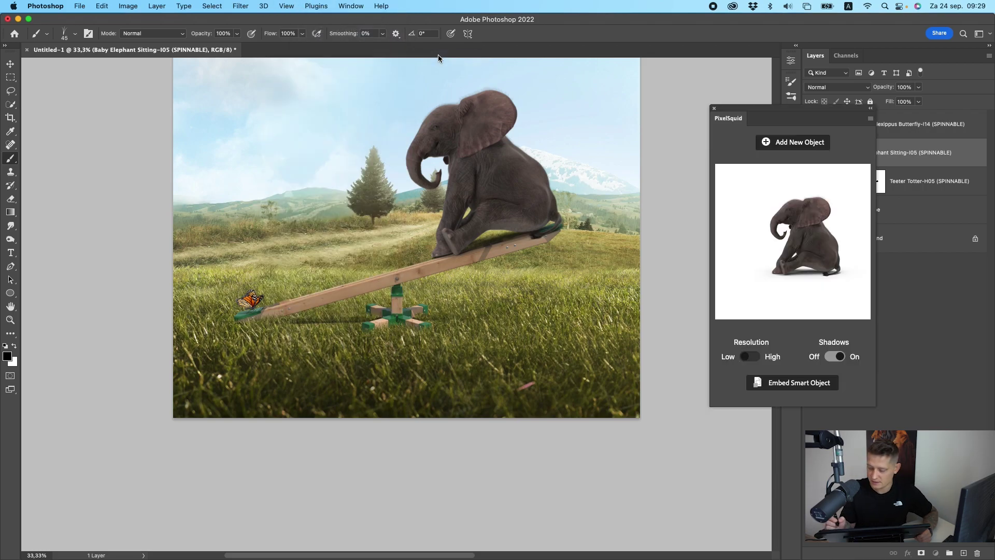
click(837, 357)
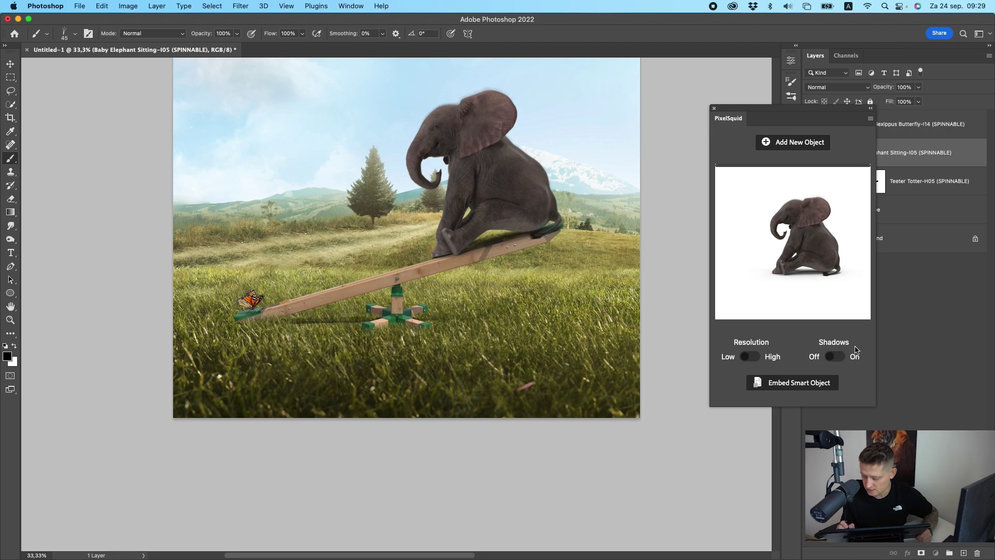
drag(824, 113, 725, 99)
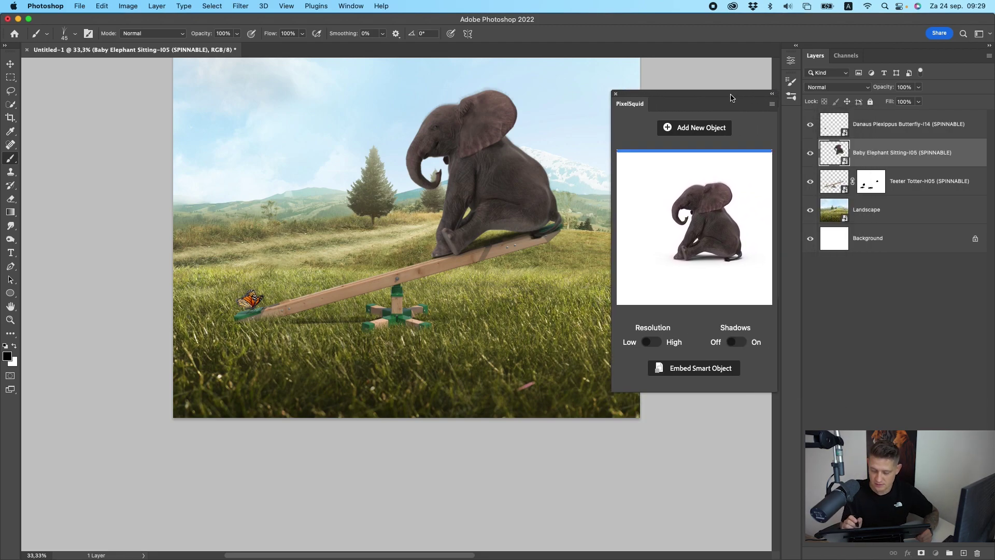
click(654, 348)
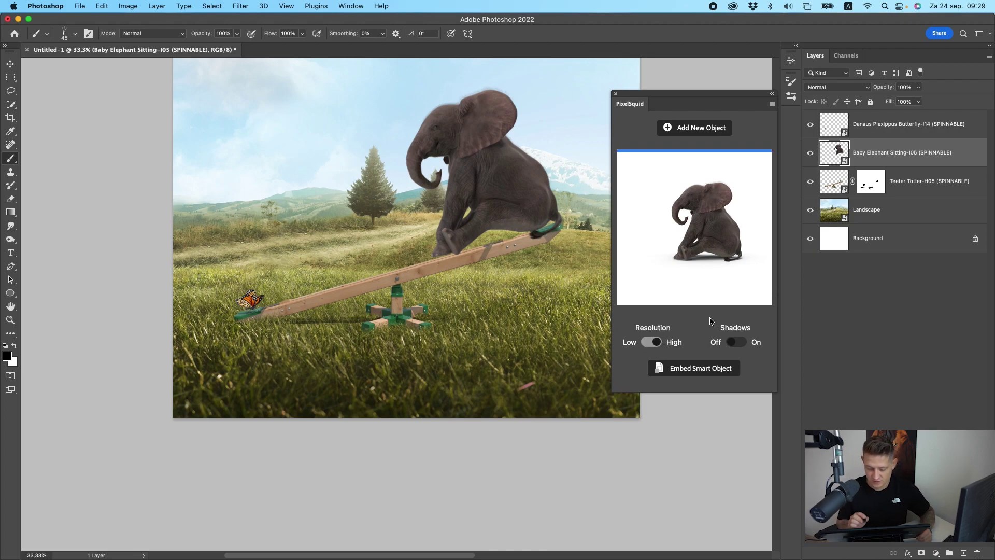
click(615, 93)
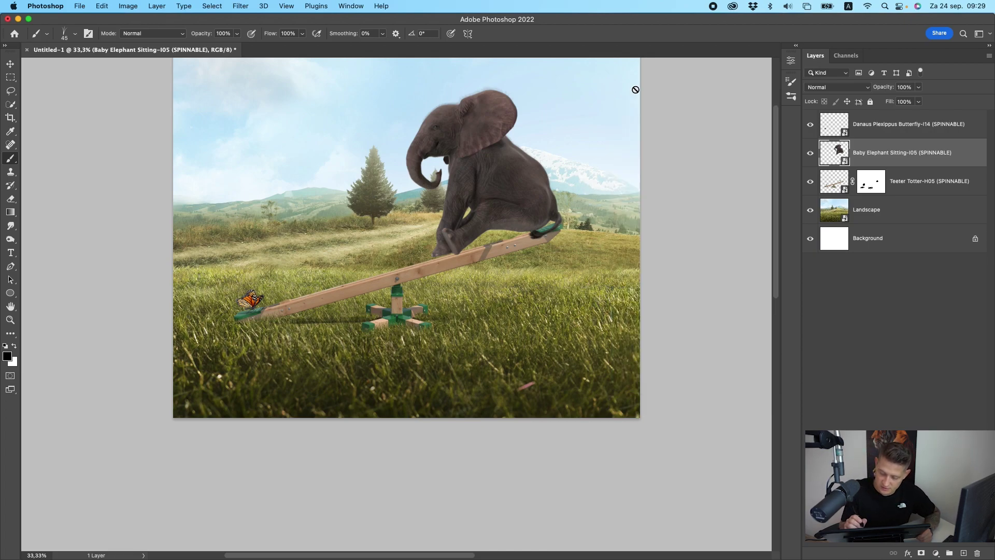
- Nudge the elephant onto the seesaw and add a new Layer 1 clipped to Teeter Totter
click(10, 64)
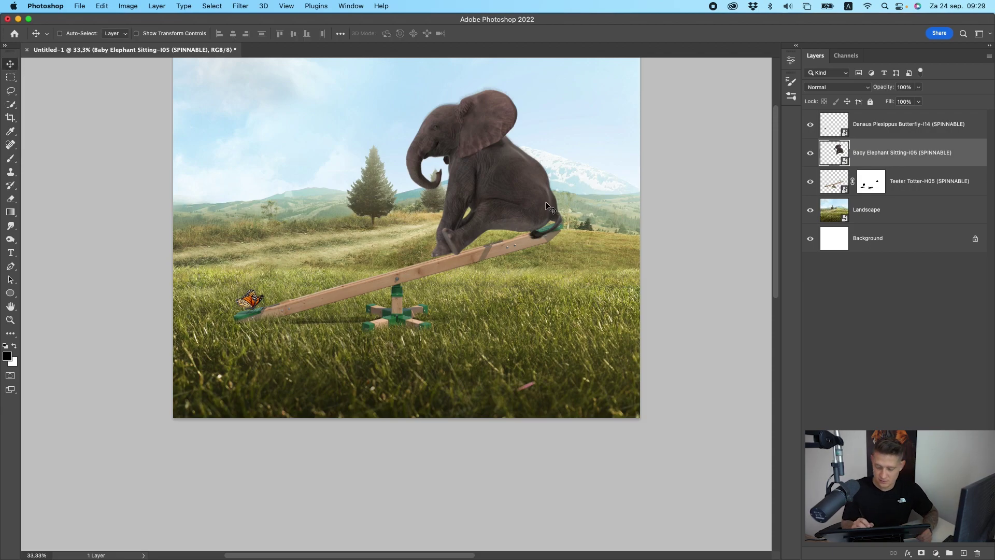
drag(548, 201, 550, 203)
click(948, 182)
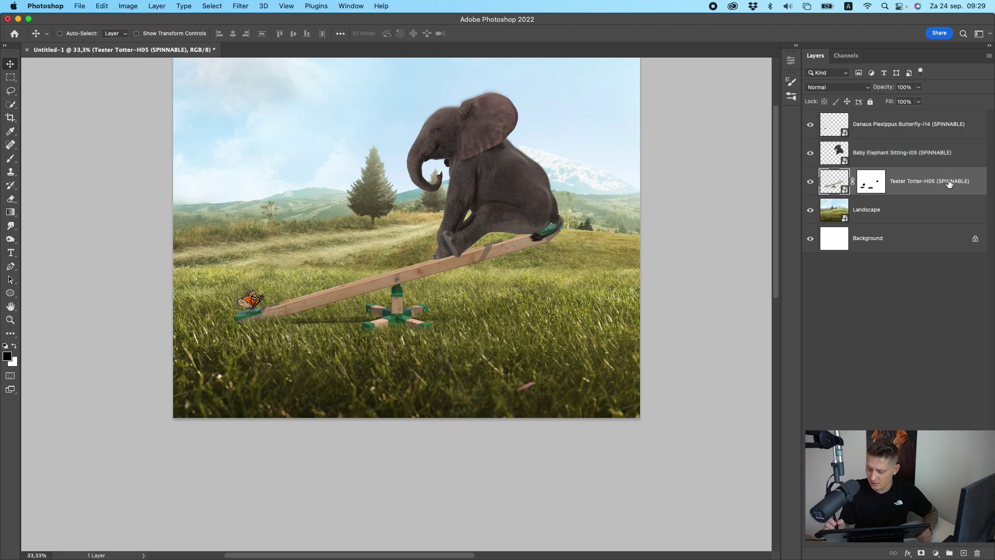
click(964, 553)
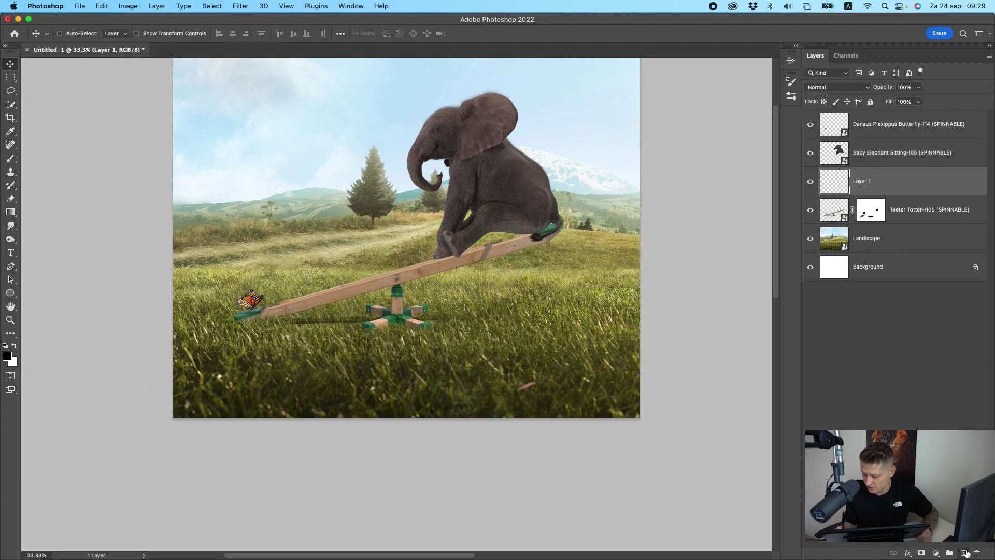
right_click(914, 177)
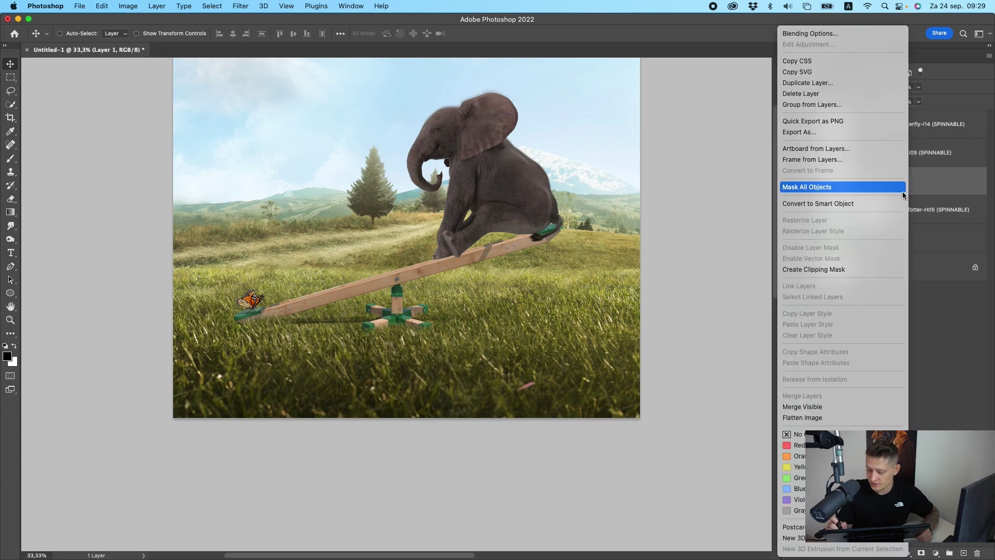
click(871, 268)
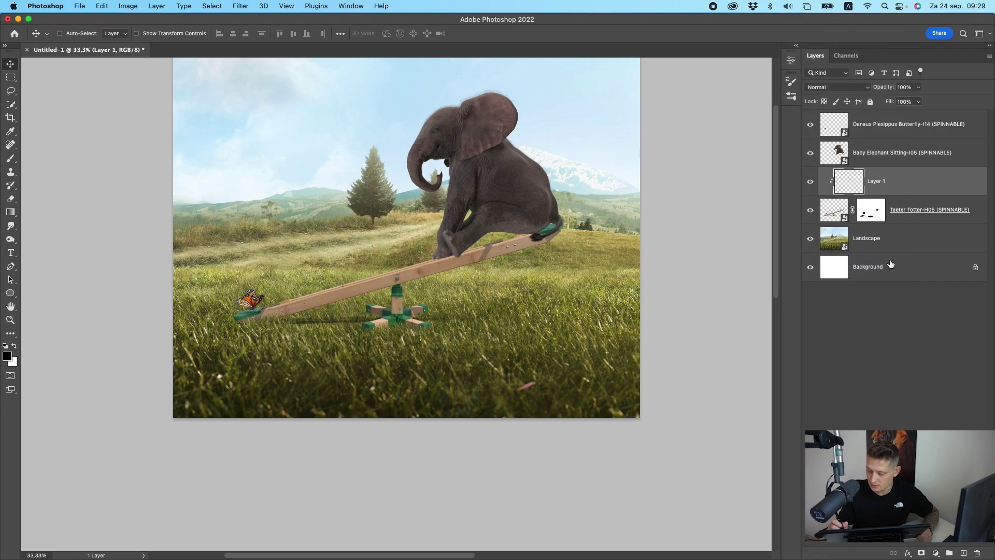
- Choose the General Brushes Soft Round brush at 13% opacity and 14% flow
click(16, 159)
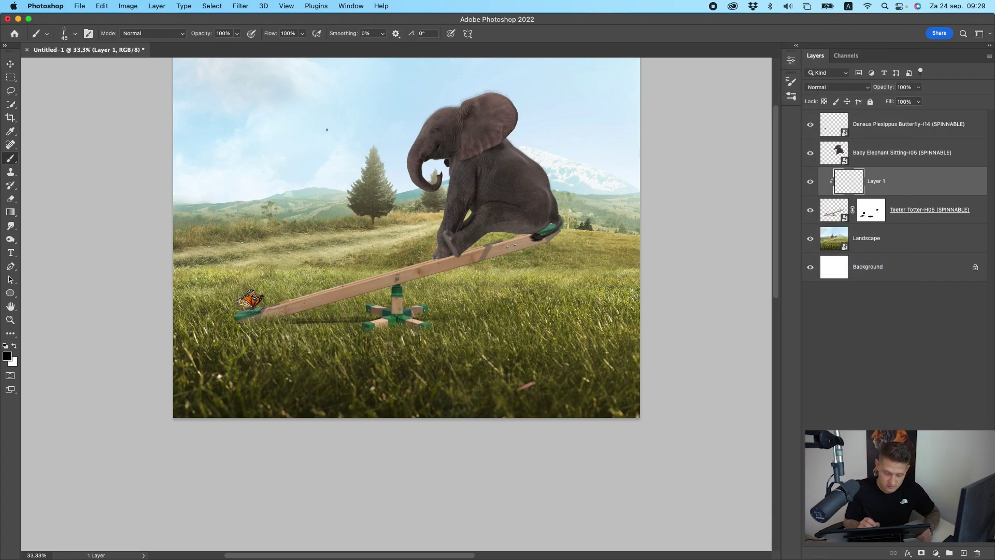
click(75, 34)
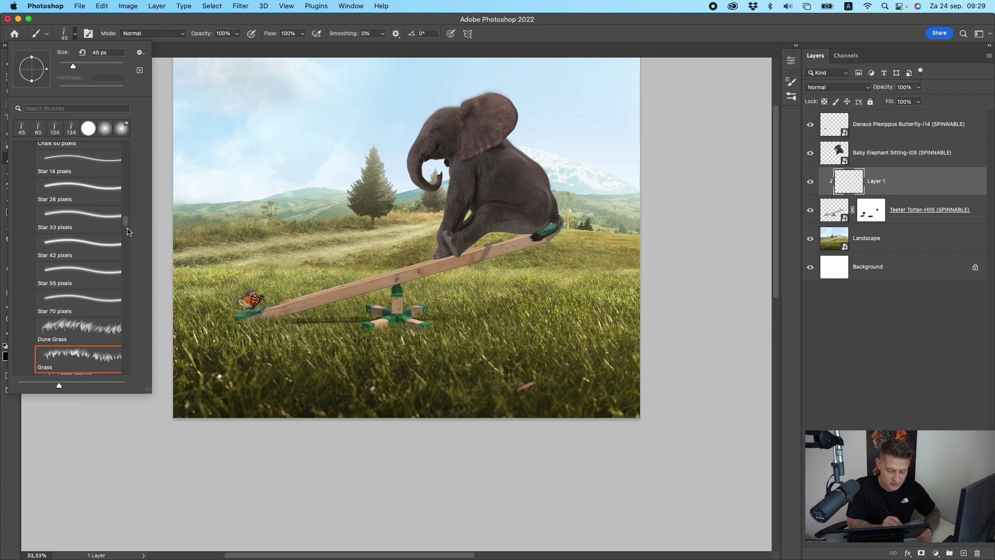
scroll(127, 228, up, 2)
scroll(126, 153, up, 5)
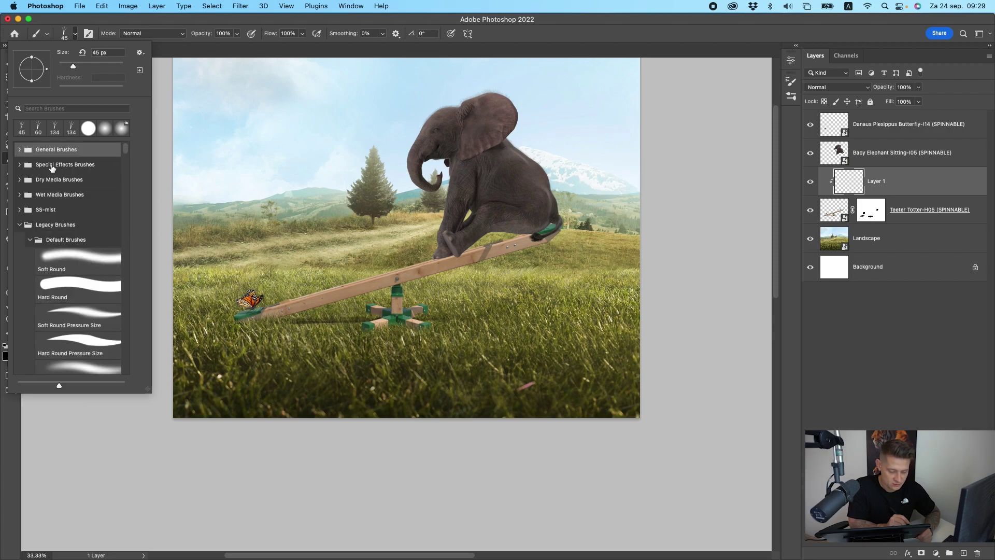
click(19, 150)
click(63, 169)
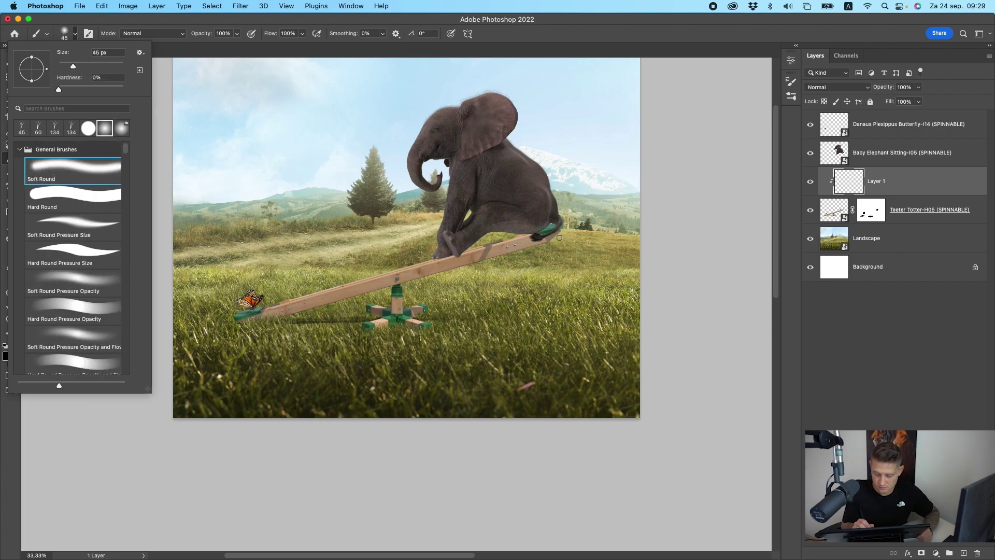
drag(500, 248, 537, 234)
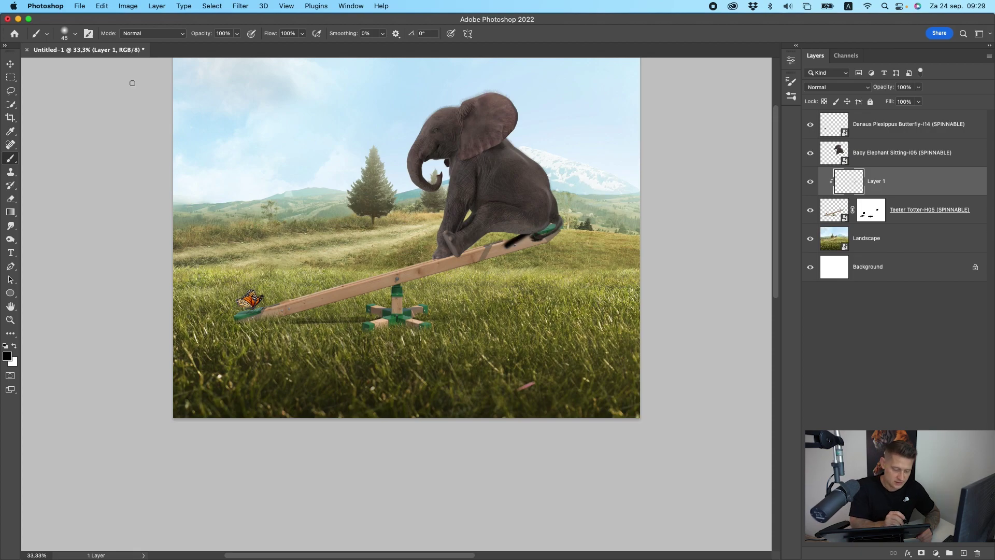
key(super+z)
drag(237, 33, 195, 48)
drag(302, 33, 266, 44)
click(538, 232)
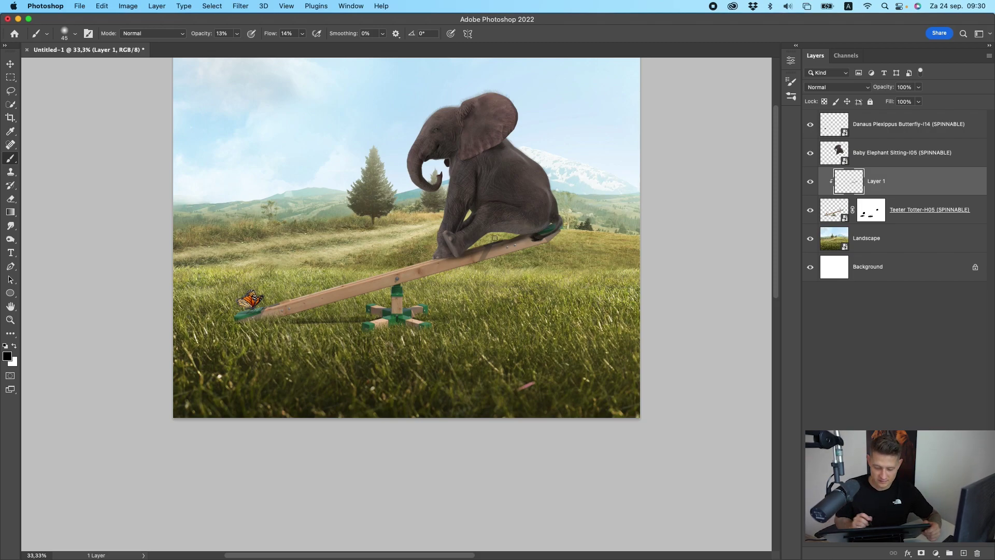
- Add a Curves 1 layer clipped to the elephant, raise its highlights, and invert its mask
click(919, 155)
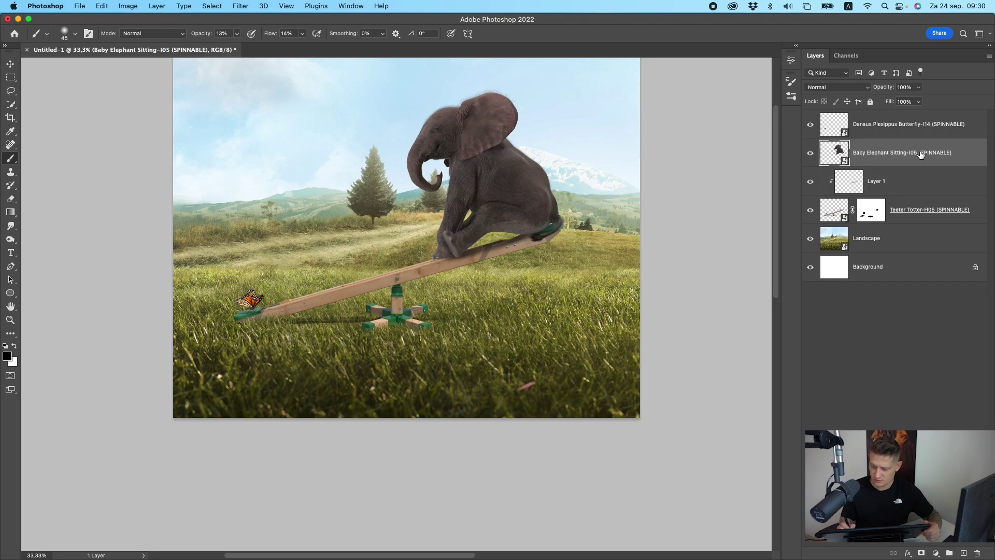
click(936, 553)
key(Escape)
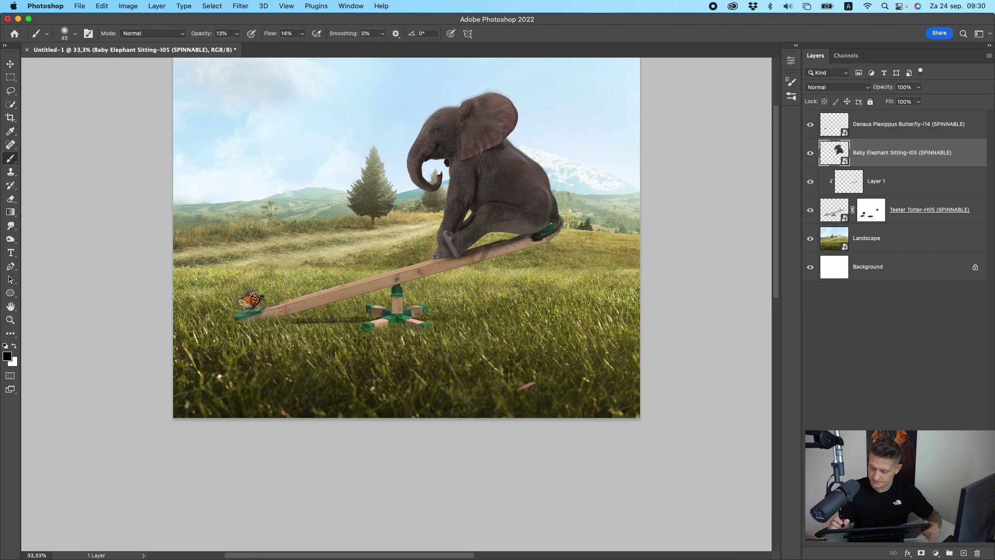
click(936, 552)
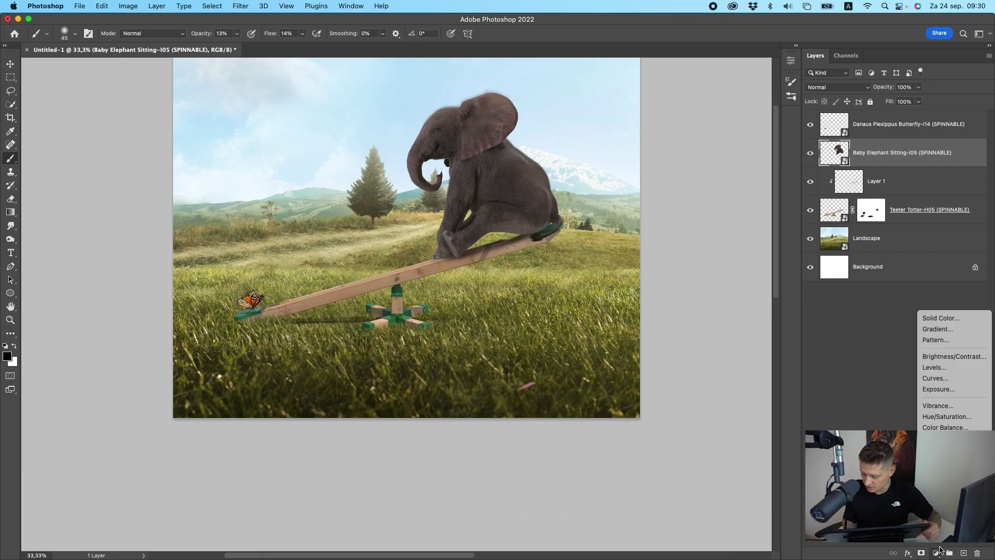
click(936, 552)
click(936, 551)
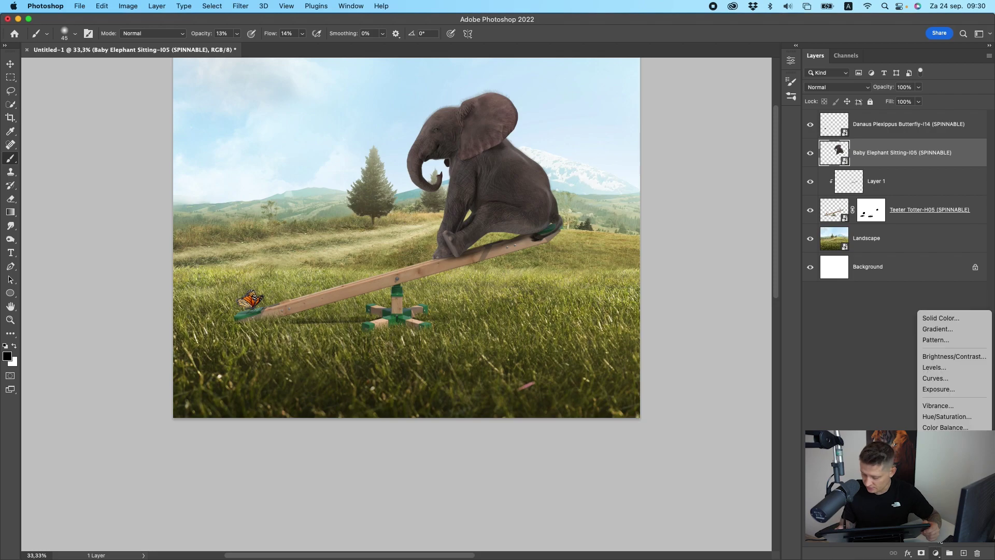
click(954, 379)
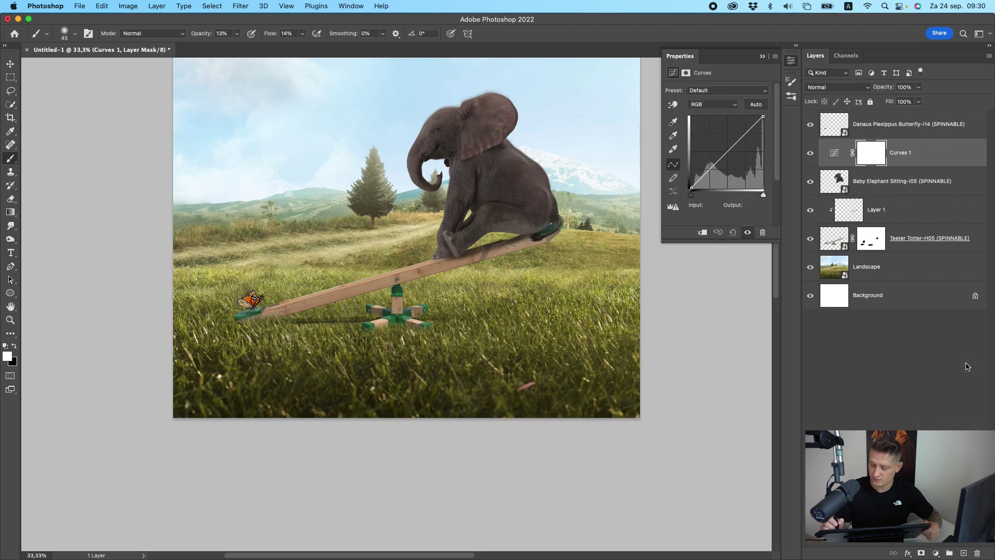
click(704, 234)
drag(763, 116, 740, 116)
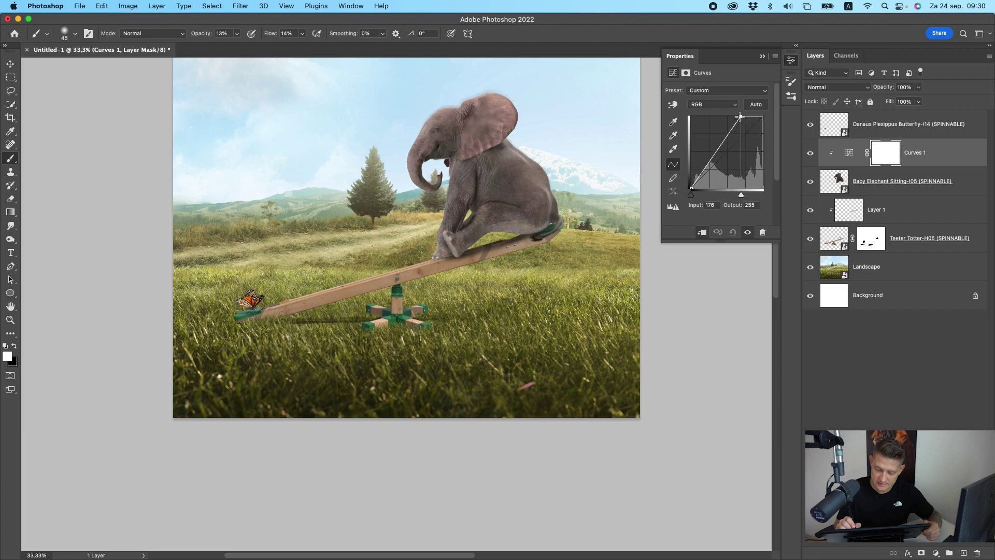
click(895, 154)
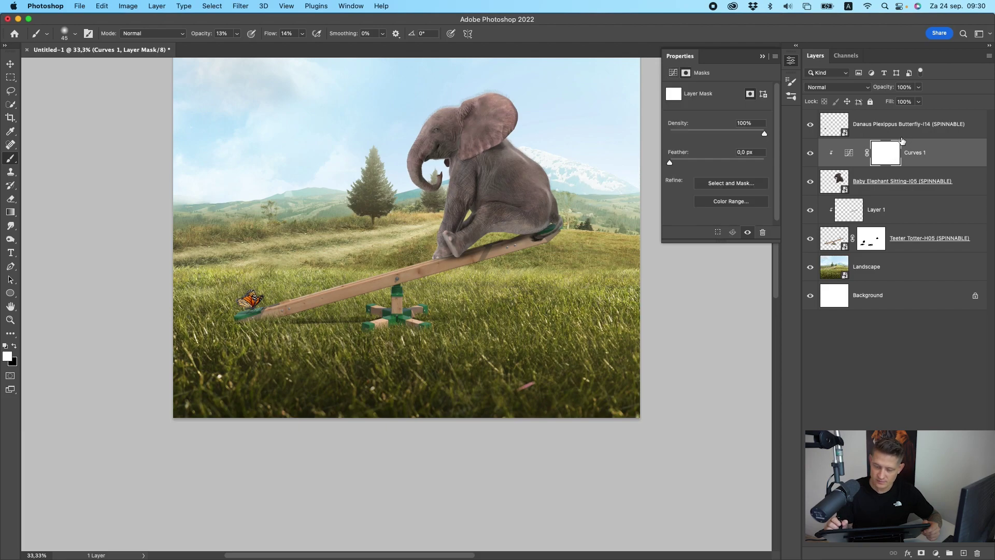
key(super+i)
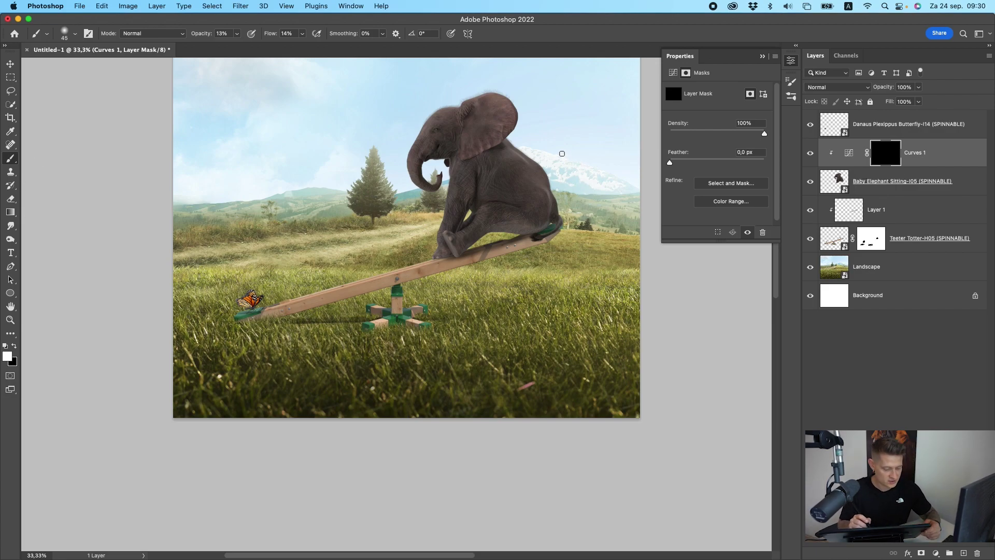
- Paint rim light in white at 80 px, 100% opacity along the elephant's back, head and ear
key(bracketleft)
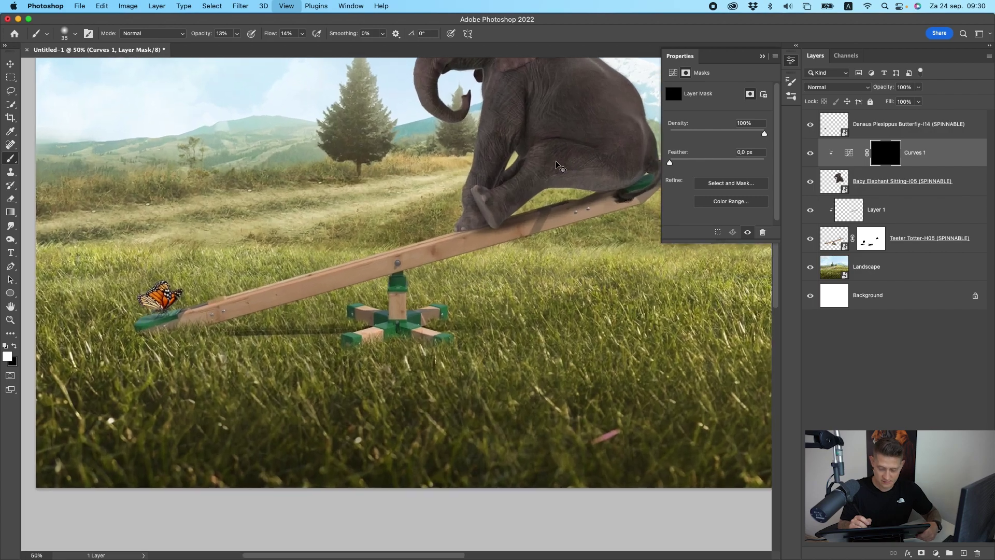
key(super+equal)
scroll(563, 186, up, 5)
scroll(563, 185, right, 5)
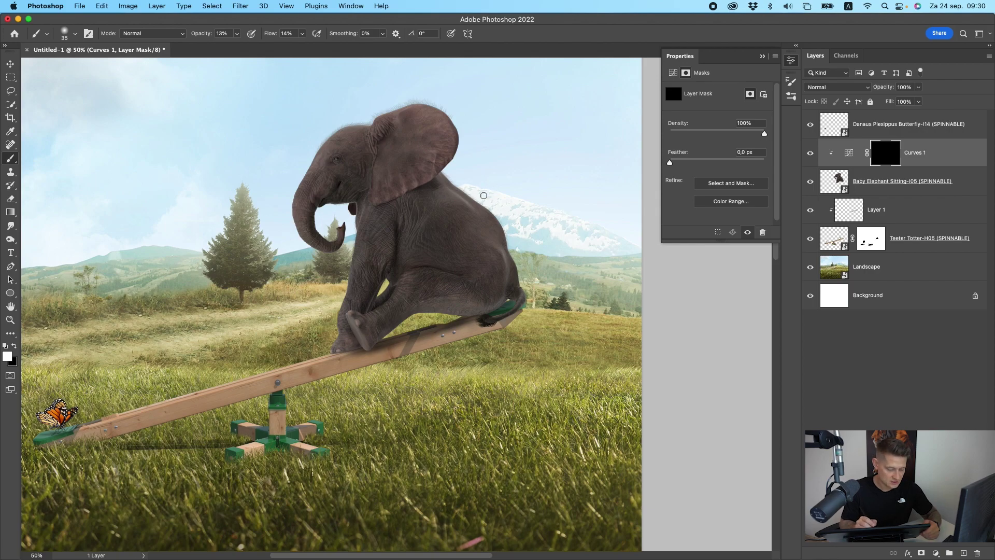
key(bracketleft)
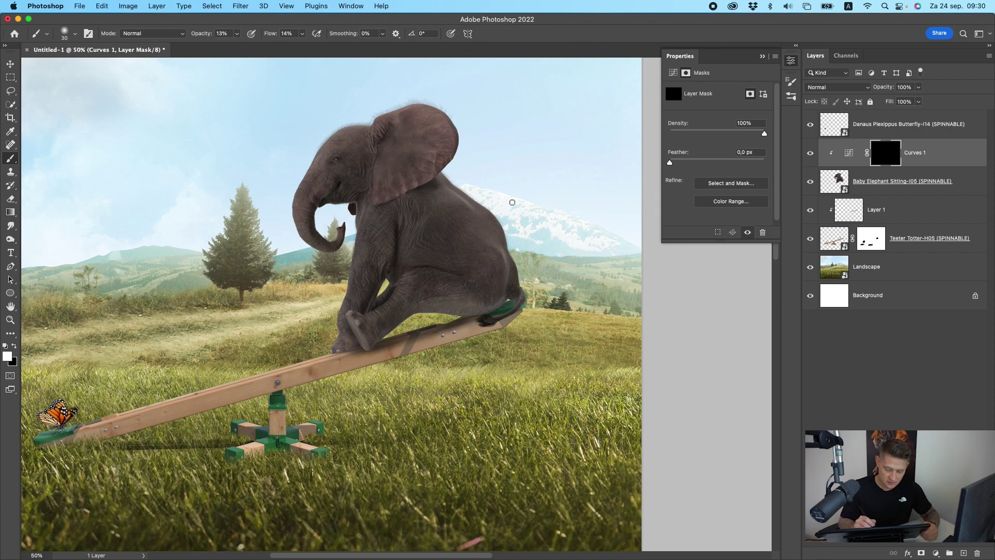
key(bracketright)
key(bracketright)
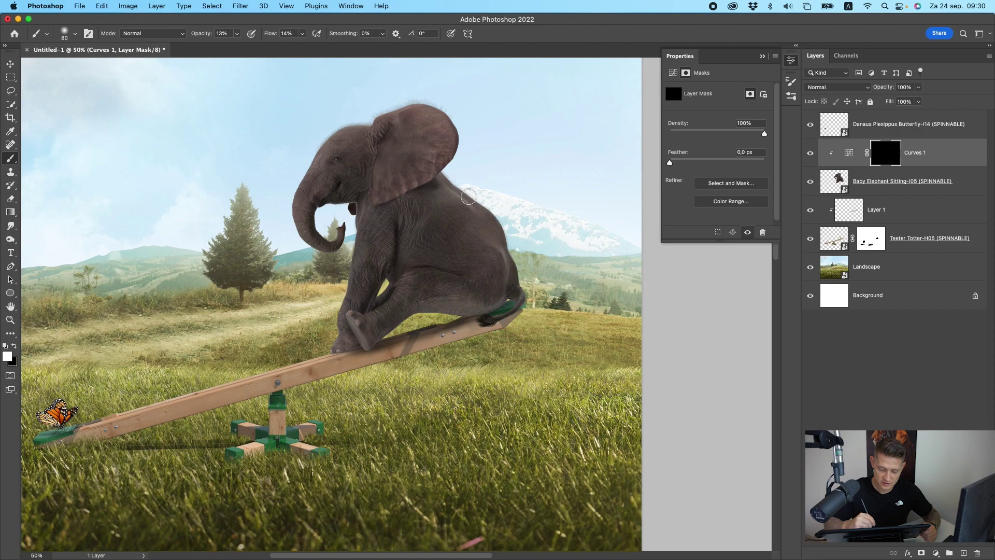
click(237, 34)
drag(238, 46, 353, 48)
click(302, 34)
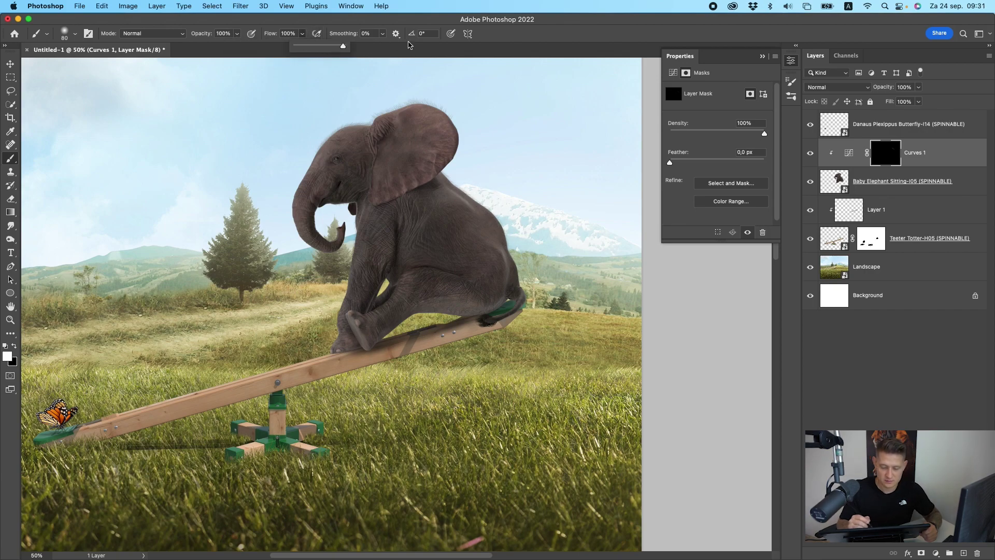
mouse_move(459, 183)
mouse_down()
mouse_move(523, 256)
mouse_move(508, 249)
mouse_move(520, 277)
mouse_move(462, 183)
mouse_move(472, 123)
mouse_move(455, 98)
mouse_move(472, 133)
mouse_move(460, 140)
mouse_move(448, 113)
mouse_move(461, 138)
mouse_up()
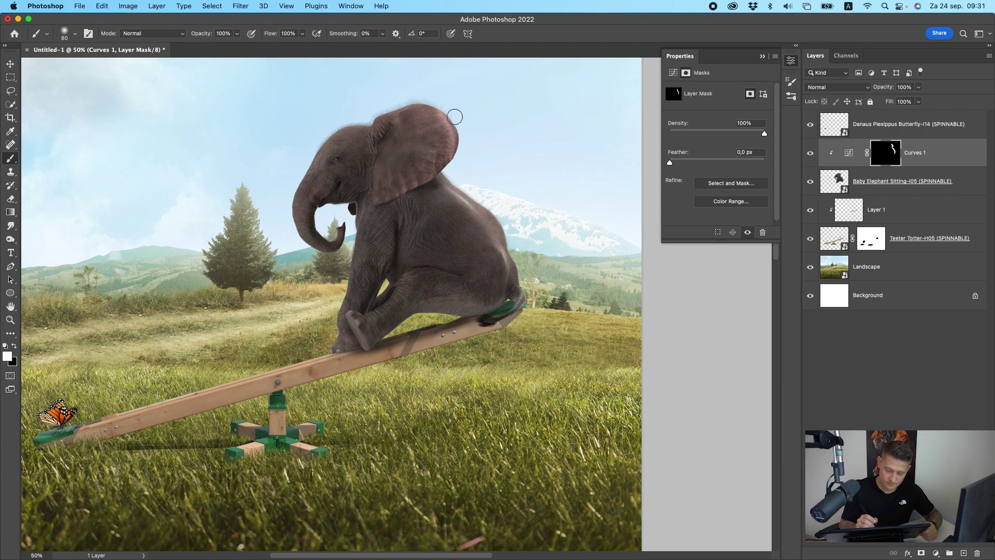
mouse_move(356, 118)
mouse_down()
mouse_move(394, 105)
mouse_move(321, 149)
mouse_move(337, 128)
mouse_move(301, 186)
mouse_up()
click(14, 345)
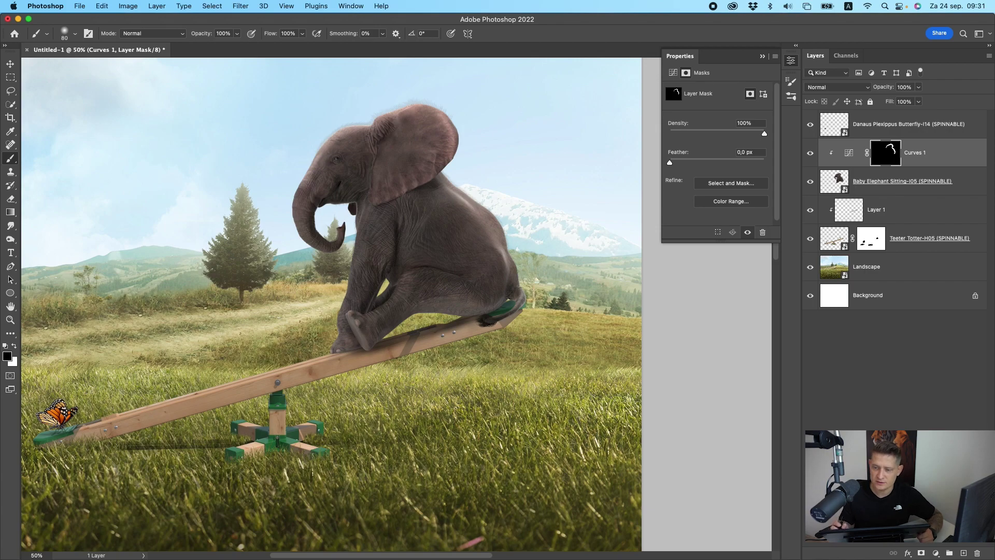
- Add a Curves 2 layer on the elephant, lower its curve's top point, and invert its mask
click(936, 553)
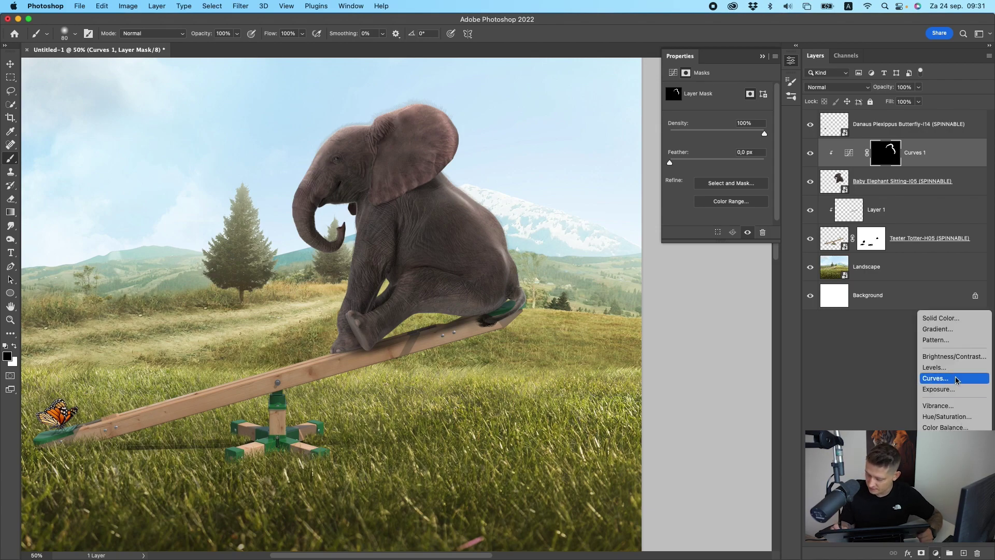
key(Escape)
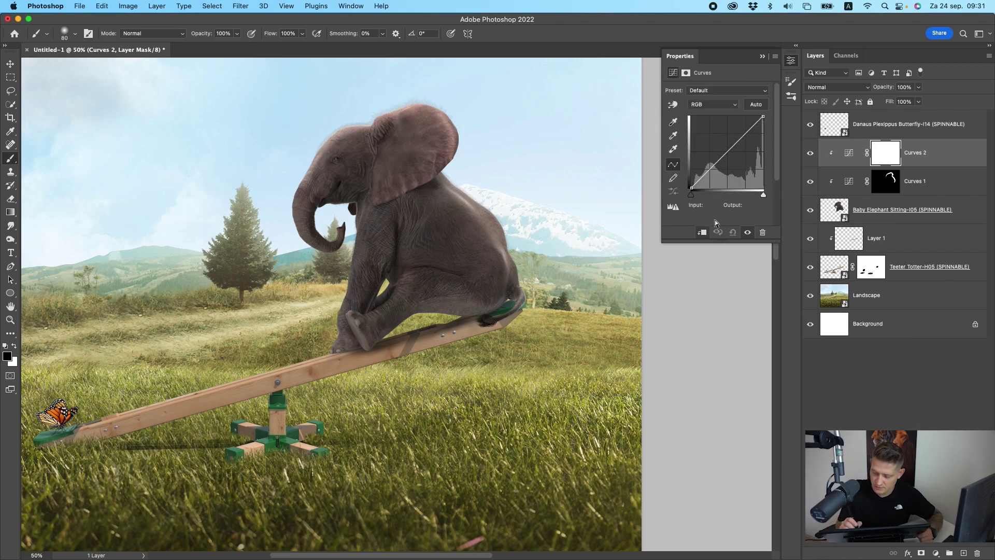
drag(762, 117, 760, 133)
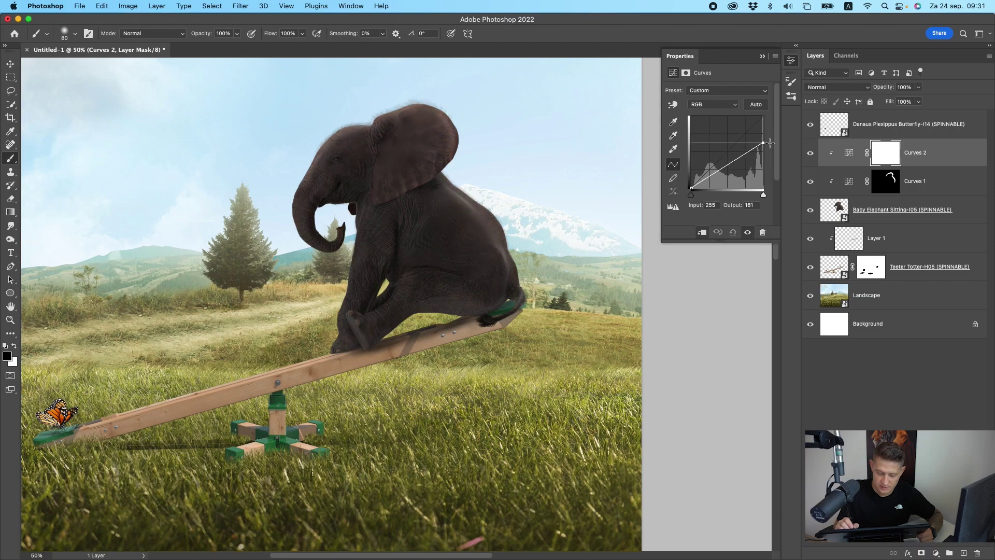
click(896, 153)
key(super+i)
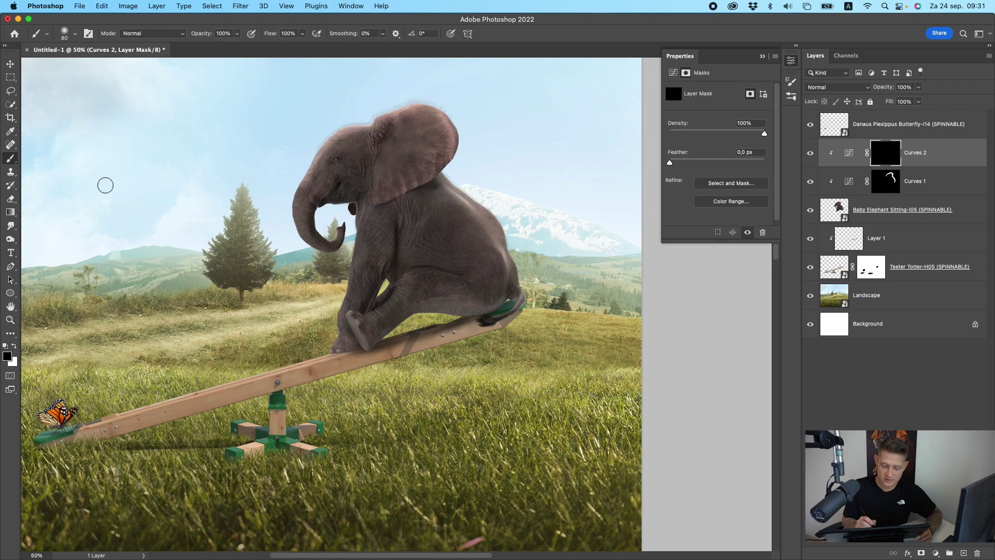
- Paint white on the Curves 2 mask along the elephant's front leg and underside
click(15, 345)
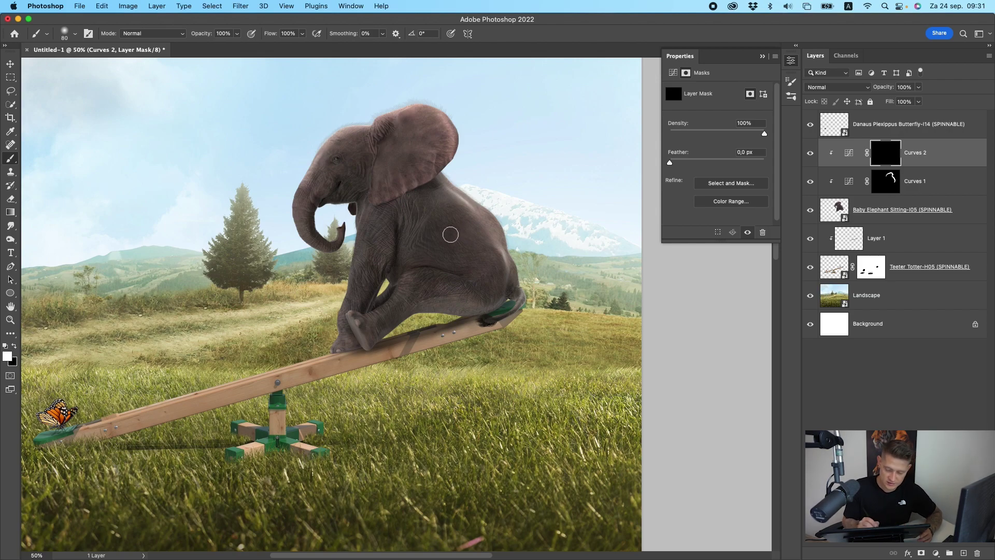
drag(381, 305, 398, 233)
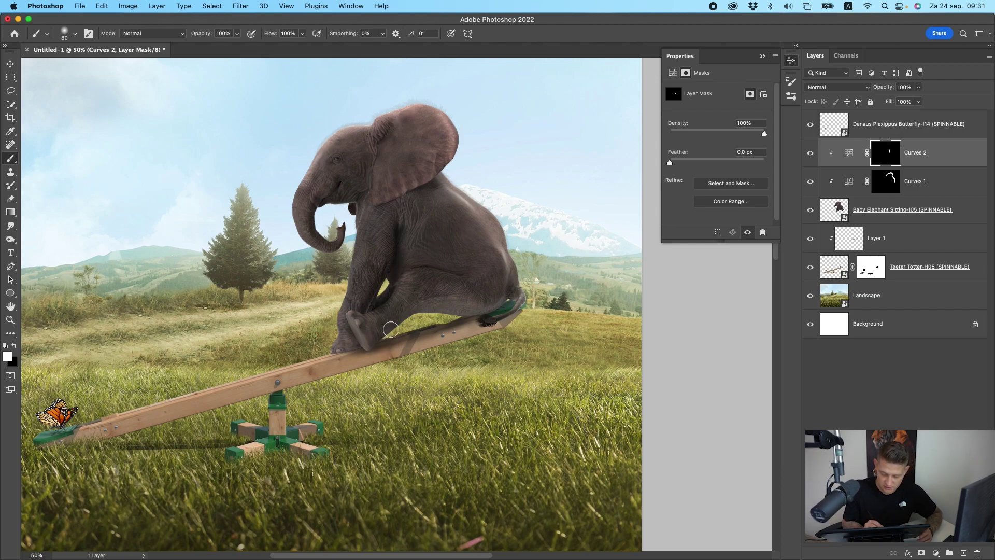
mouse_move(391, 329)
mouse_down()
mouse_move(462, 318)
mouse_move(431, 311)
mouse_move(502, 292)
mouse_move(441, 328)
mouse_move(471, 306)
mouse_move(413, 322)
mouse_move(388, 355)
mouse_move(370, 343)
mouse_move(311, 353)
mouse_move(373, 351)
mouse_up()
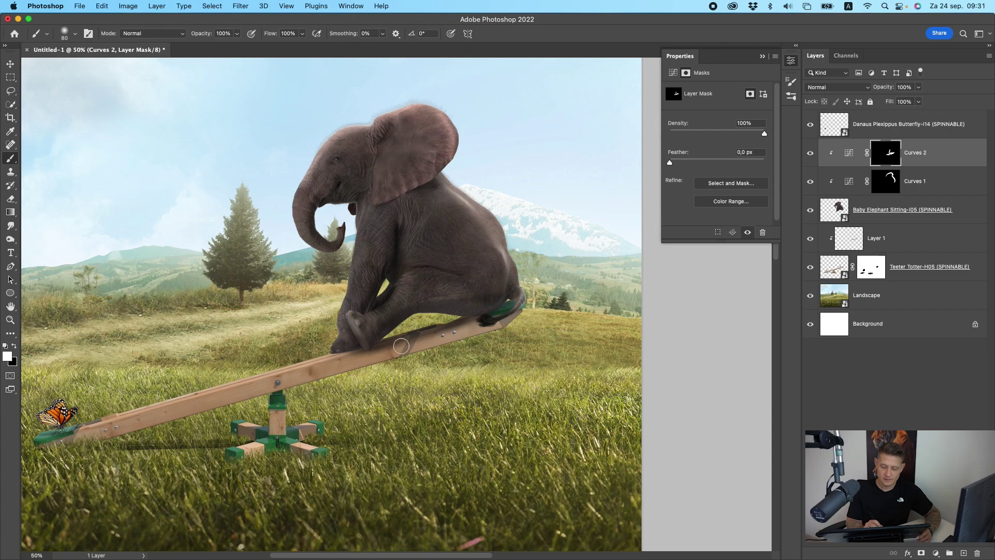
click(956, 270)
- Add a Curves adjustment above the Teeter Totter seesaw, pulling the white point down to output 170
click(936, 553)
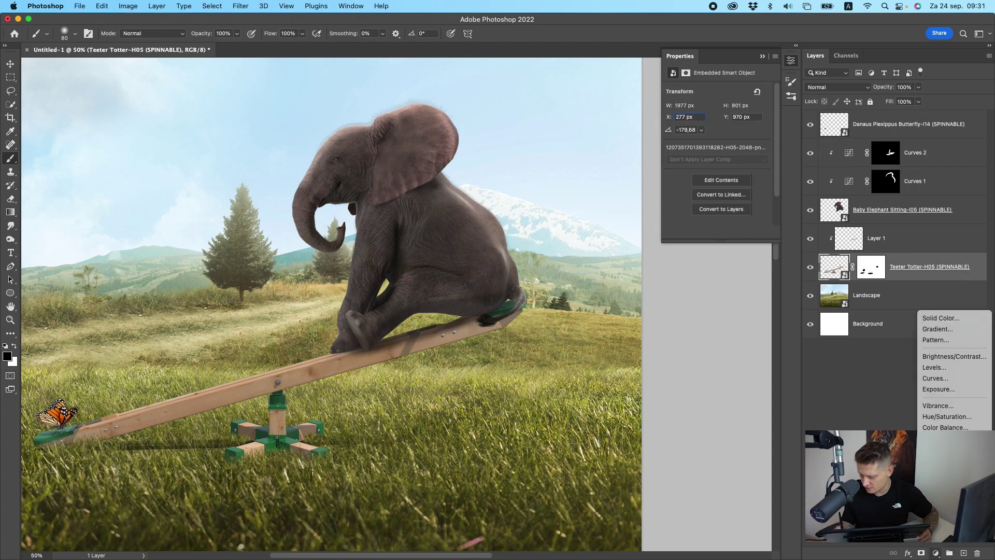
click(939, 378)
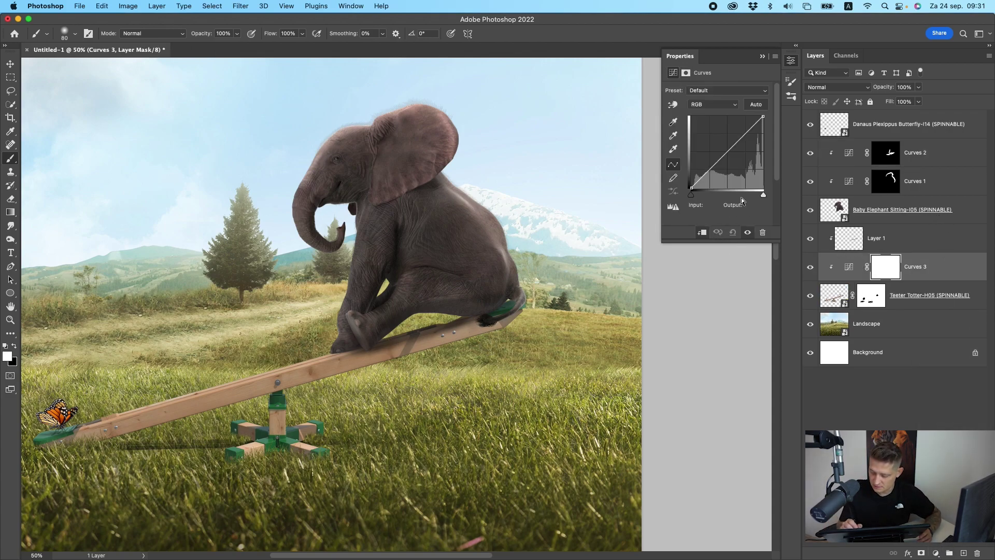
drag(763, 117, 769, 145)
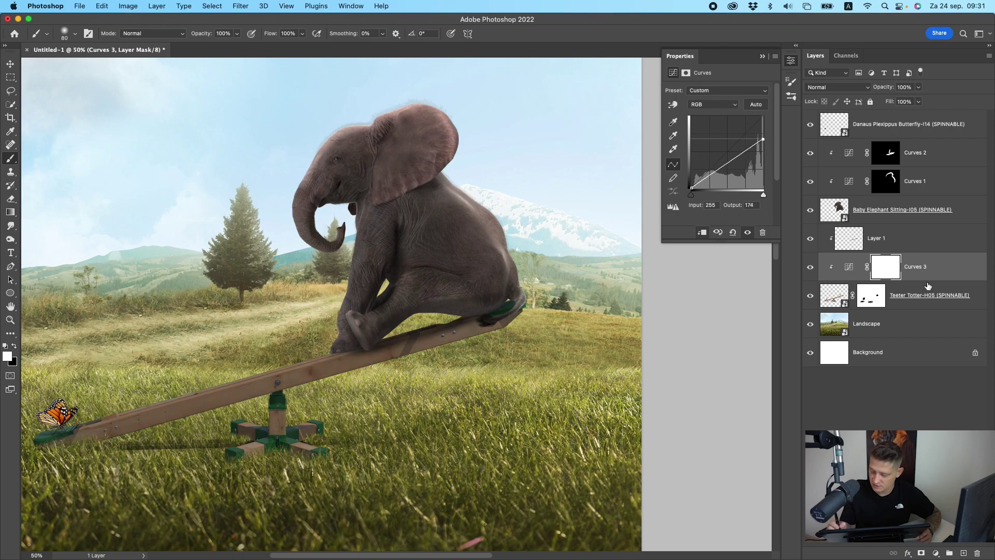
- Invert the Curves 3 mask and paint the darkening onto the plank's shaded areas
click(894, 268)
key(super+i)
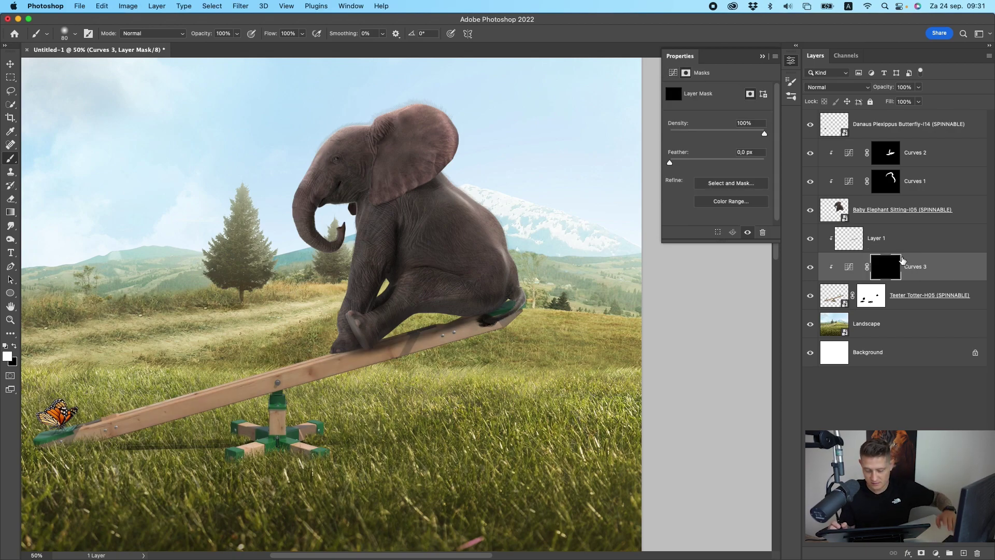
mouse_move(474, 337)
mouse_down()
mouse_move(361, 364)
mouse_move(499, 323)
mouse_move(426, 343)
mouse_move(430, 335)
mouse_move(347, 375)
mouse_move(427, 324)
mouse_up()
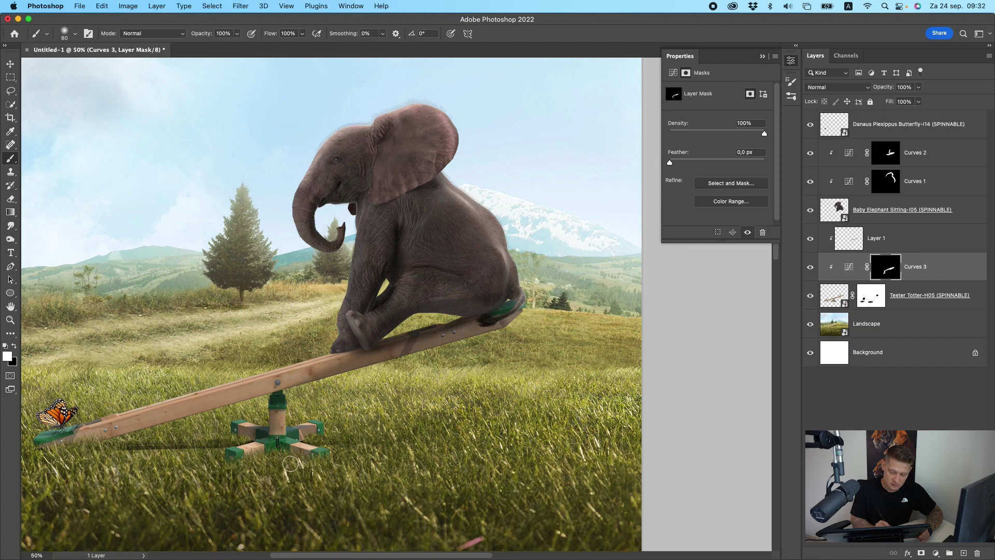
drag(85, 440, 358, 352)
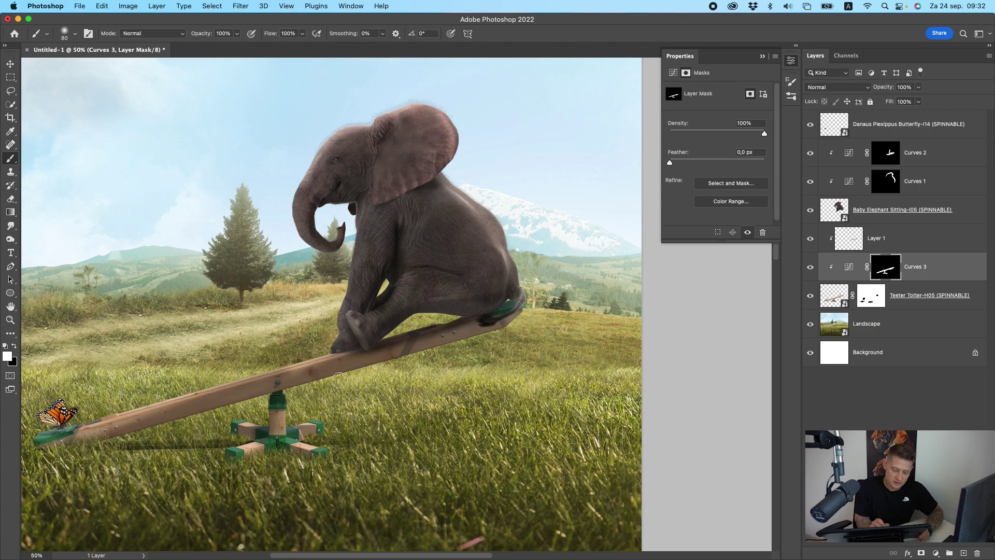
mouse_move(206, 404)
mouse_down()
mouse_move(145, 412)
mouse_move(190, 420)
mouse_up()
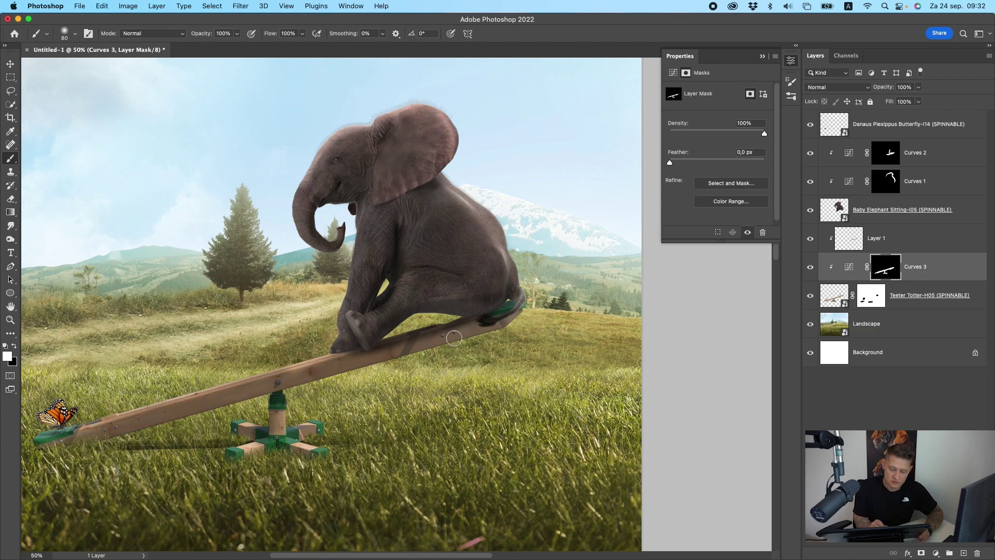
key(x)
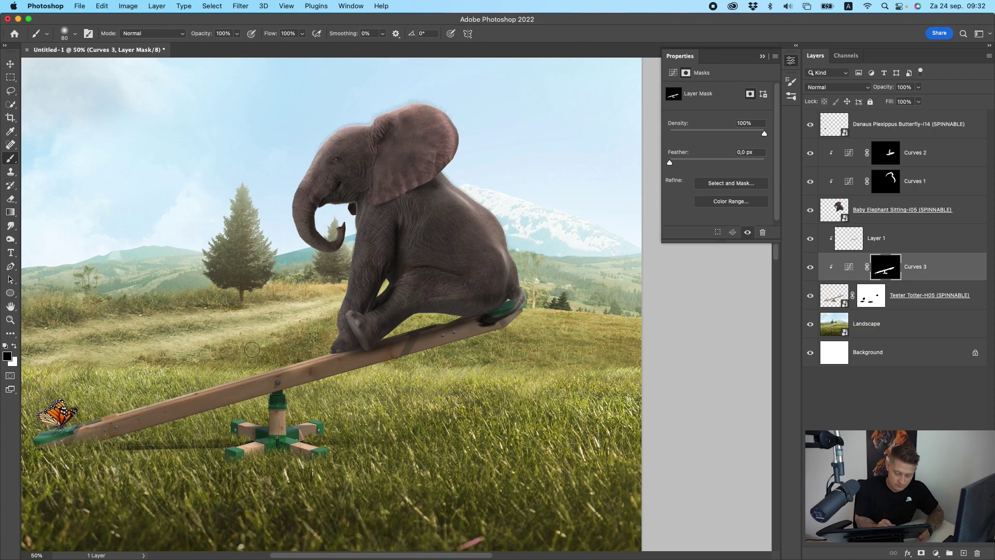
drag(251, 349, 207, 391)
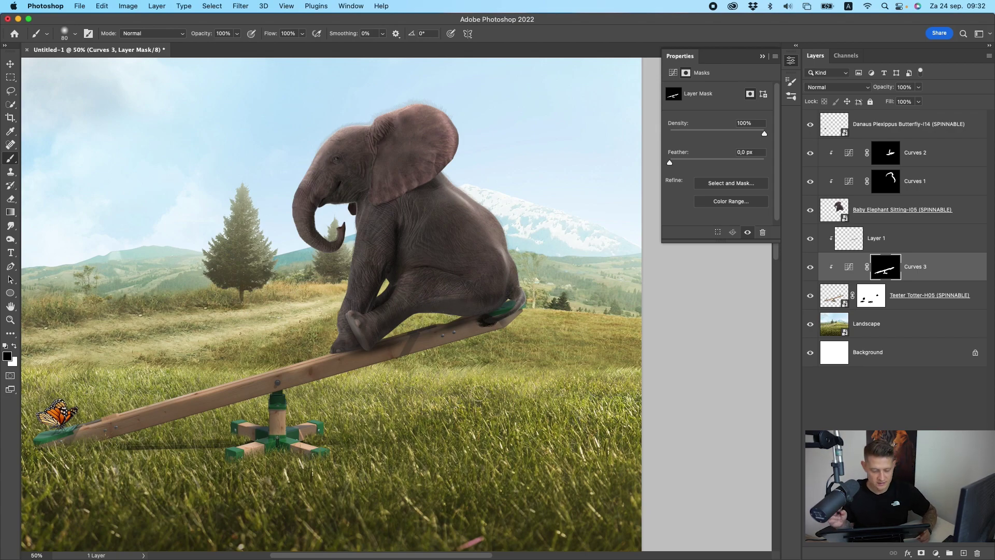
- Clip a Curves 4 at output 155 to the butterfly, masking out one spot to keep it brighter
click(949, 137)
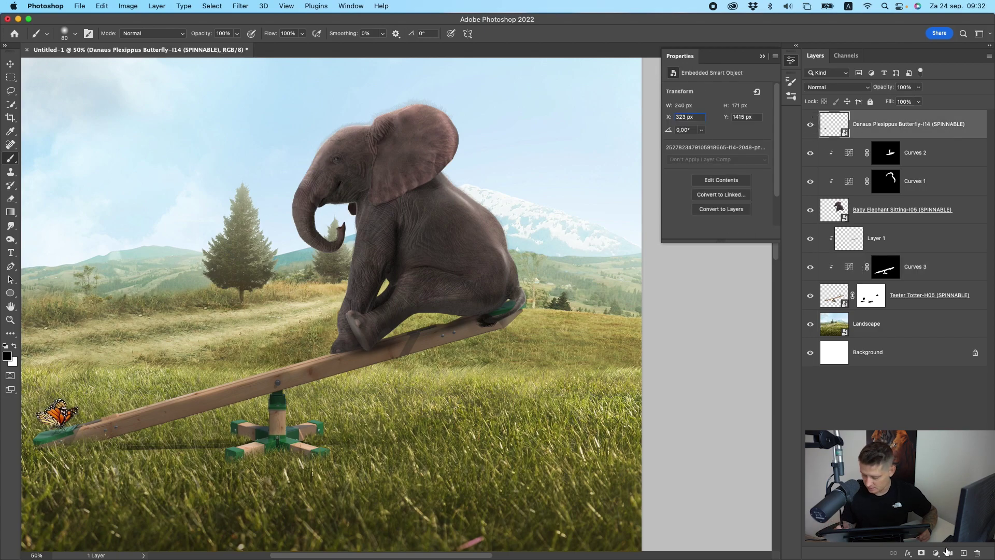
click(947, 551)
click(955, 380)
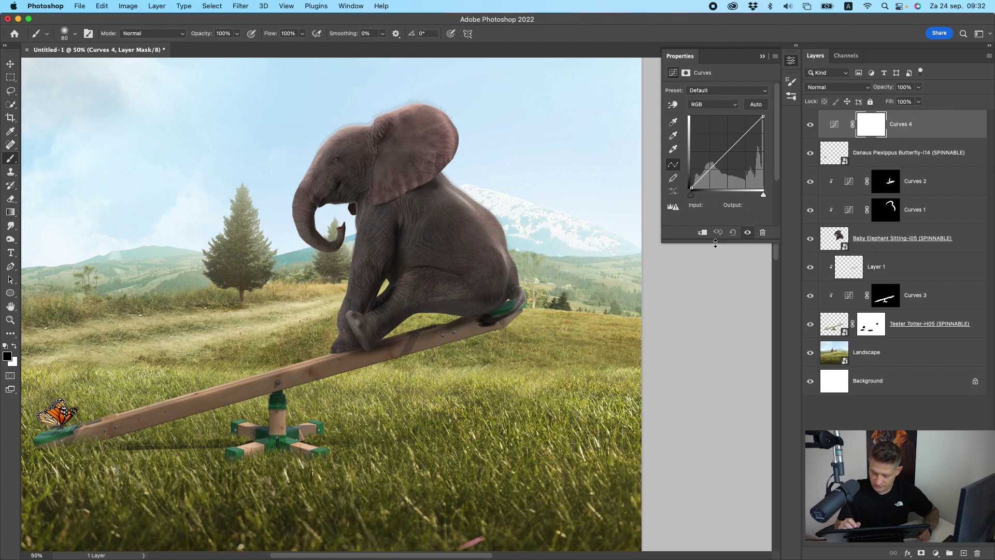
click(703, 233)
drag(763, 117, 769, 148)
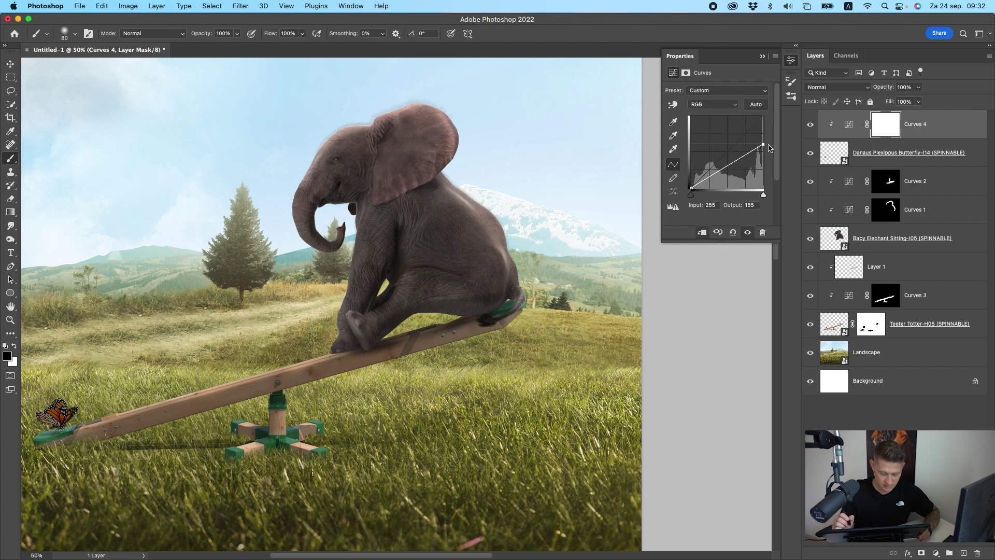
click(896, 126)
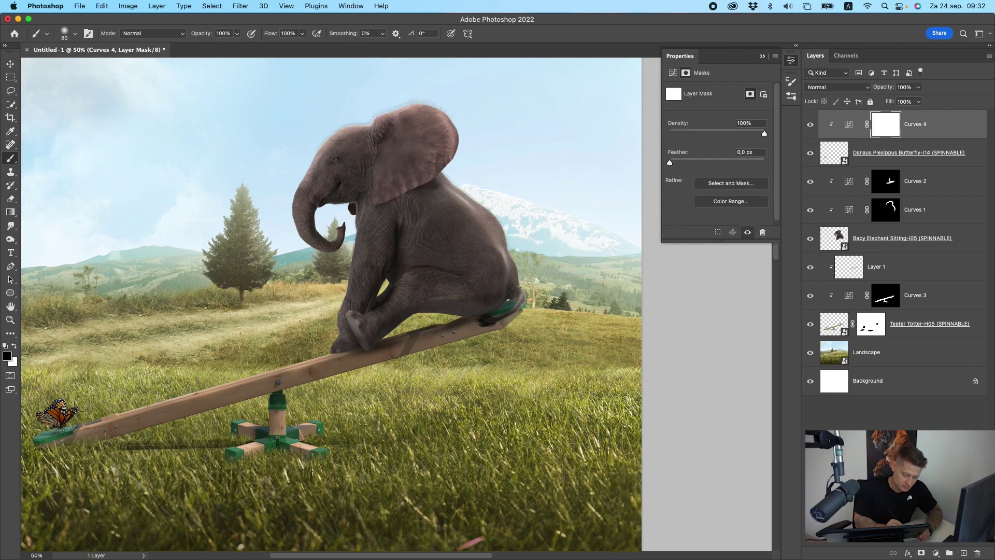
drag(52, 407, 58, 397)
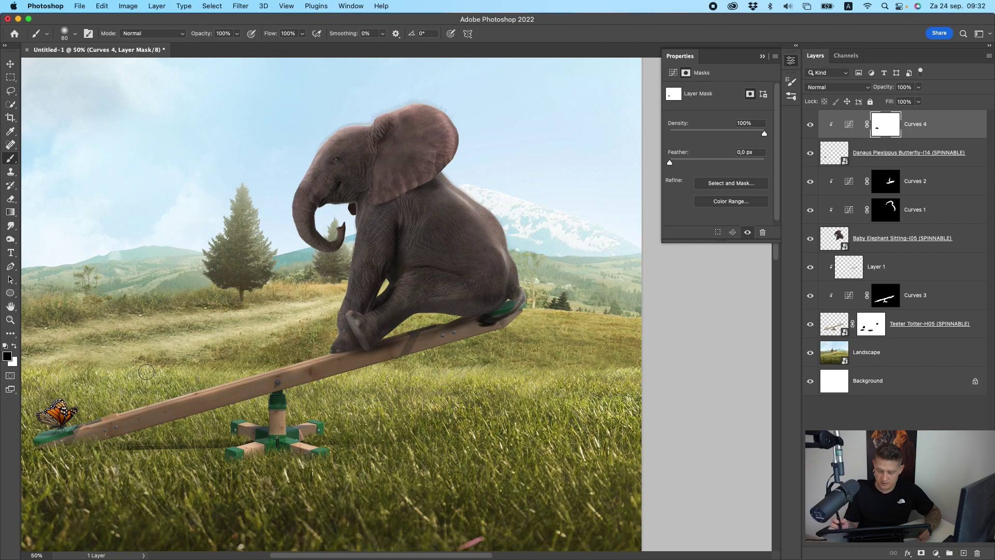
- Fit the whole image, review the Curves masks, and turn Curves 2's leg shading back on
key(super+minus)
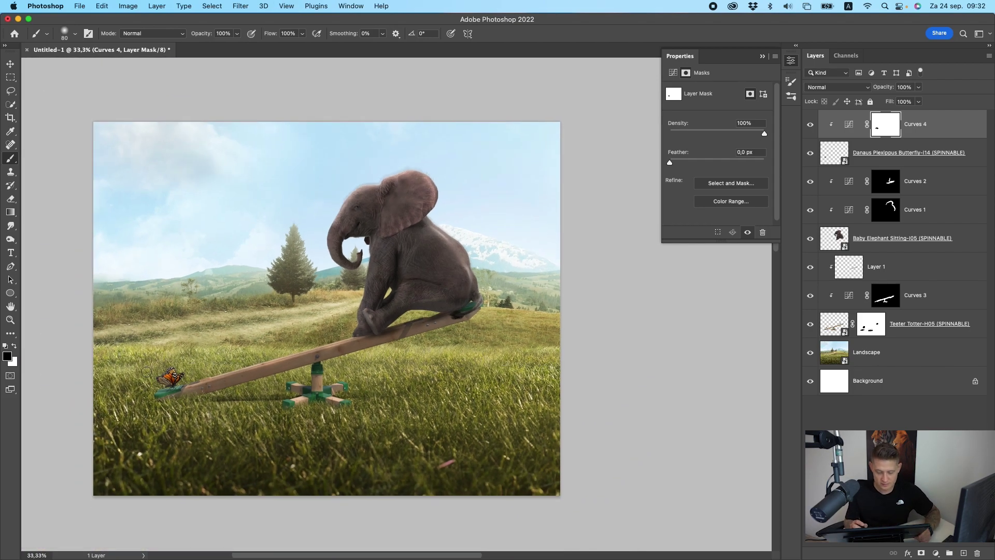
click(10, 64)
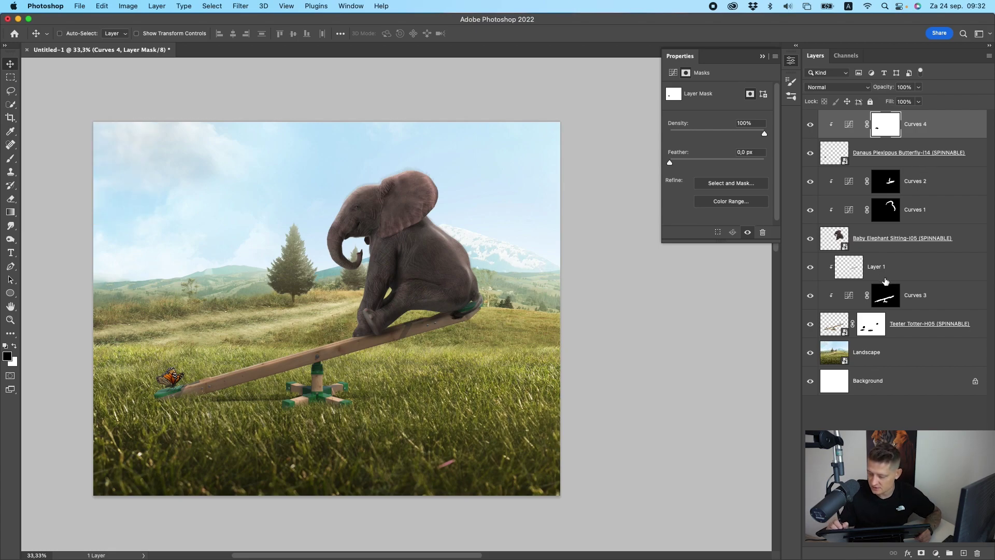
click(915, 304)
click(885, 295)
click(885, 181)
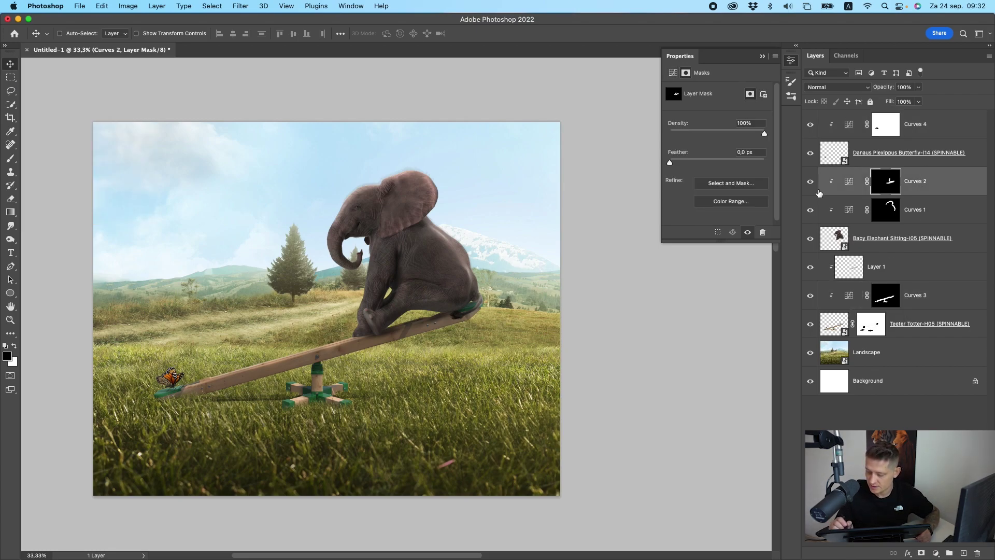
click(811, 182)
- Drag Curves 1's top-right point to input 183 to brighten the elephant further
click(893, 212)
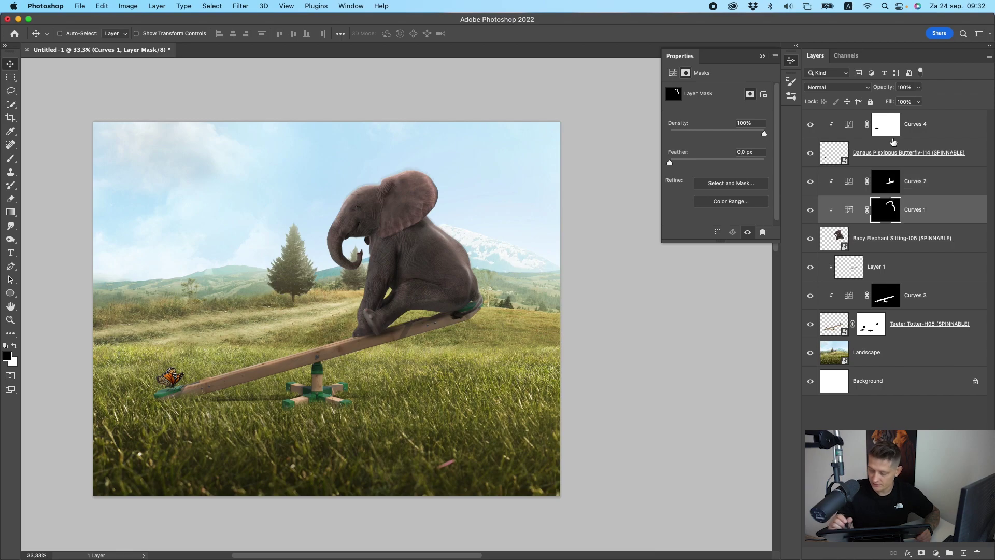
click(863, 209)
mouse_move(744, 115)
mouse_down()
mouse_move(728, 116)
mouse_move(744, 117)
mouse_up()
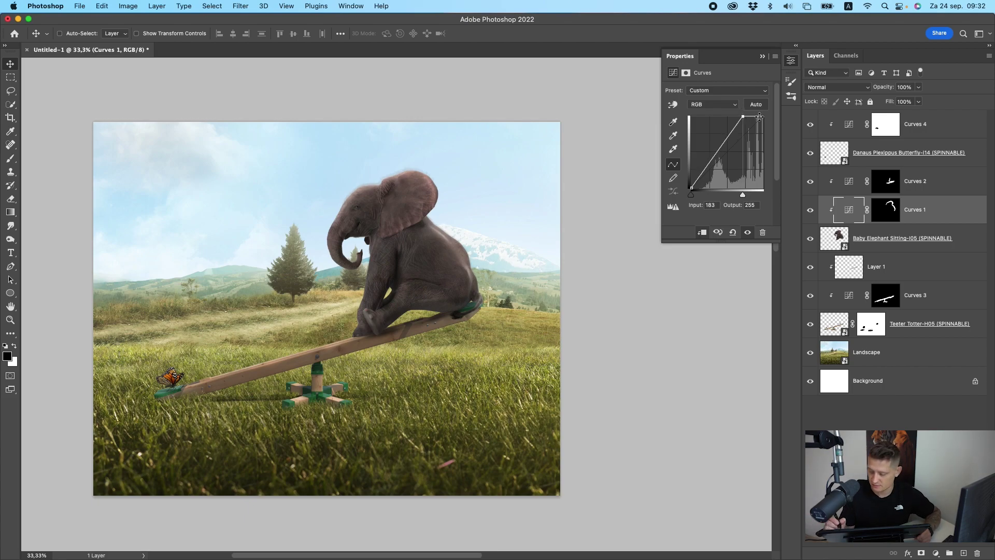
- Toggle the Landscape layer off and on to compare, then reselect Curves 4
click(951, 130)
click(829, 355)
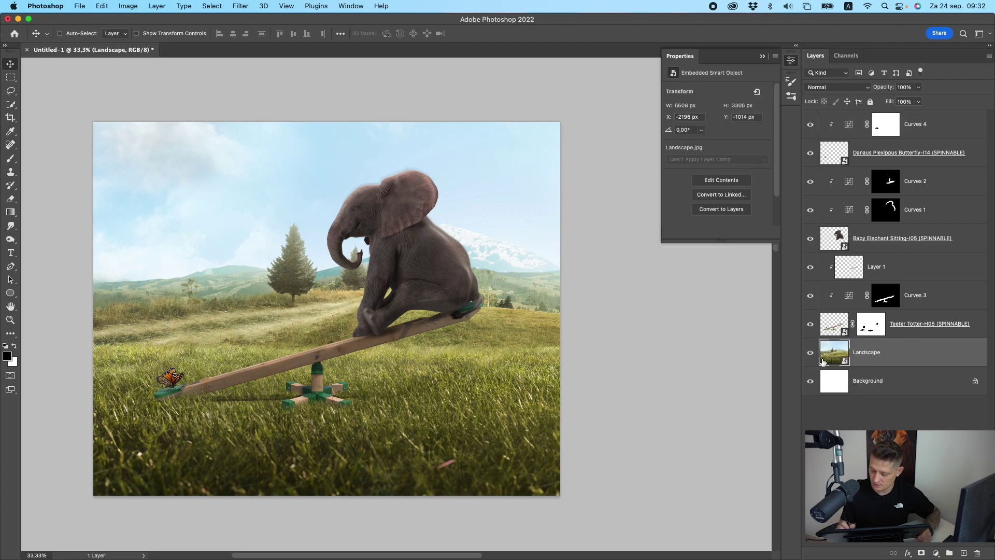
click(811, 353)
click(811, 353)
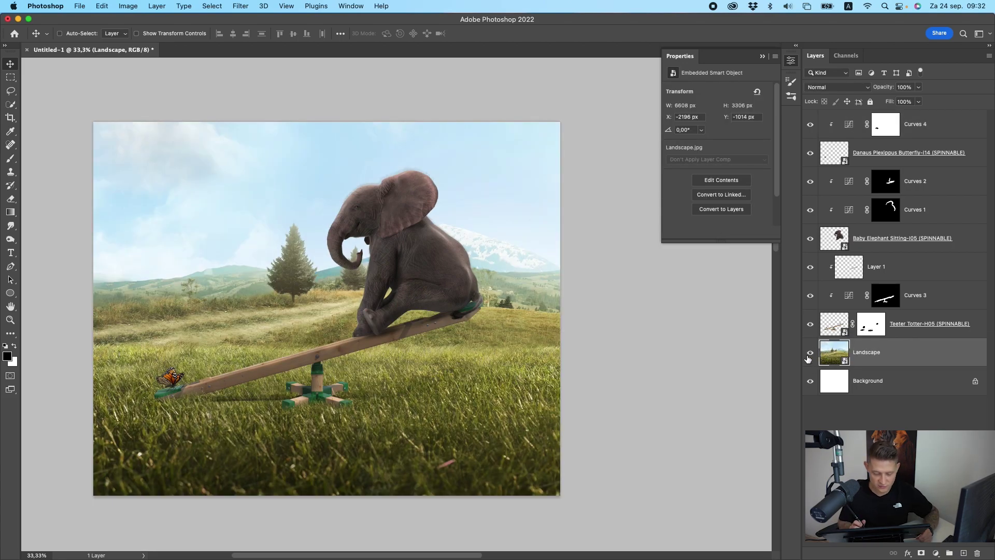
click(955, 115)
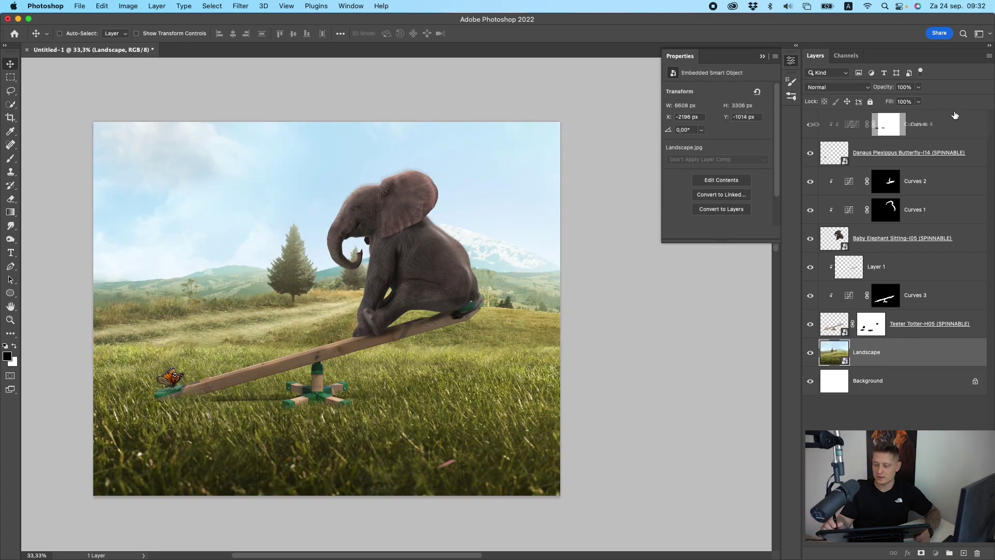
click(936, 553)
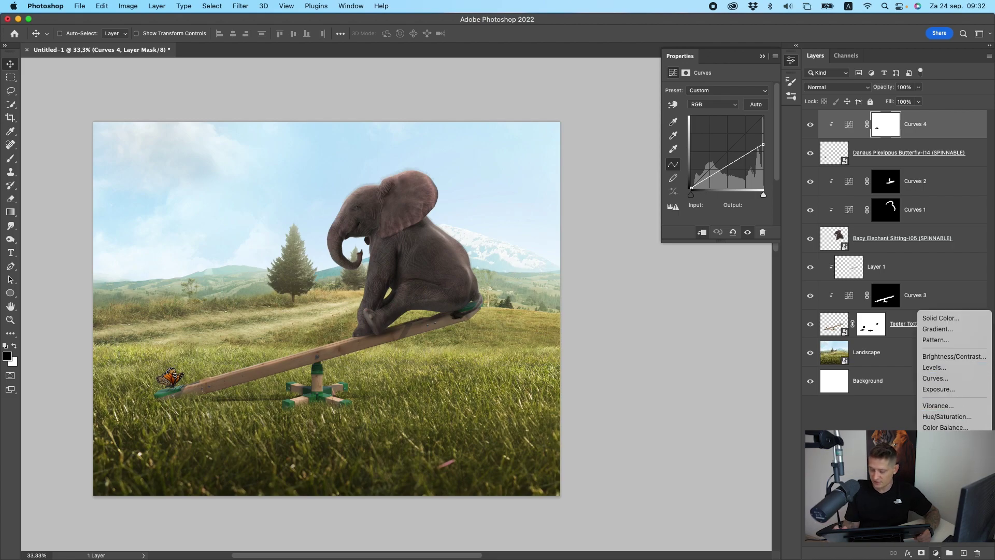
- Add a linear Gradient Fill 1 layer over the scene and reduce its opacity to 20%
click(937, 328)
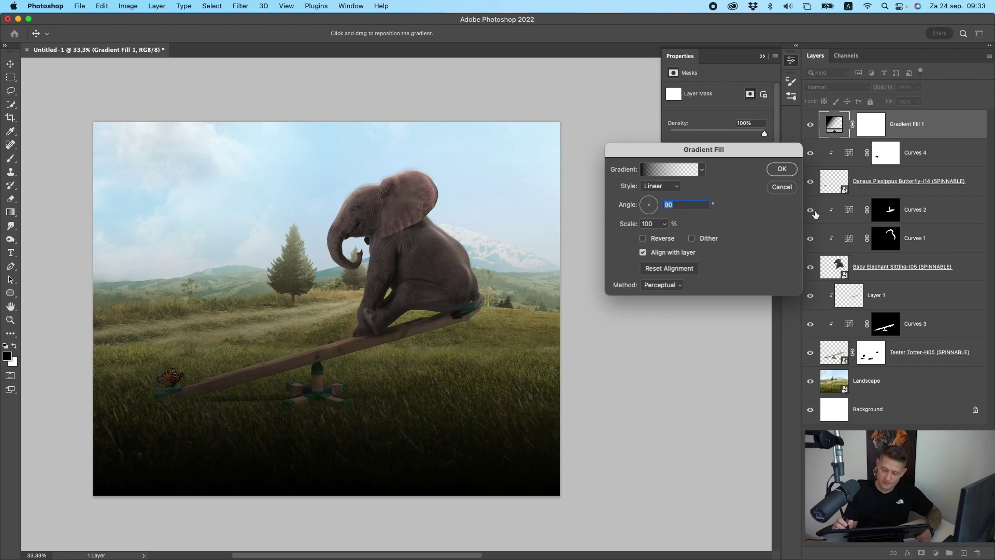
click(782, 170)
click(919, 87)
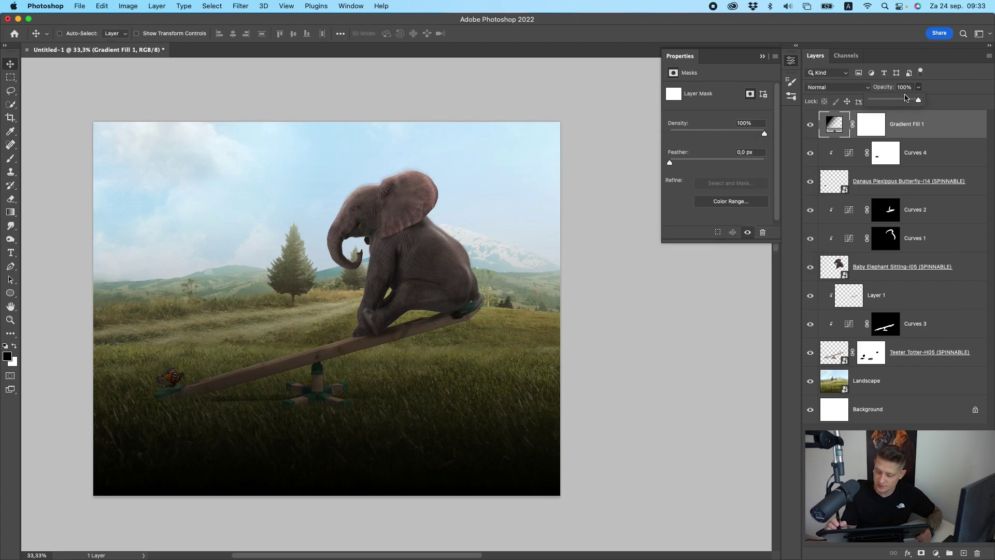
drag(921, 99, 885, 102)
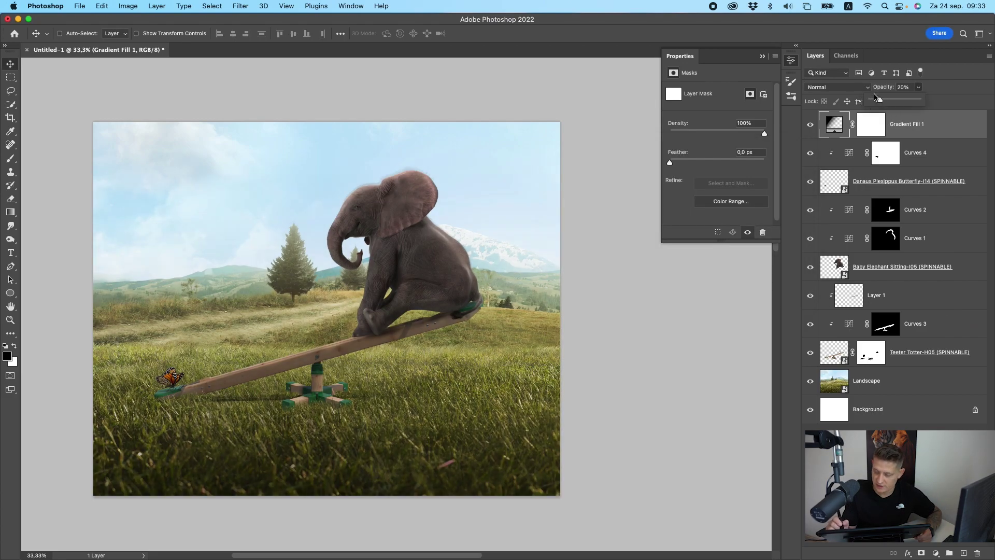
- Set Gradient Fill 1 to Overlay blending and lower its opacity to 0%
click(837, 87)
click(832, 226)
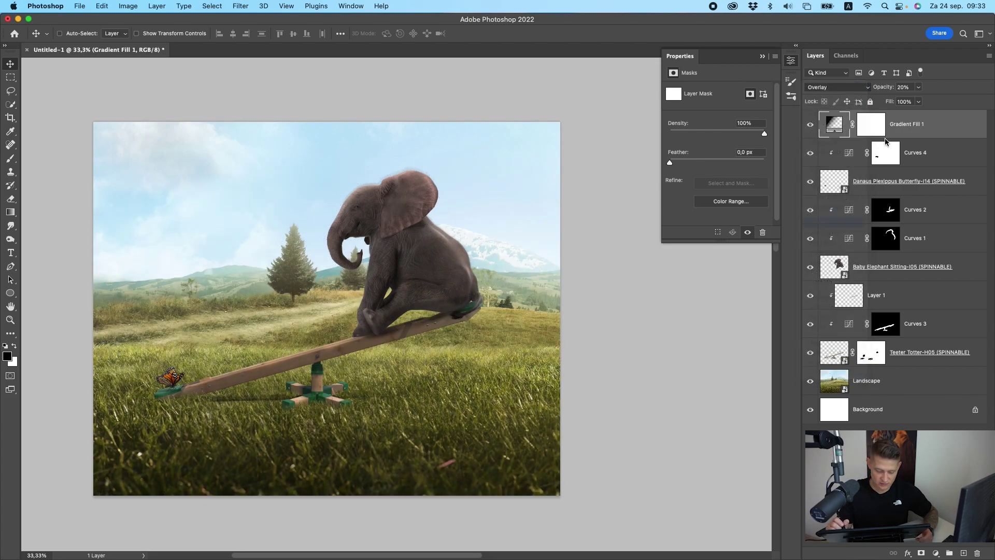
click(918, 87)
drag(913, 99, 911, 104)
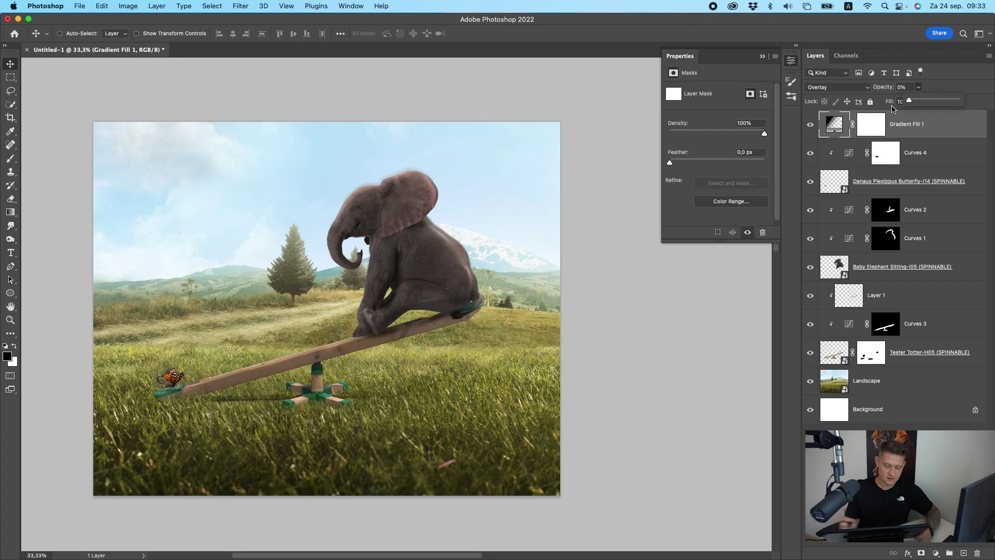
click(949, 131)
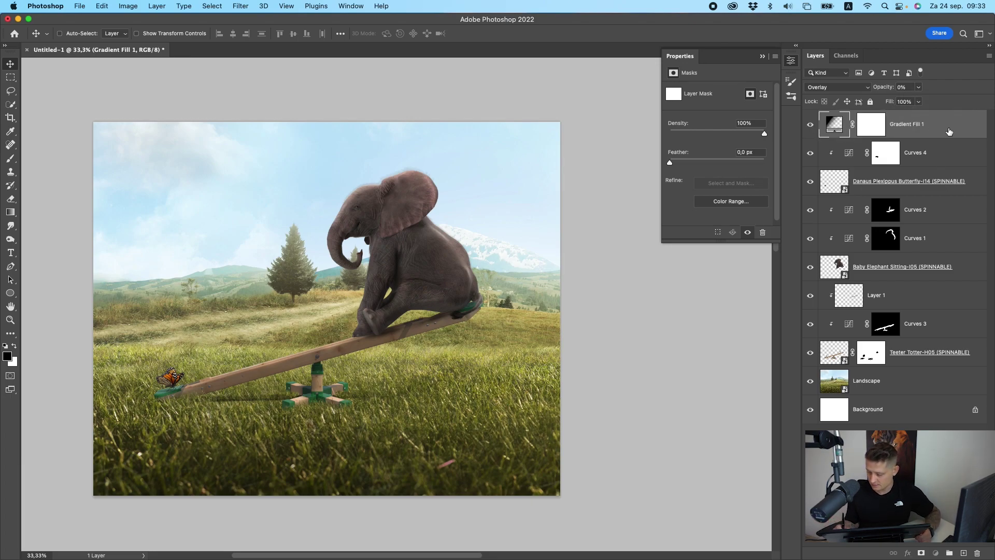
- Apply a stormy replacement sky to the Landscape layer with Edit > Sky Replacement
click(918, 380)
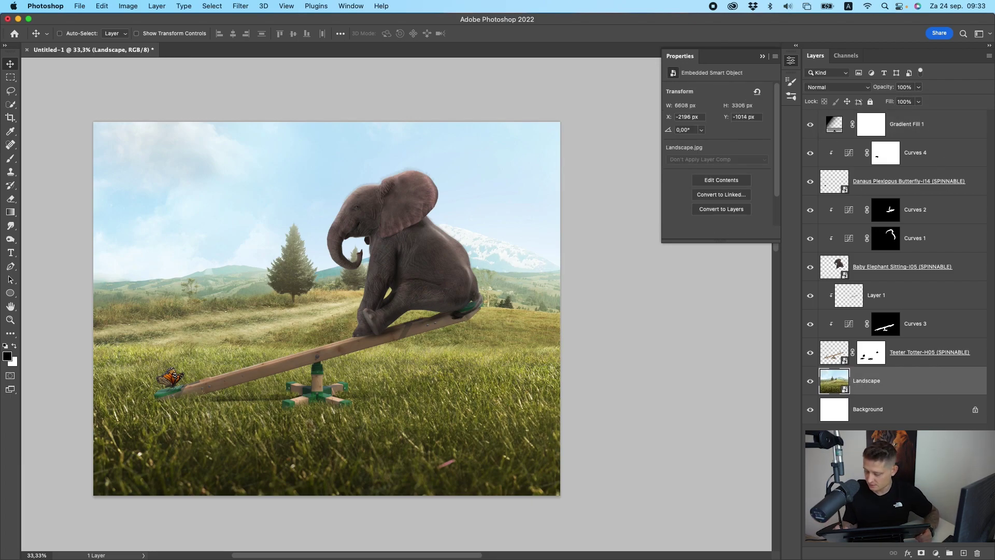
click(102, 6)
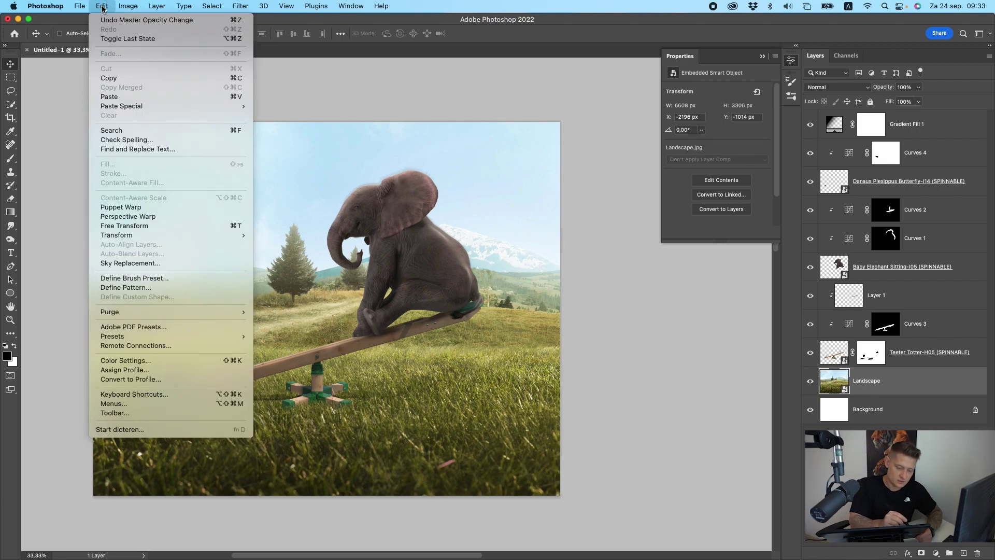
click(102, 5)
click(102, 5)
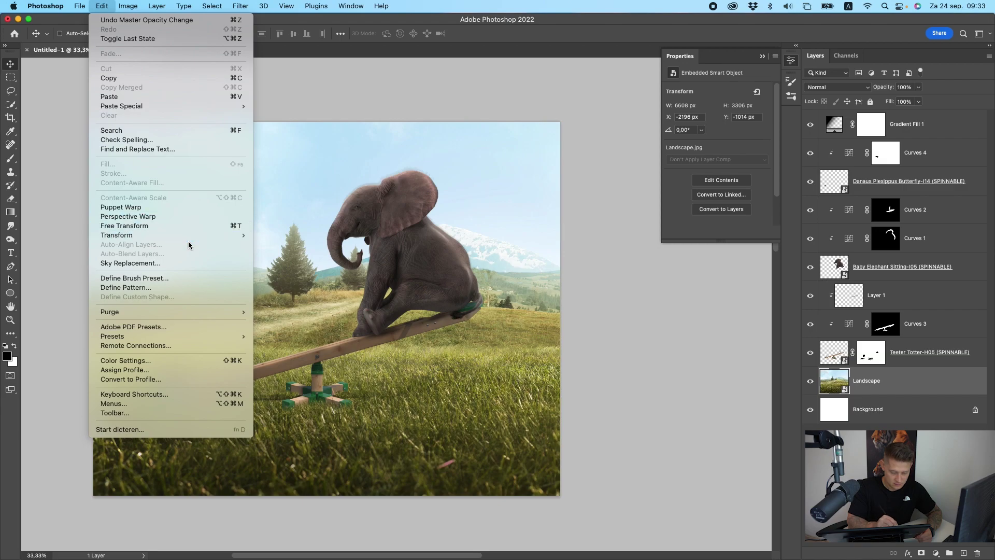
click(200, 263)
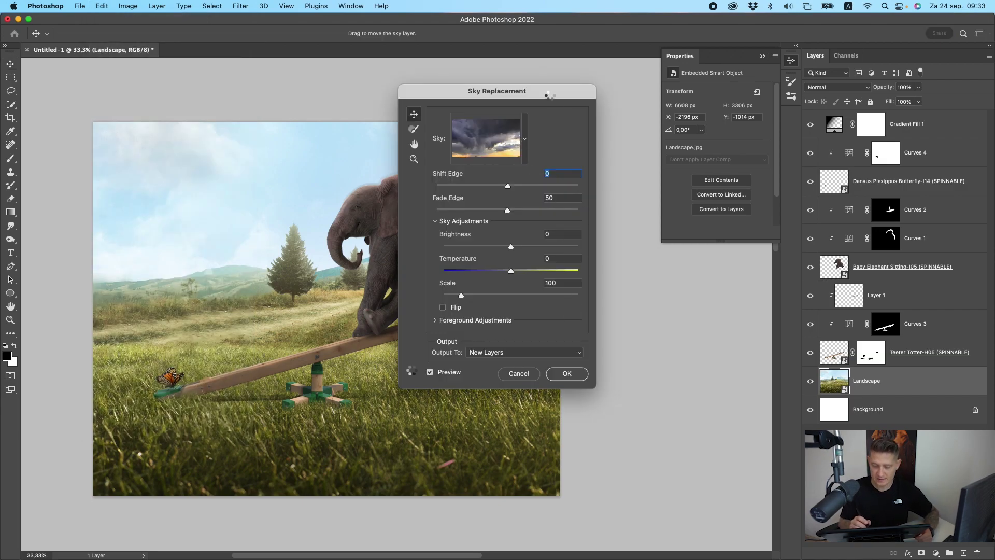
drag(559, 92, 756, 86)
key(Return)
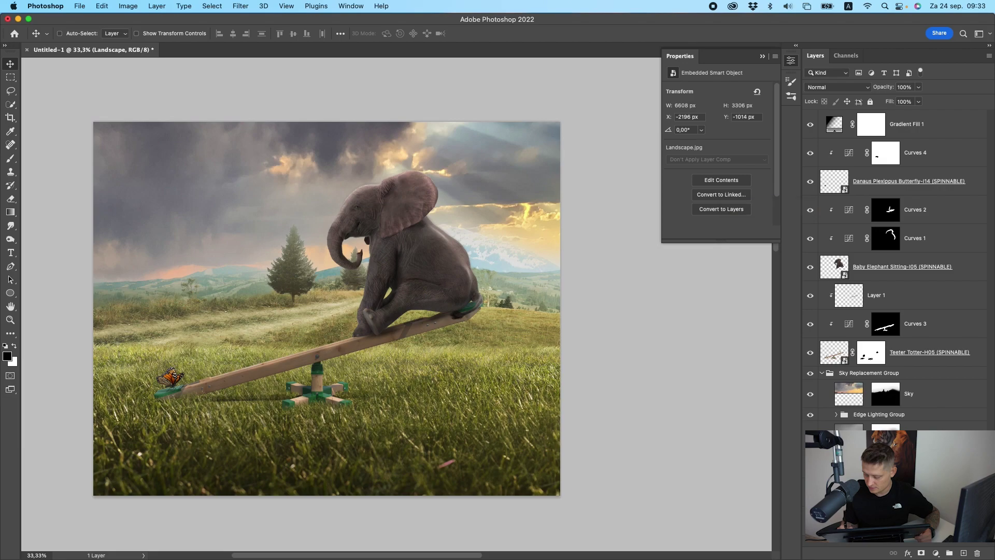
- Hide the Sky Replacement Group so the original blue sky shows again
click(827, 373)
click(809, 373)
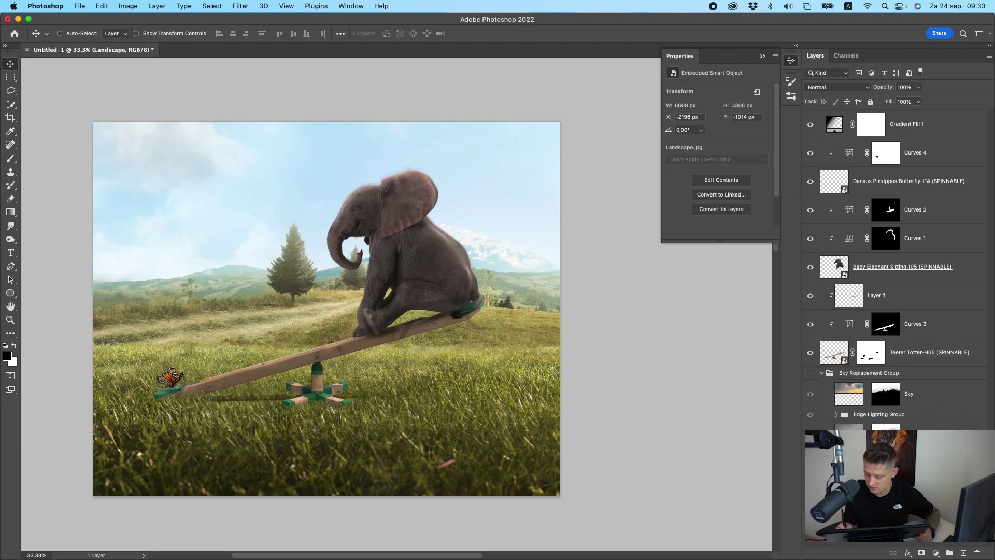
click(100, 7)
- Reopen Edit > Sky Replacement on the landscape
click(96, 6)
click(95, 7)
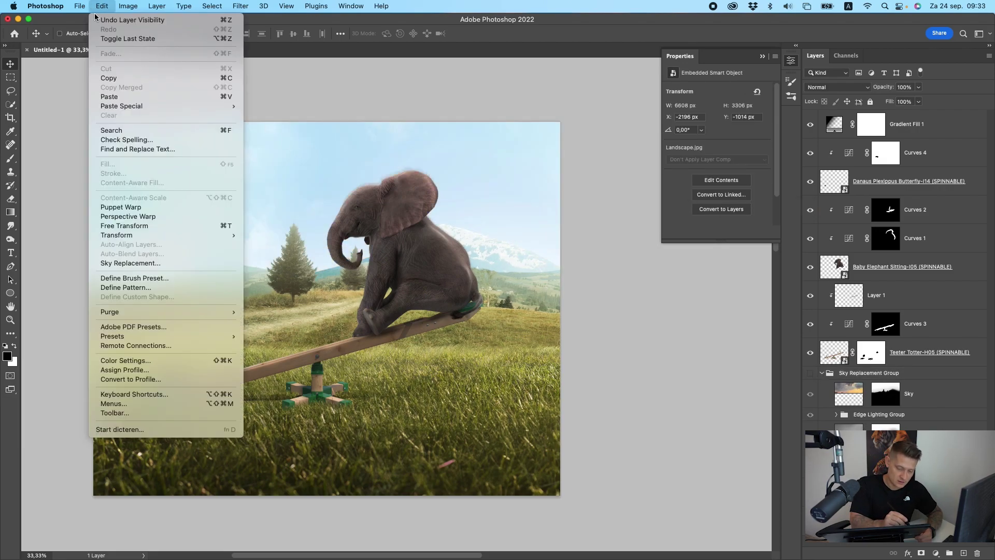
click(133, 263)
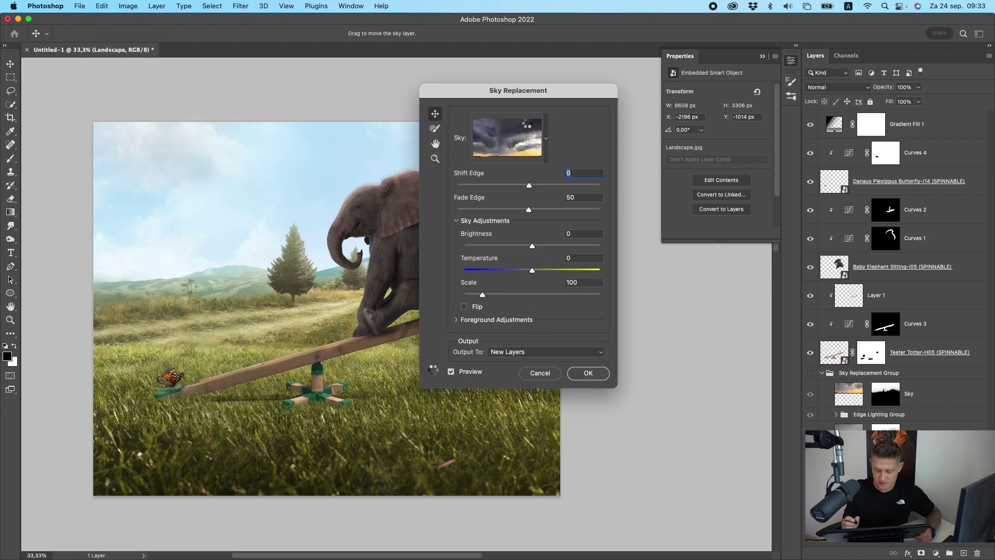
- Import Sky.jpg from the desktop as a new sky preset
click(546, 139)
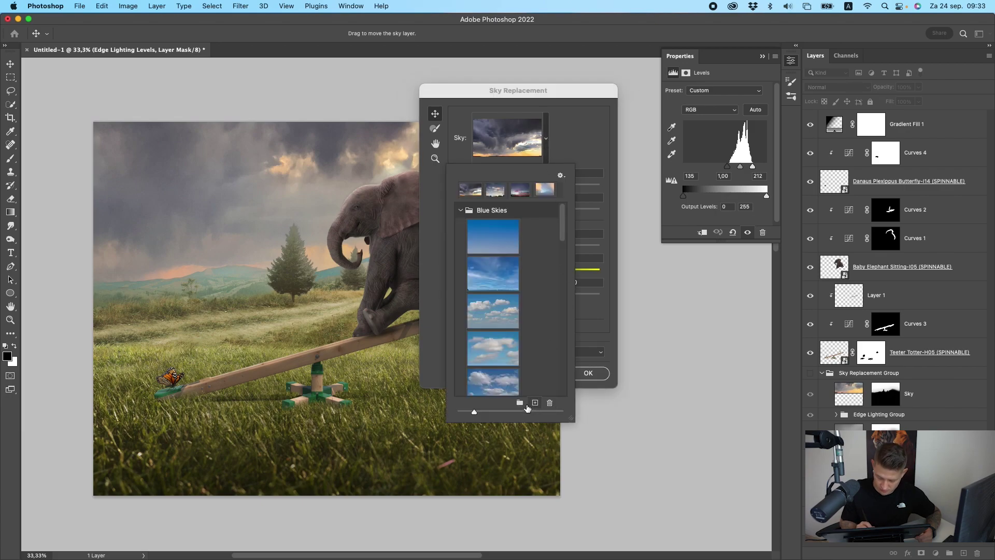
click(520, 403)
click(590, 295)
click(535, 402)
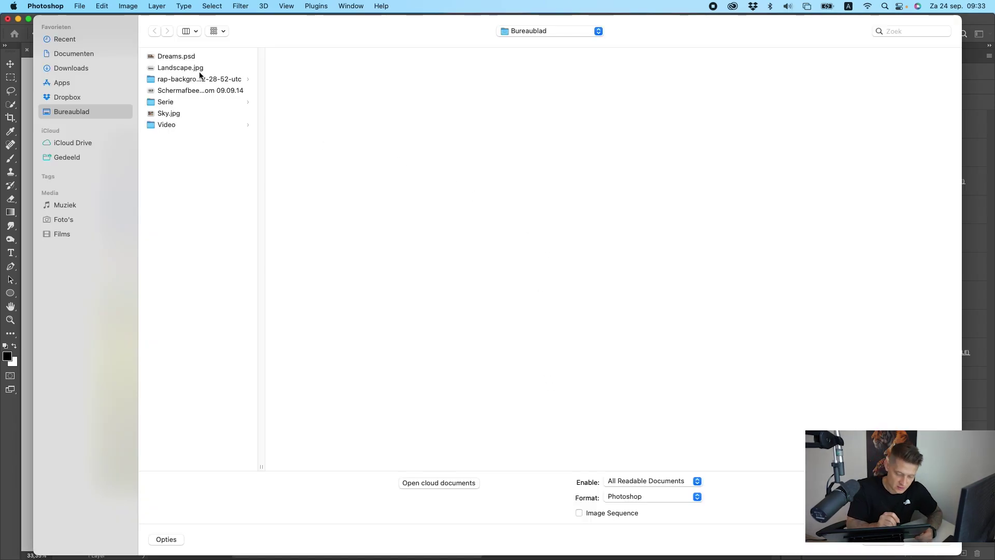
click(184, 113)
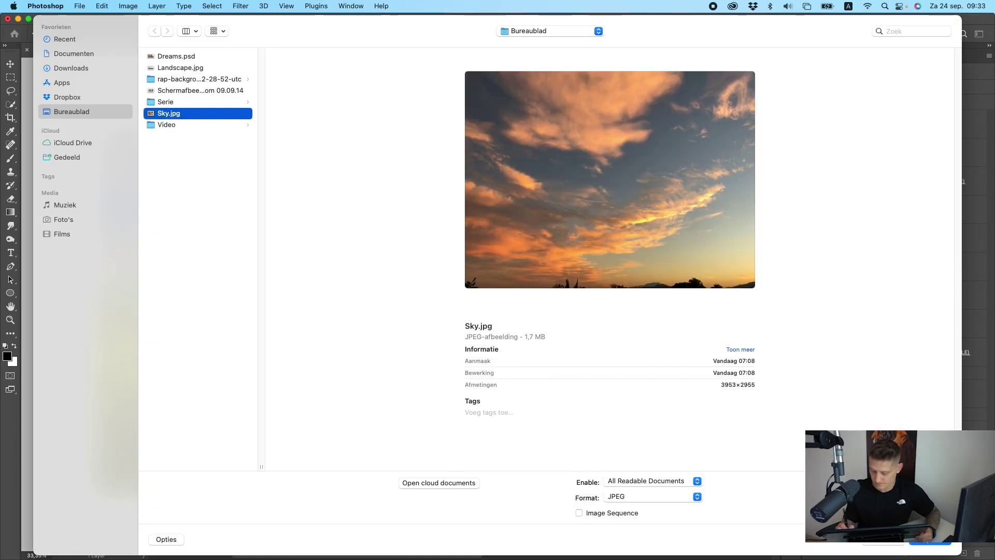
key(Return)
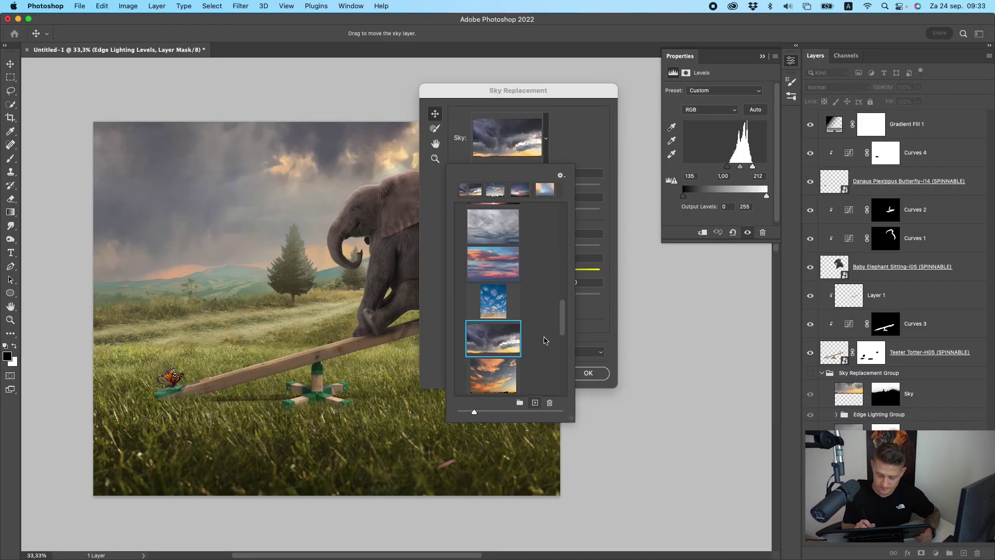
- Choose the orange Sky.jpg sunset with Fade Edge 66, Shift Edge -59, warmer temperature, and apply it
click(516, 371)
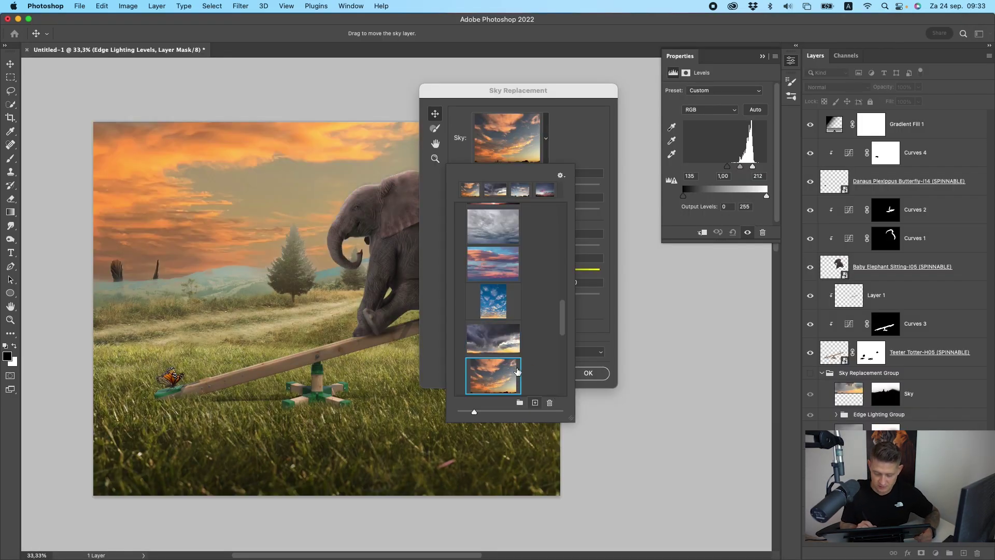
click(566, 154)
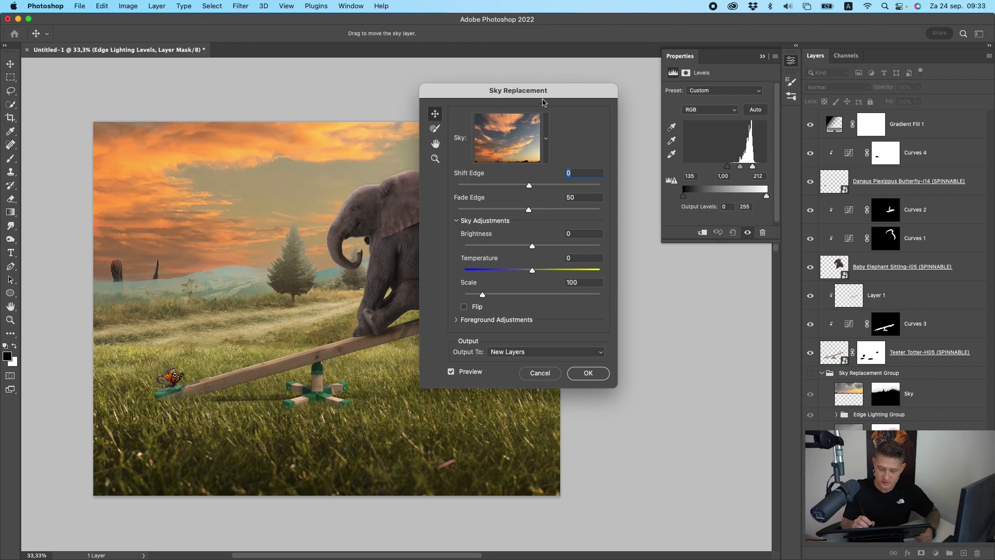
drag(543, 100, 631, 103)
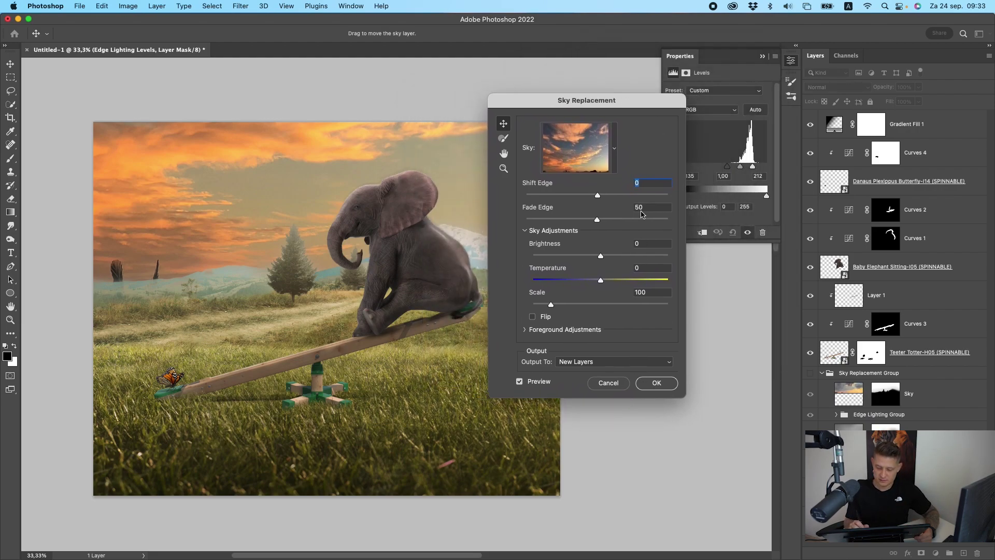
drag(597, 219, 617, 219)
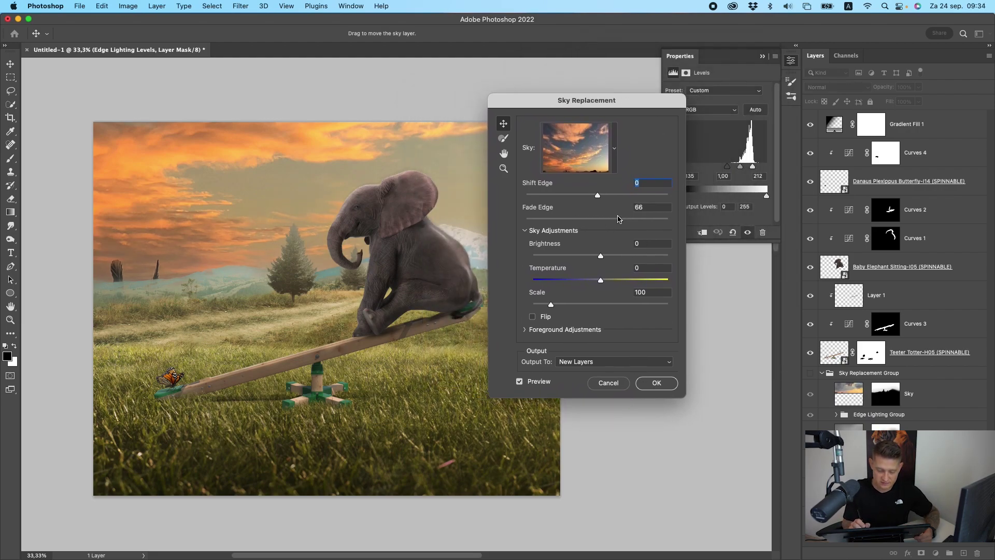
mouse_move(563, 195)
mouse_down()
mouse_move(600, 195)
mouse_move(555, 195)
mouse_up()
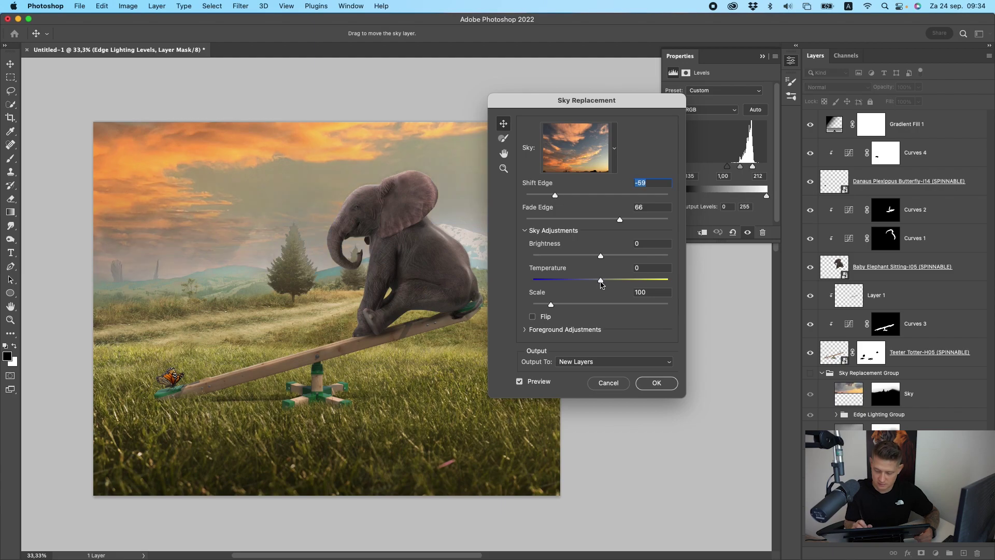
mouse_move(601, 280)
mouse_down()
mouse_move(623, 279)
mouse_move(567, 281)
mouse_move(587, 281)
mouse_up()
click(657, 384)
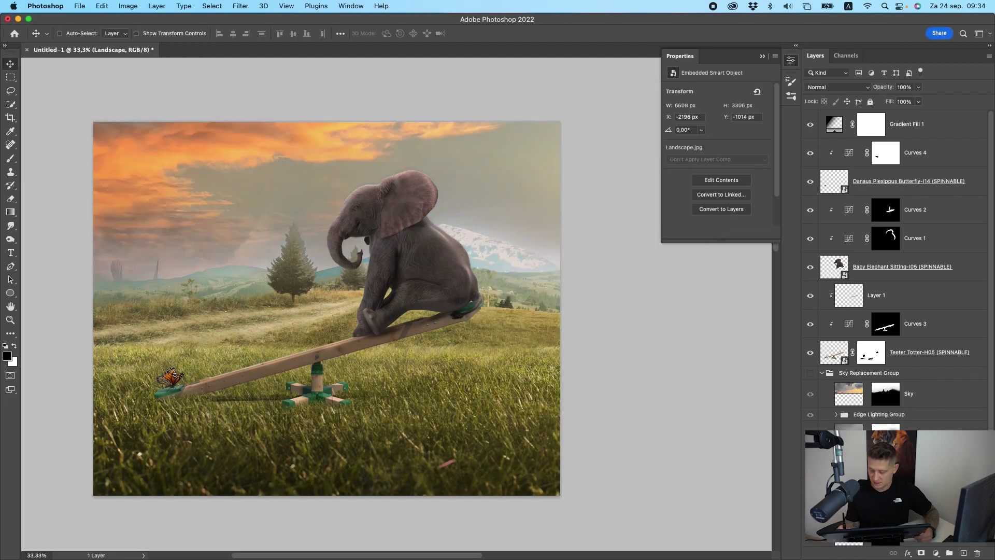
- Lower the Sky Replacement Group's opacity to 85%
click(918, 87)
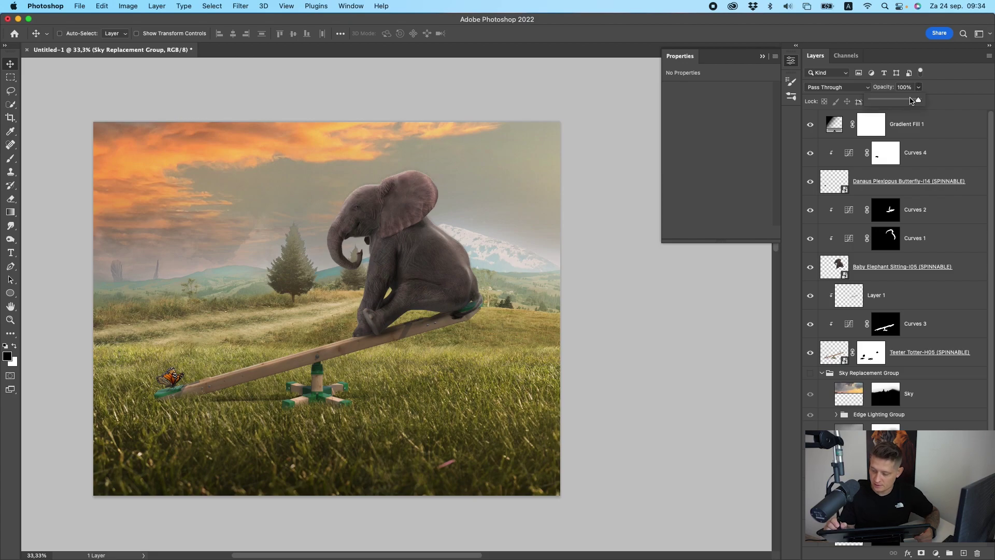
mouse_move(920, 99)
mouse_down()
mouse_move(902, 102)
mouse_move(911, 101)
mouse_up()
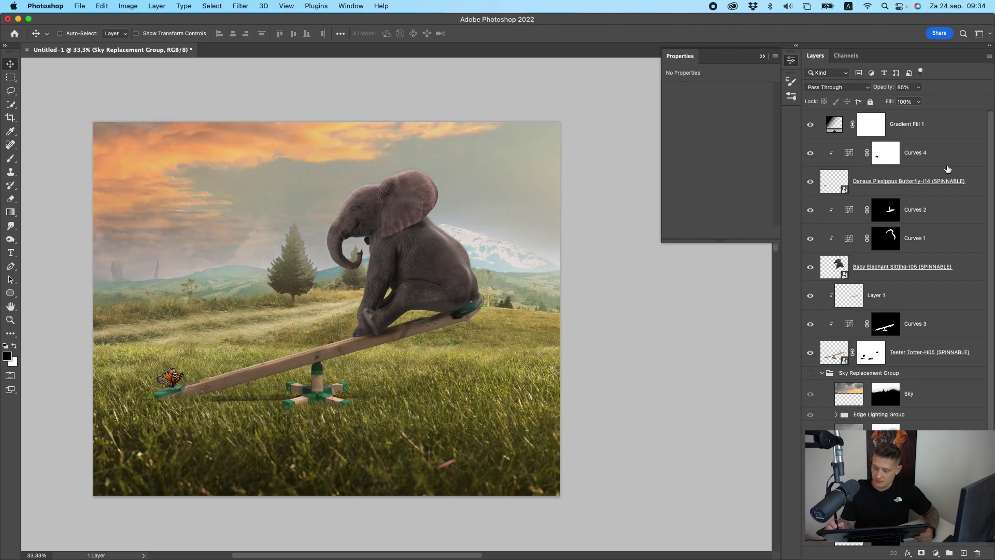
click(936, 127)
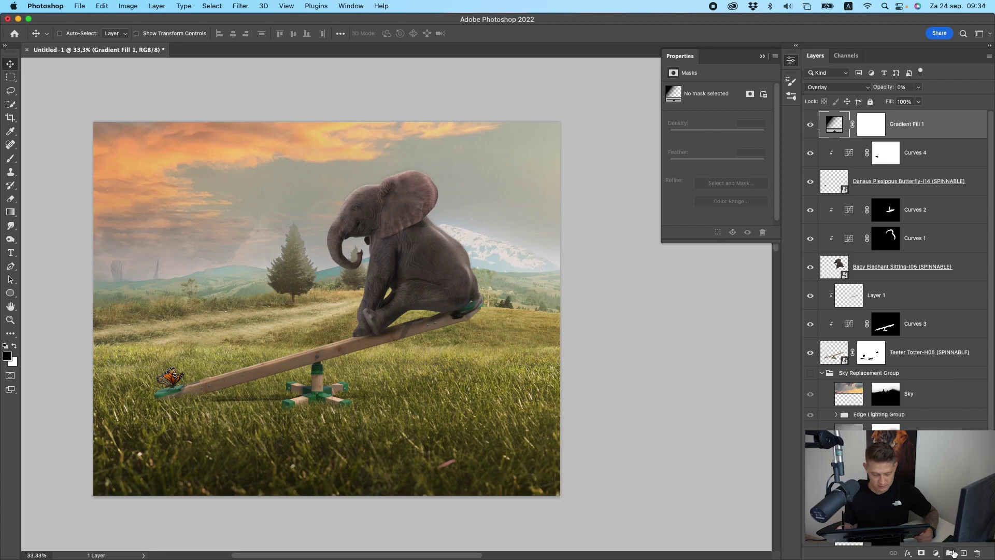
- Add a top Curves 5 layer with the white point at 218 and a shadow point at 46/54
click(937, 554)
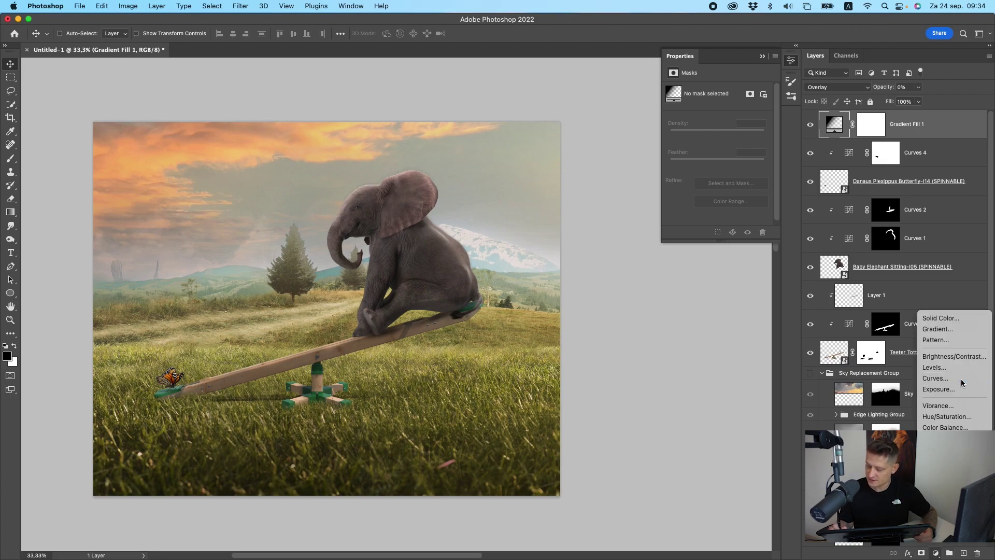
click(935, 378)
drag(764, 119, 752, 116)
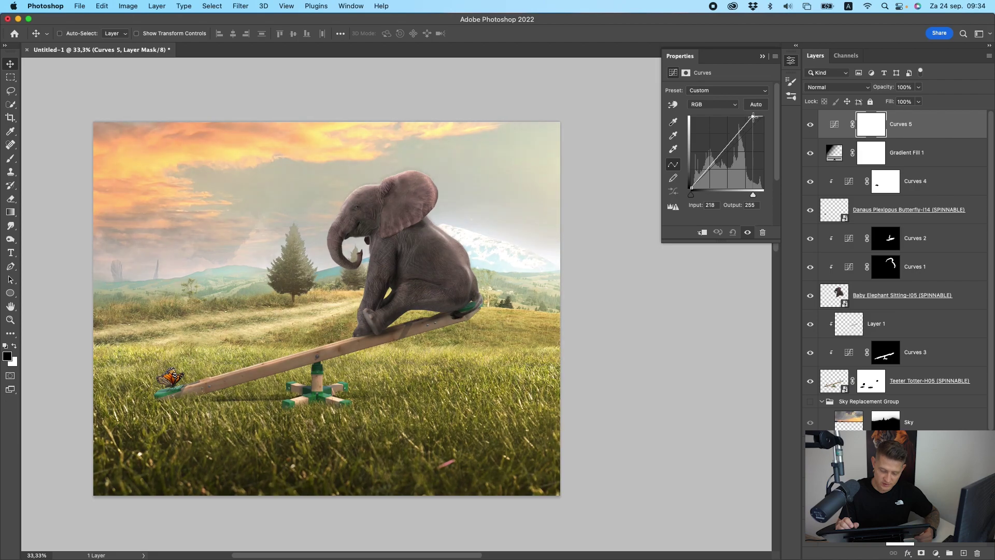
drag(696, 186, 702, 173)
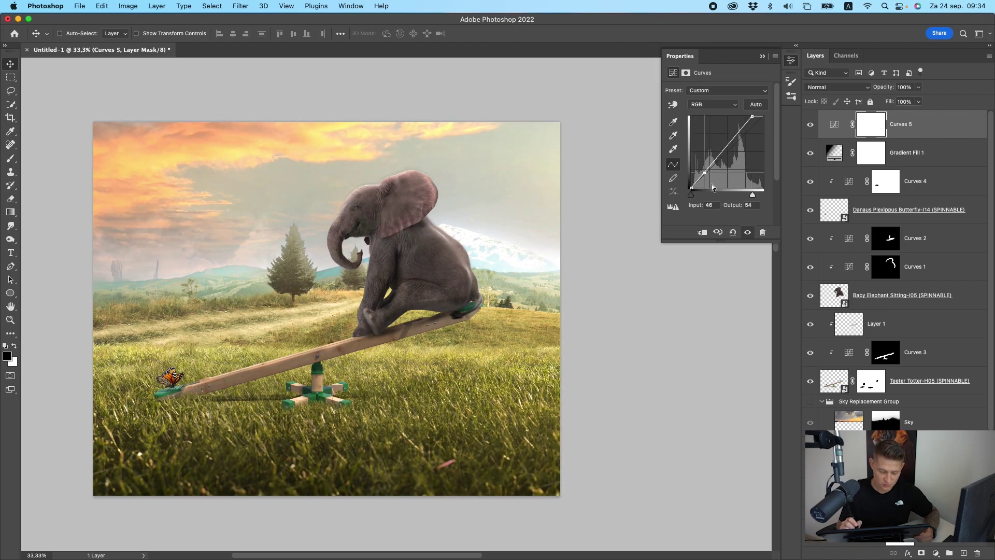